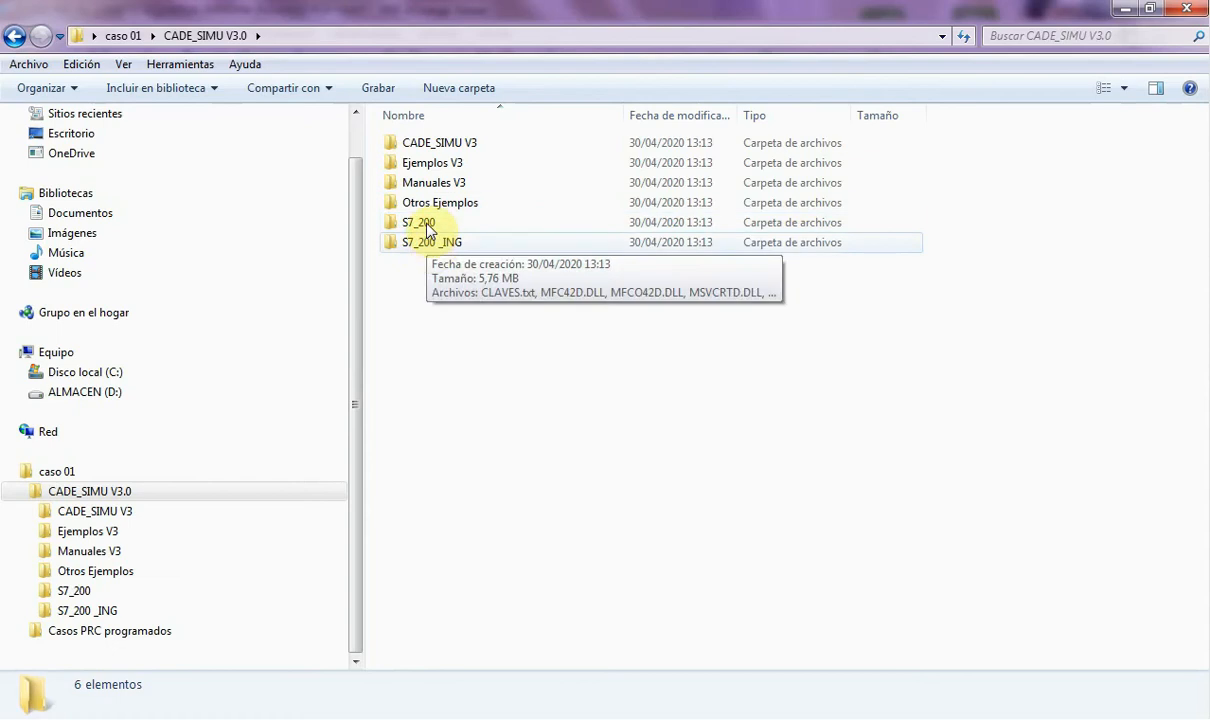
- Open the CADE_SIMU V3 folder, read the access key in clave.txt, then select CADe_SIMU.exe
double_click(460, 145)
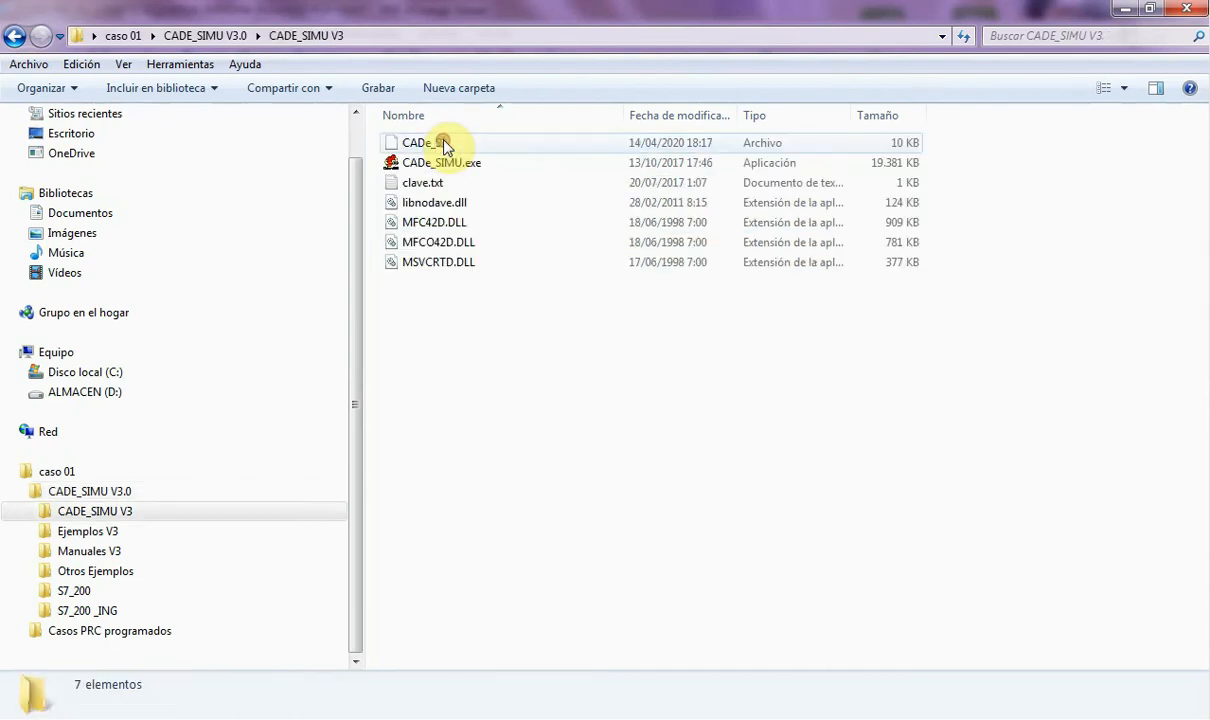
double_click(425, 186)
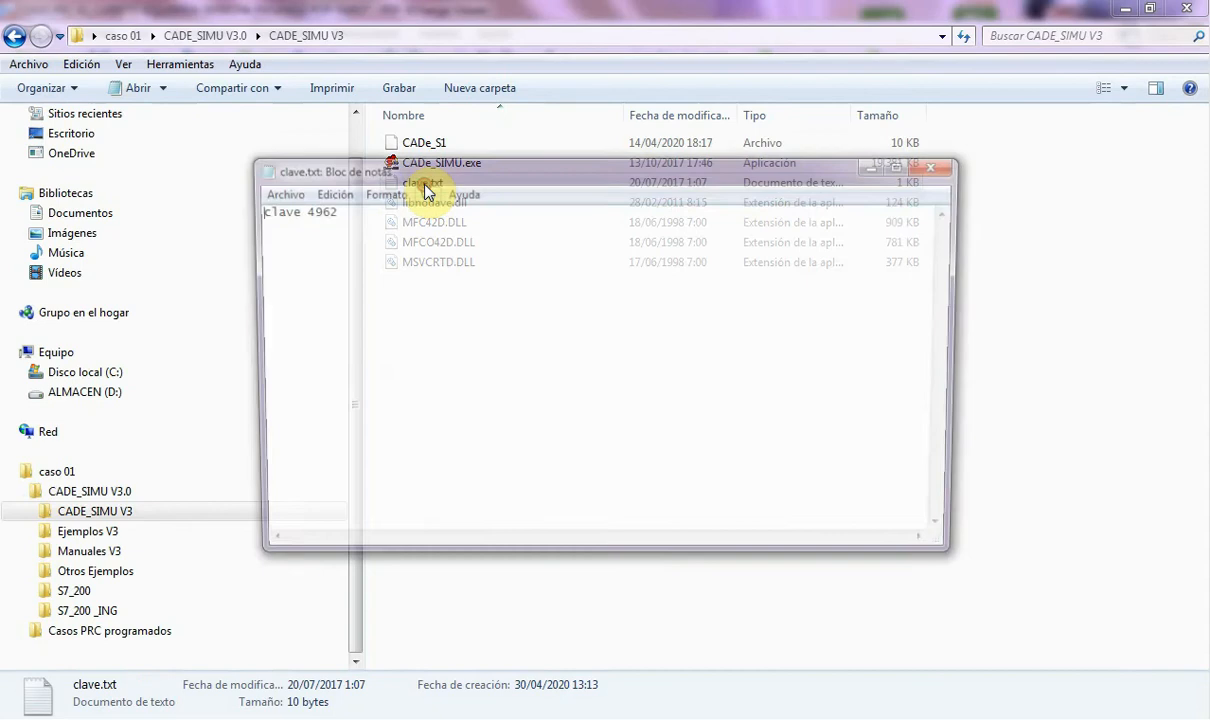
double_click(300, 210)
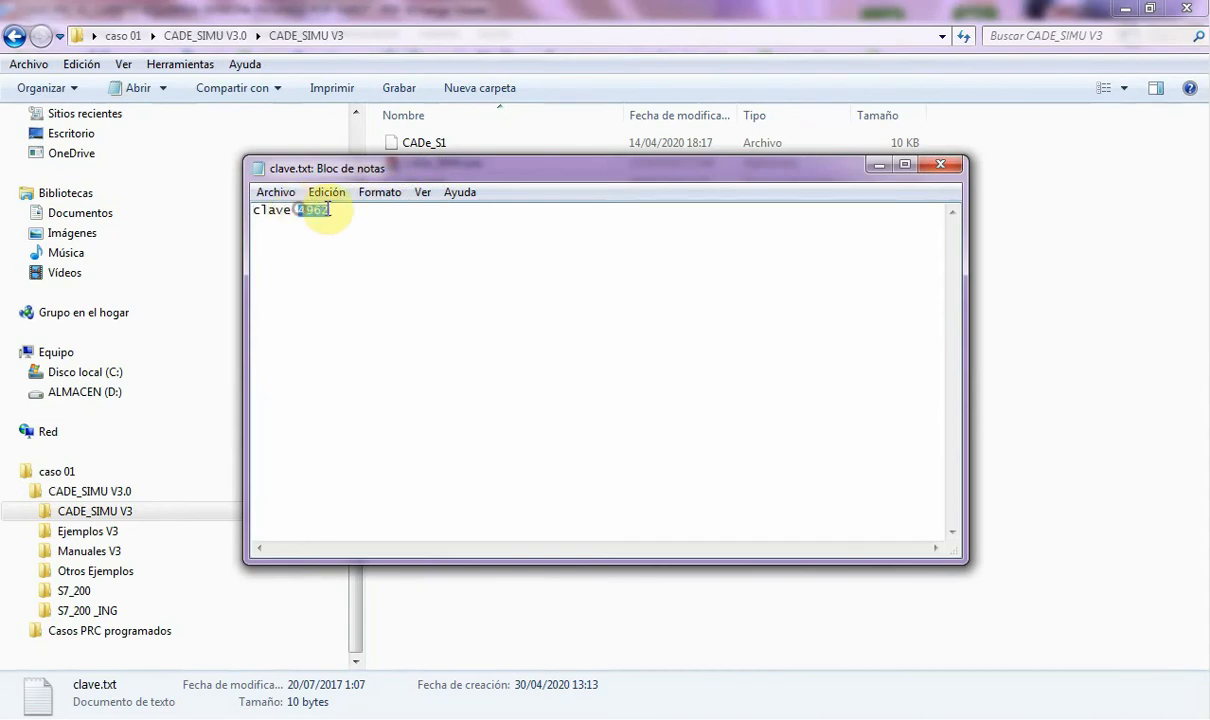
left_click(940, 164)
left_click(463, 163)
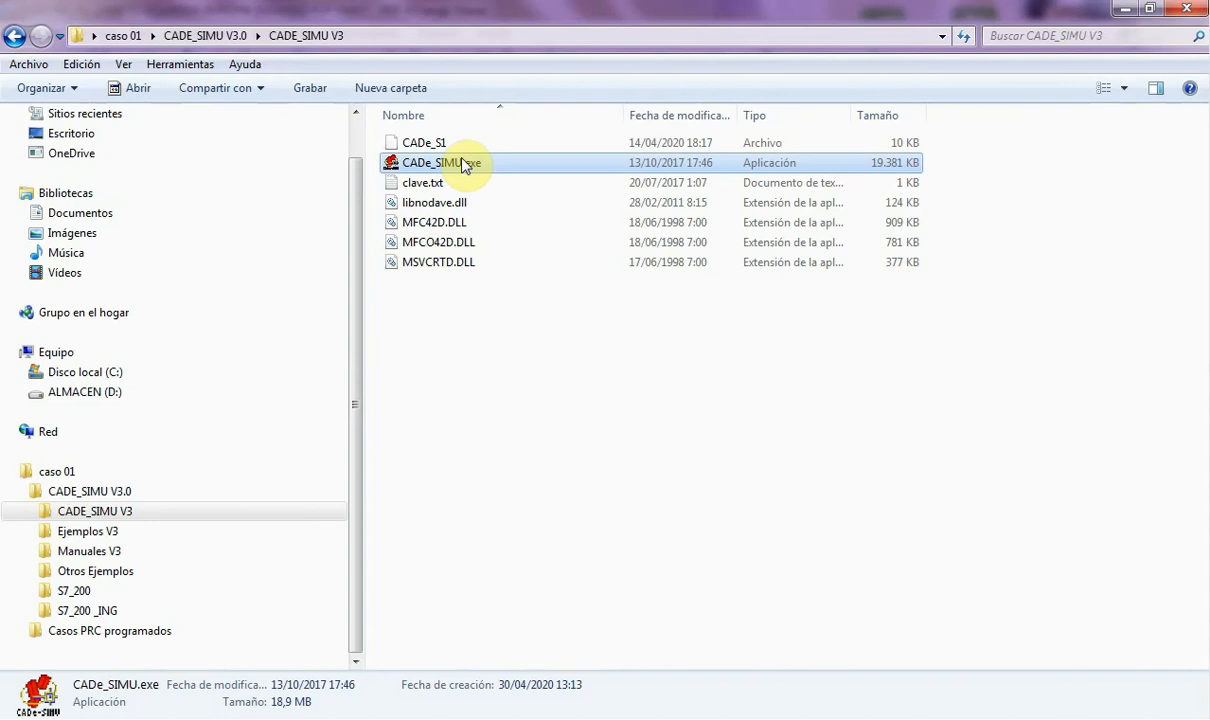
- Run CADe_SIMU.exe as administrator, unlock it with the access key, and maximize the CADe_S1 sheet
right_click(462, 163)
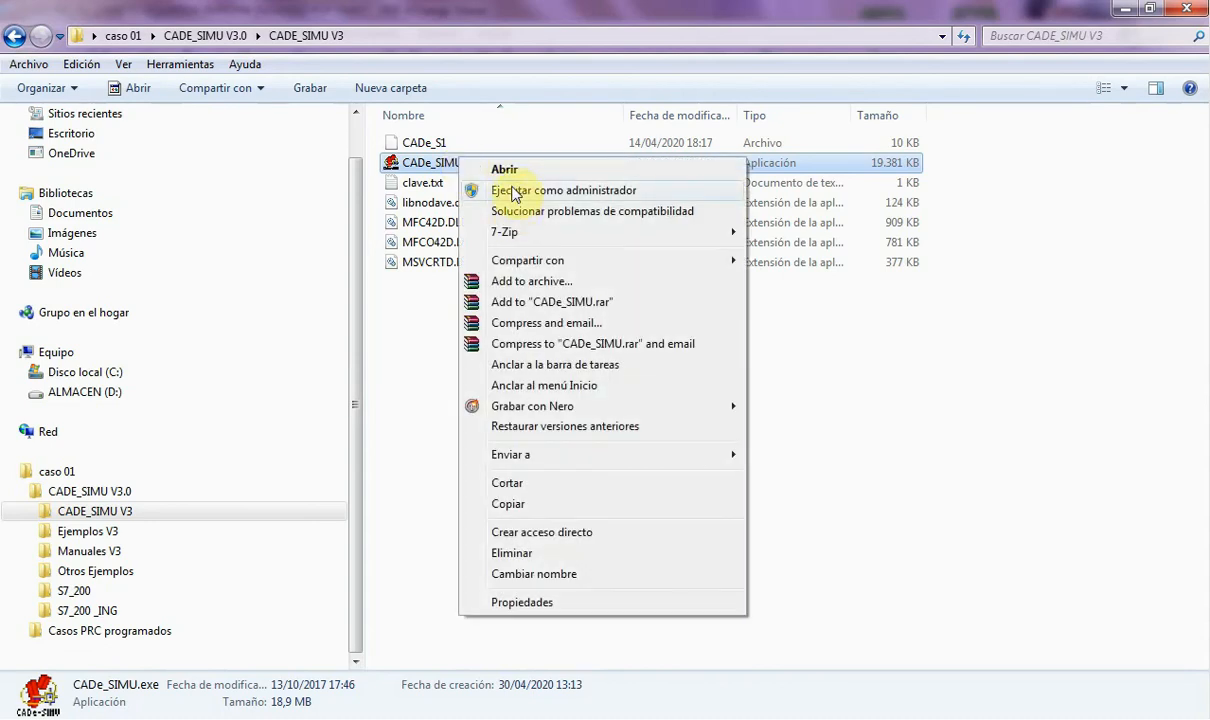
left_click(464, 169)
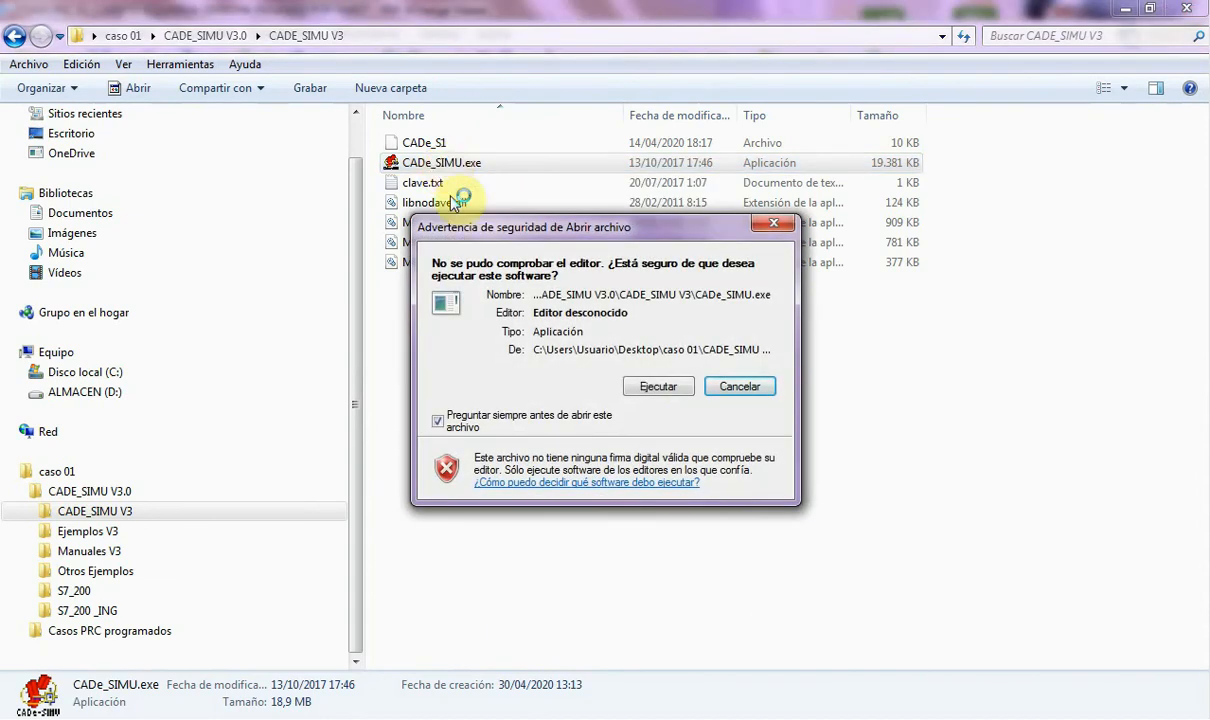
left_click(658, 386)
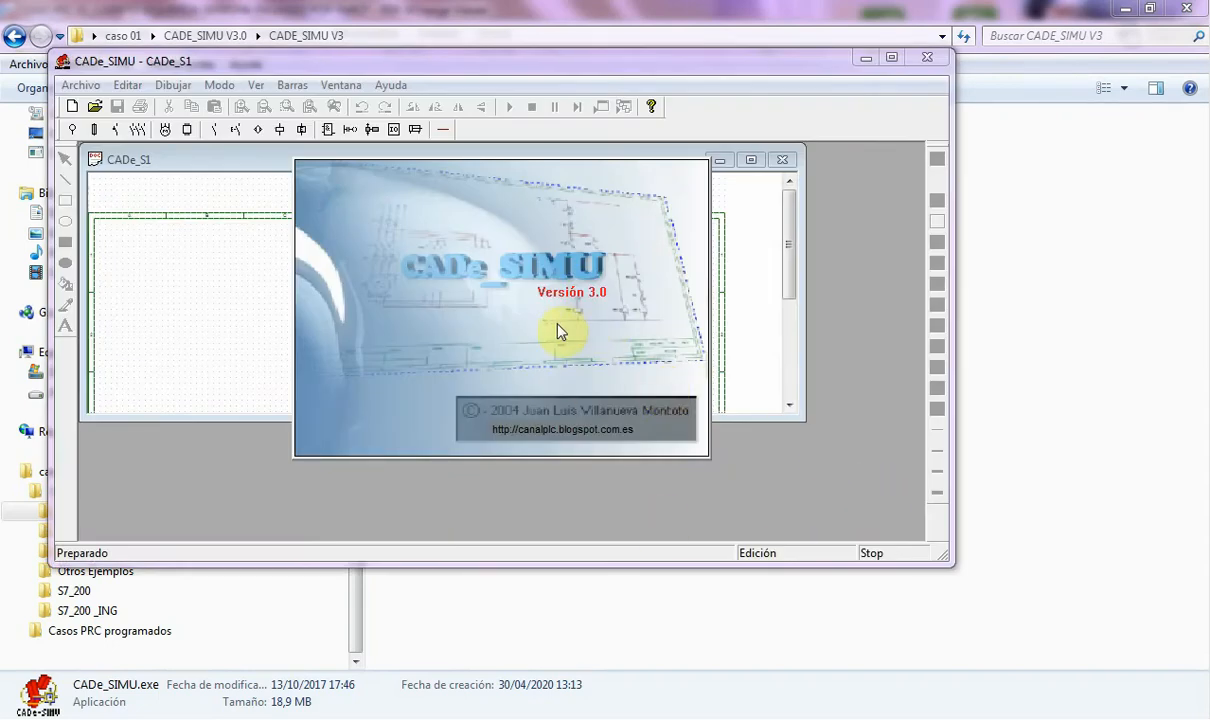
left_click(520, 308)
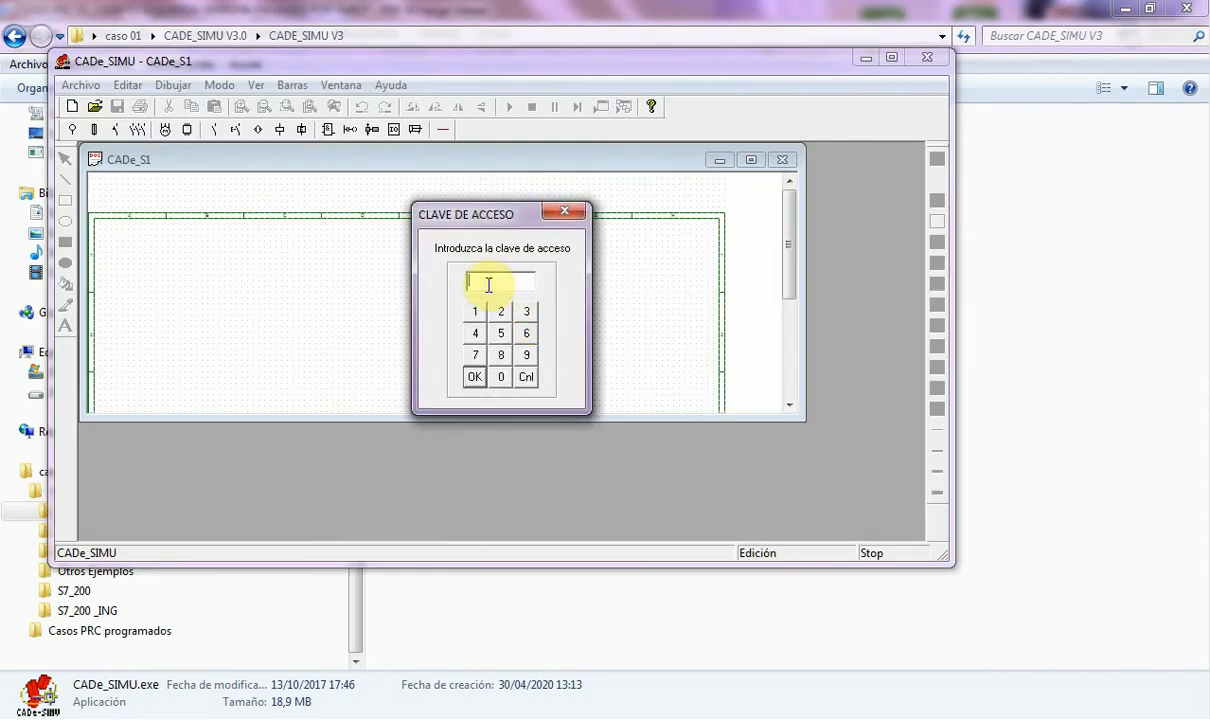
type("4962")
left_click(475, 379)
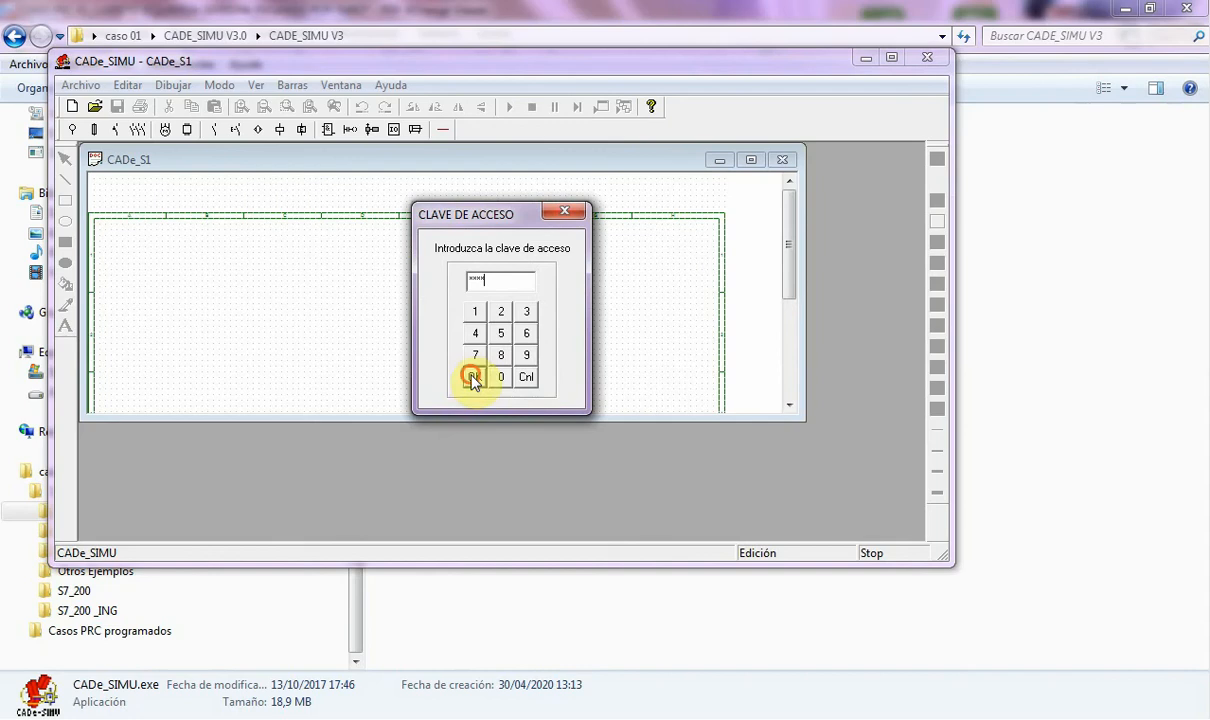
left_click(751, 160)
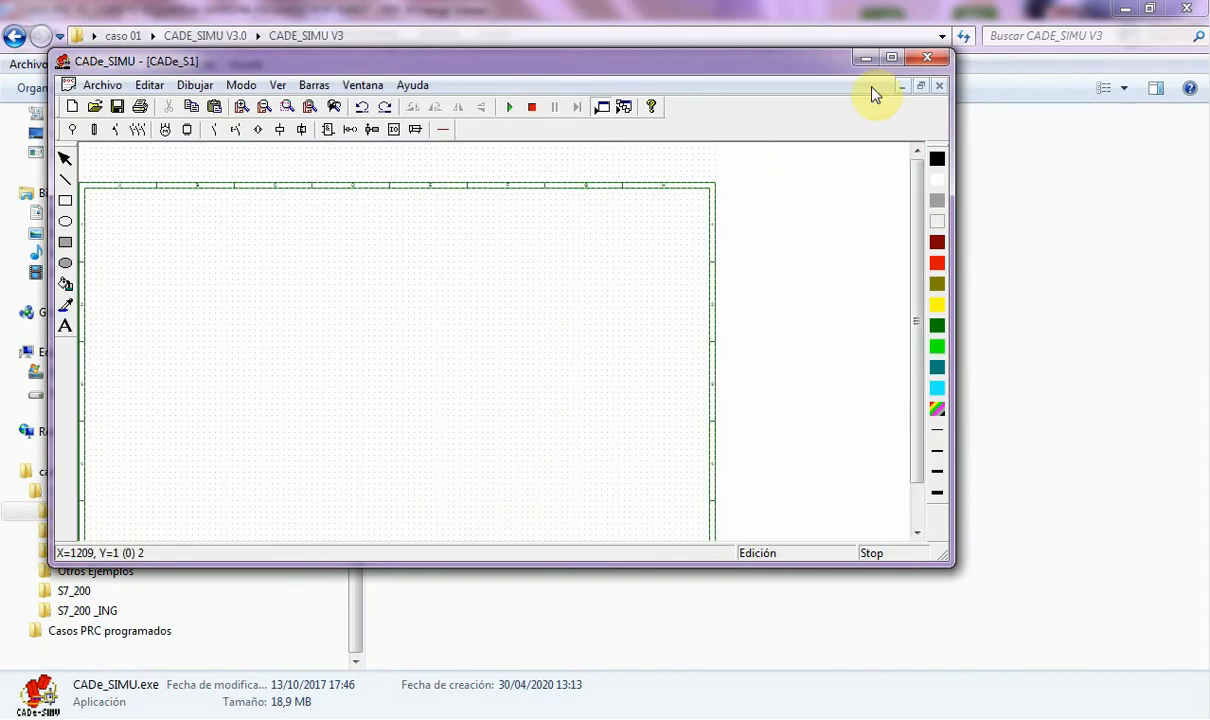
- Maximize the CADe_SIMU program window to fill the screen
left_click(893, 59)
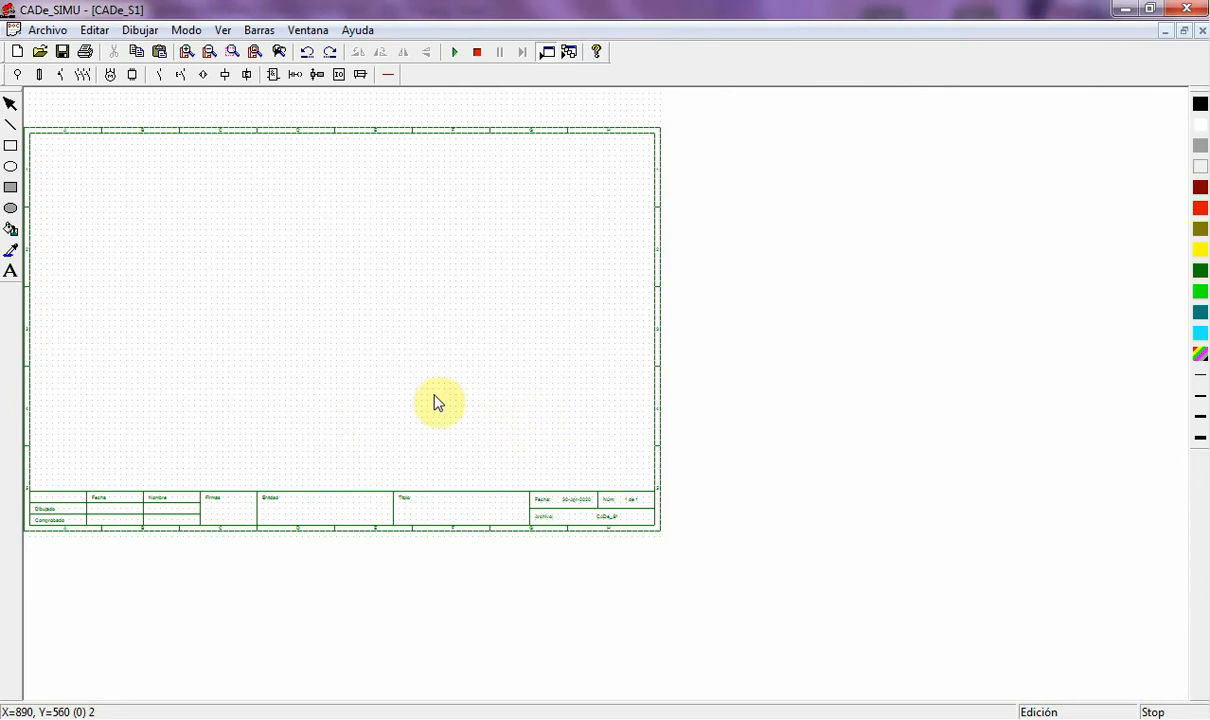
left_click(47, 32)
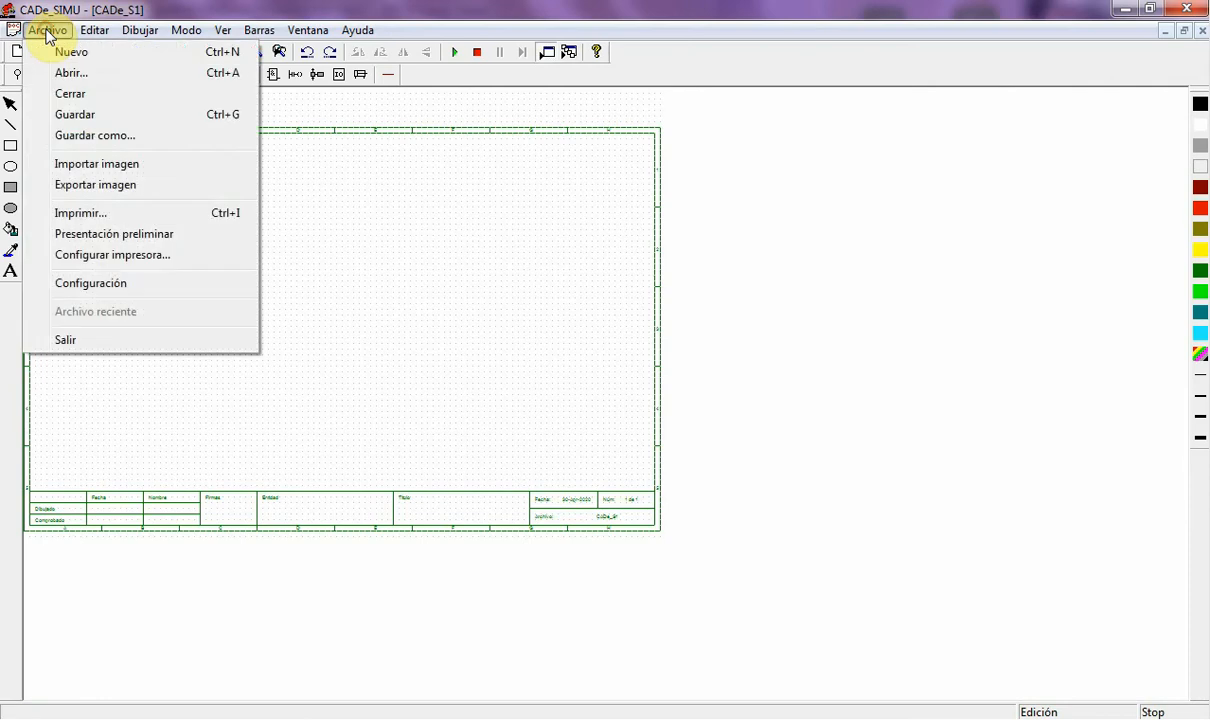
- Apply the A3 Formato 1 sheet size in Archivo > Configuración
left_click(98, 287)
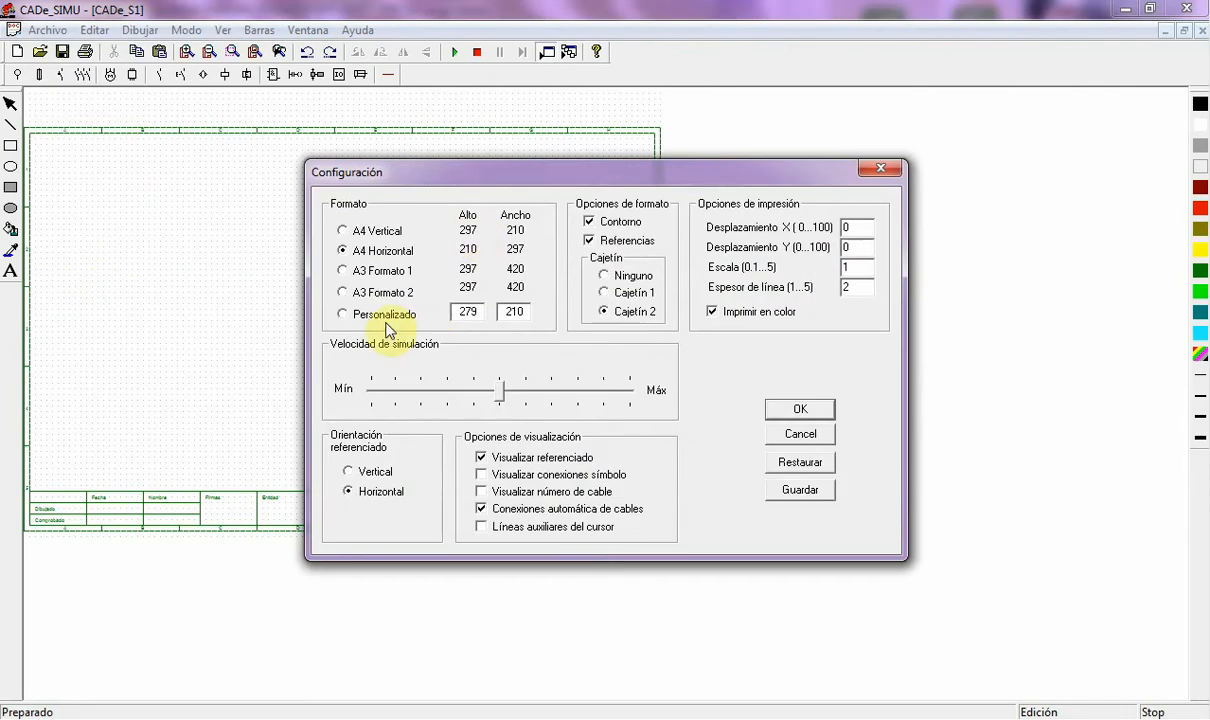
left_click(344, 271)
left_click(806, 409)
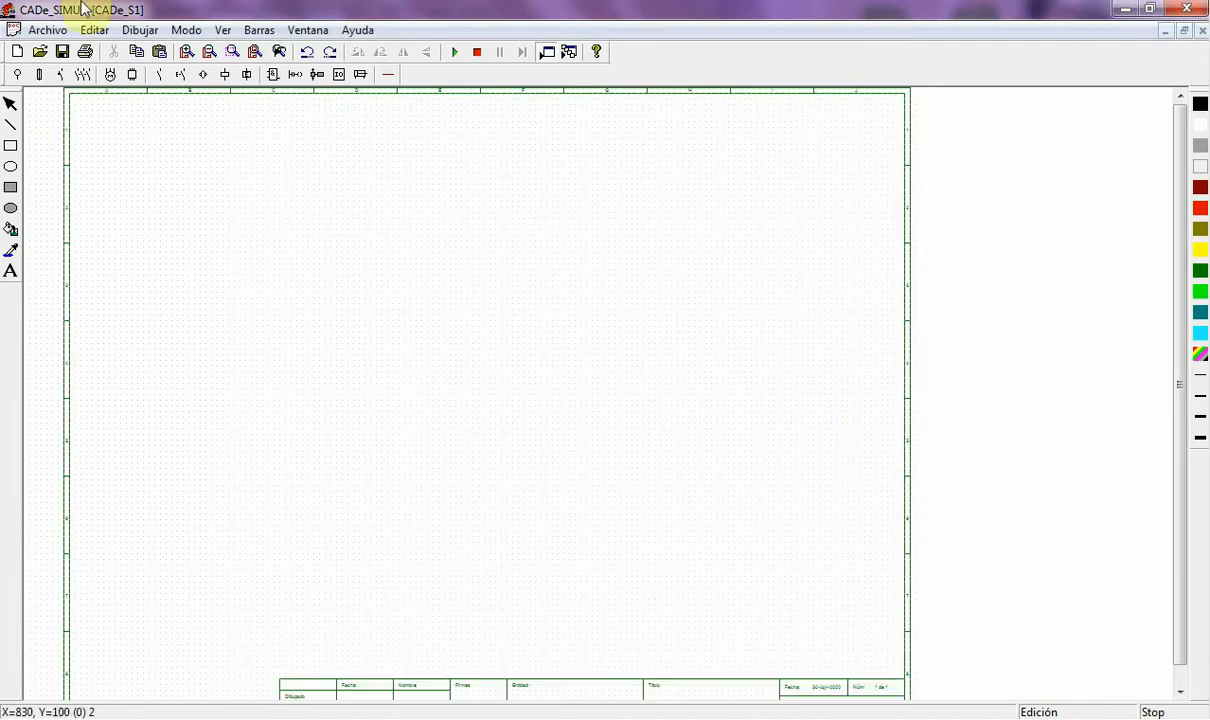
- Change the sheet to A3 Formato 2 with horizontal referencing and bring up the proposed GRAFCET PDF
left_click(47, 30)
left_click(92, 281)
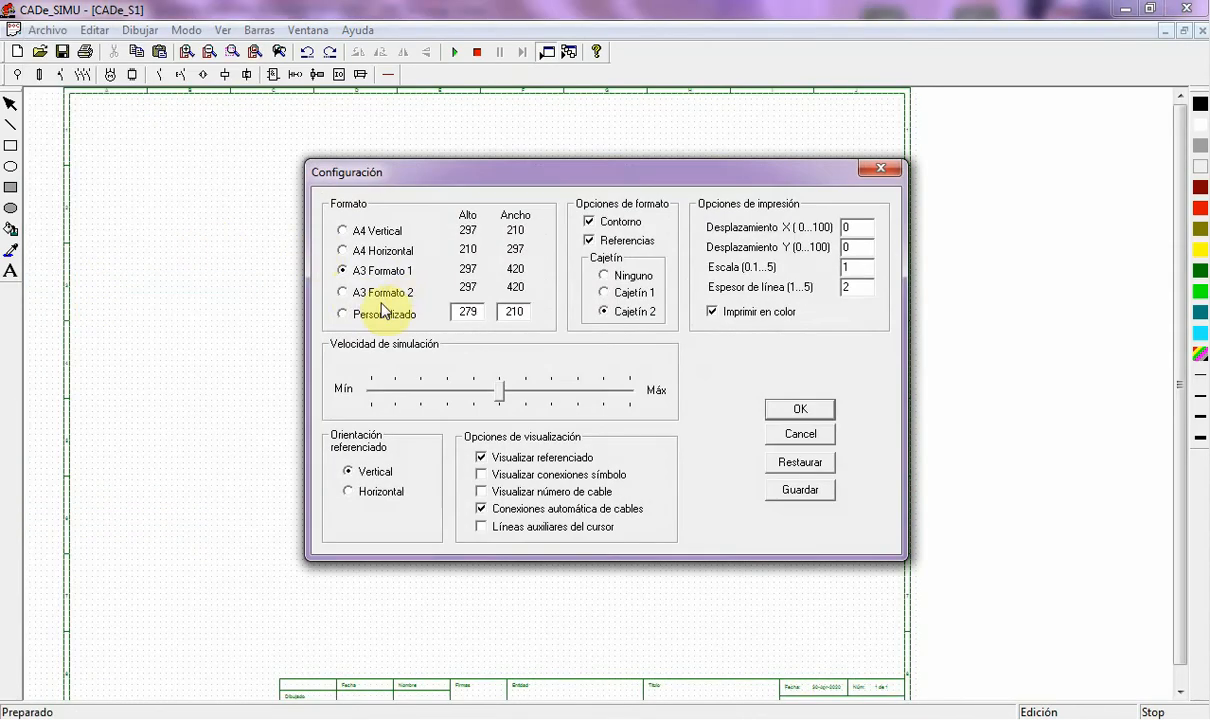
left_click(343, 292)
left_click(347, 492)
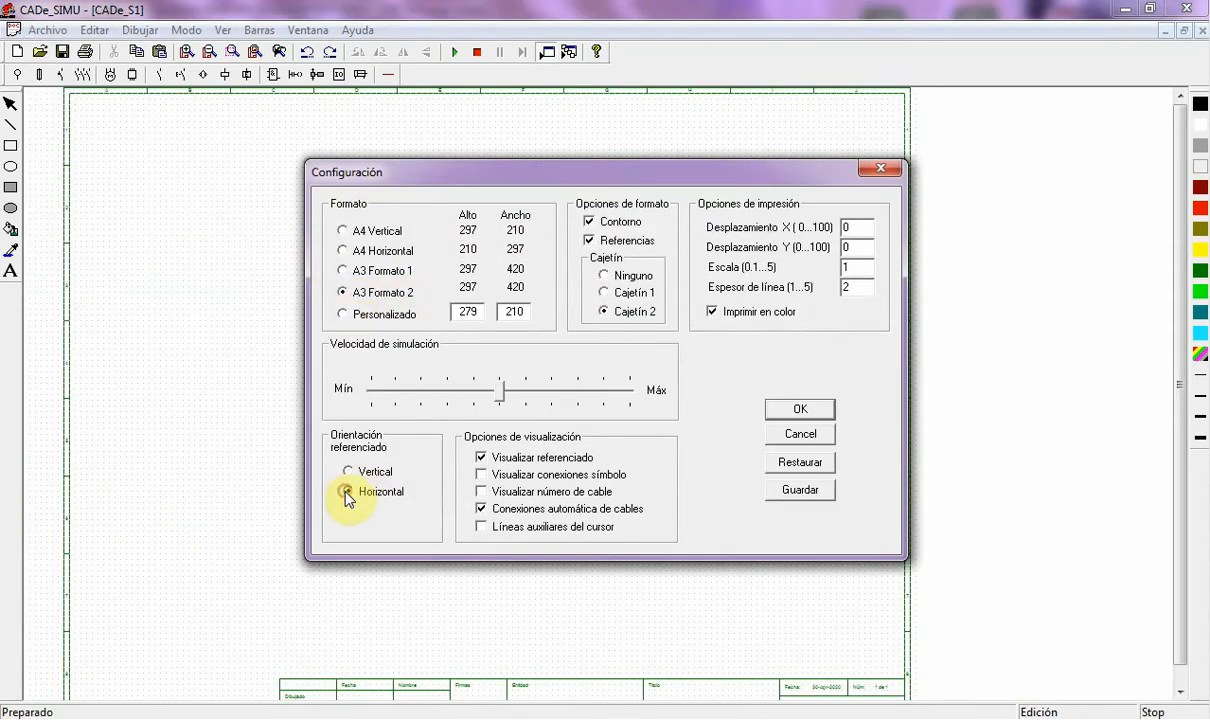
left_click(797, 408)
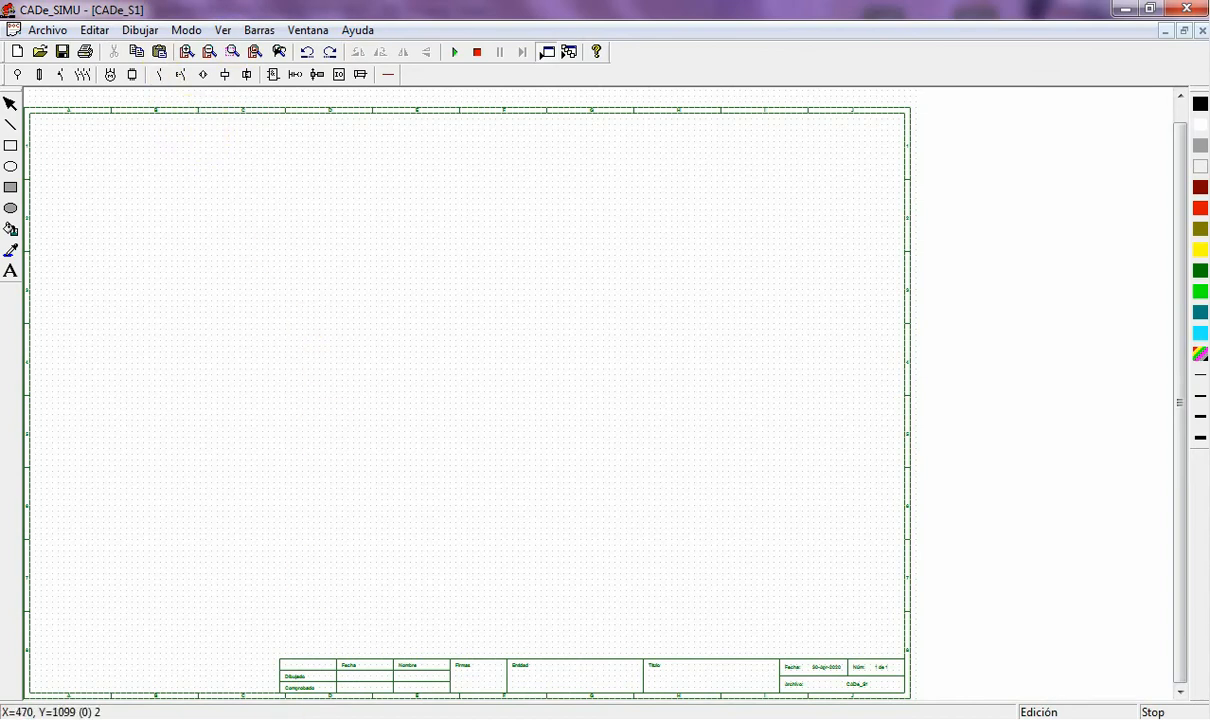
left_click(298, 719)
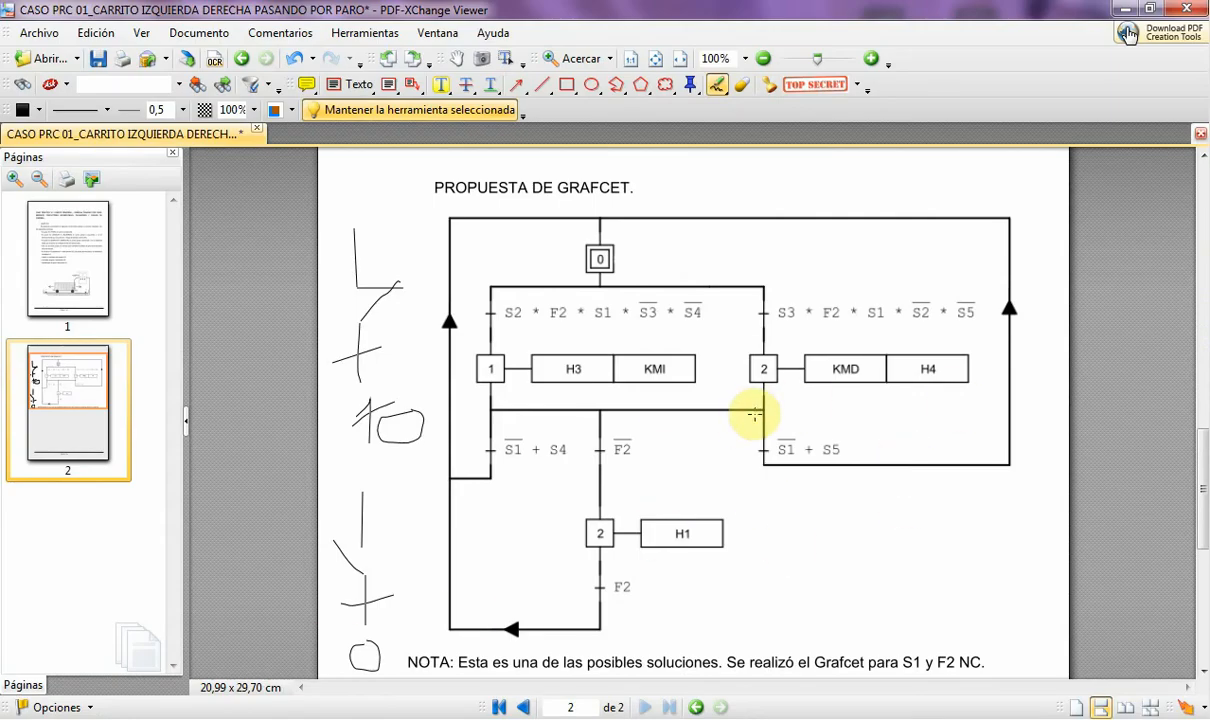
key("alt+Tab")
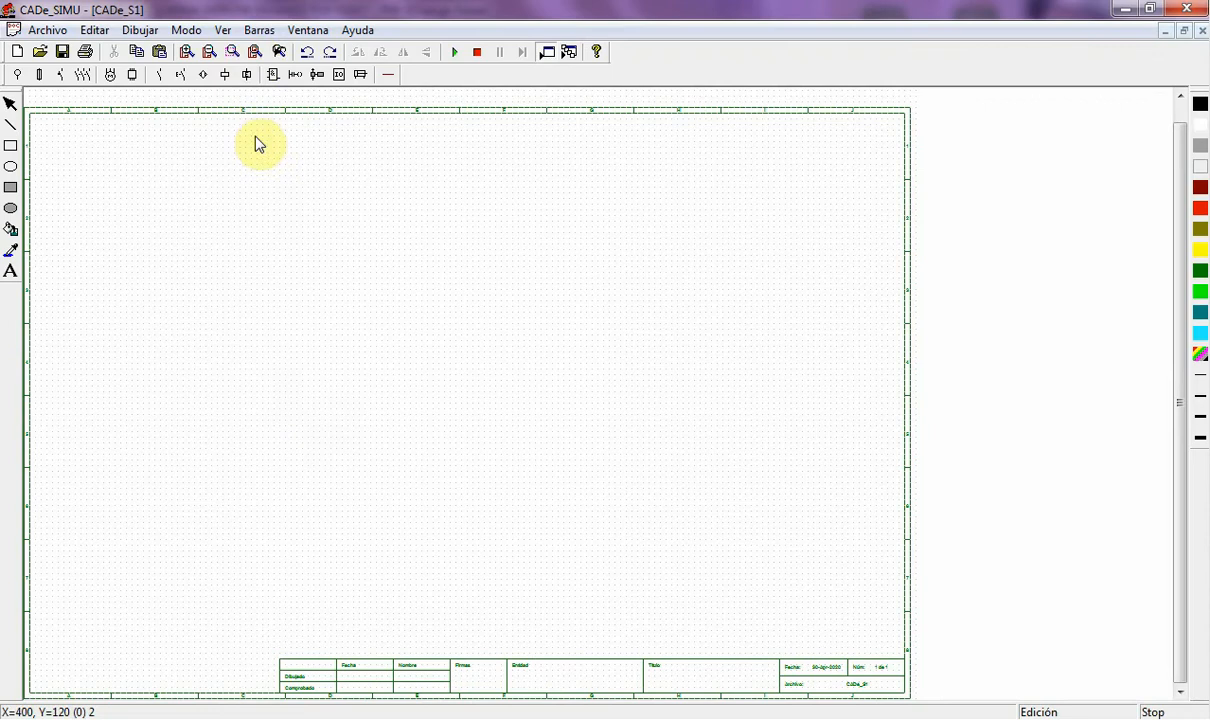
- Place the initial step 0 (Etapa inicial) at the sheet's top-left and zoom in
left_click(317, 76)
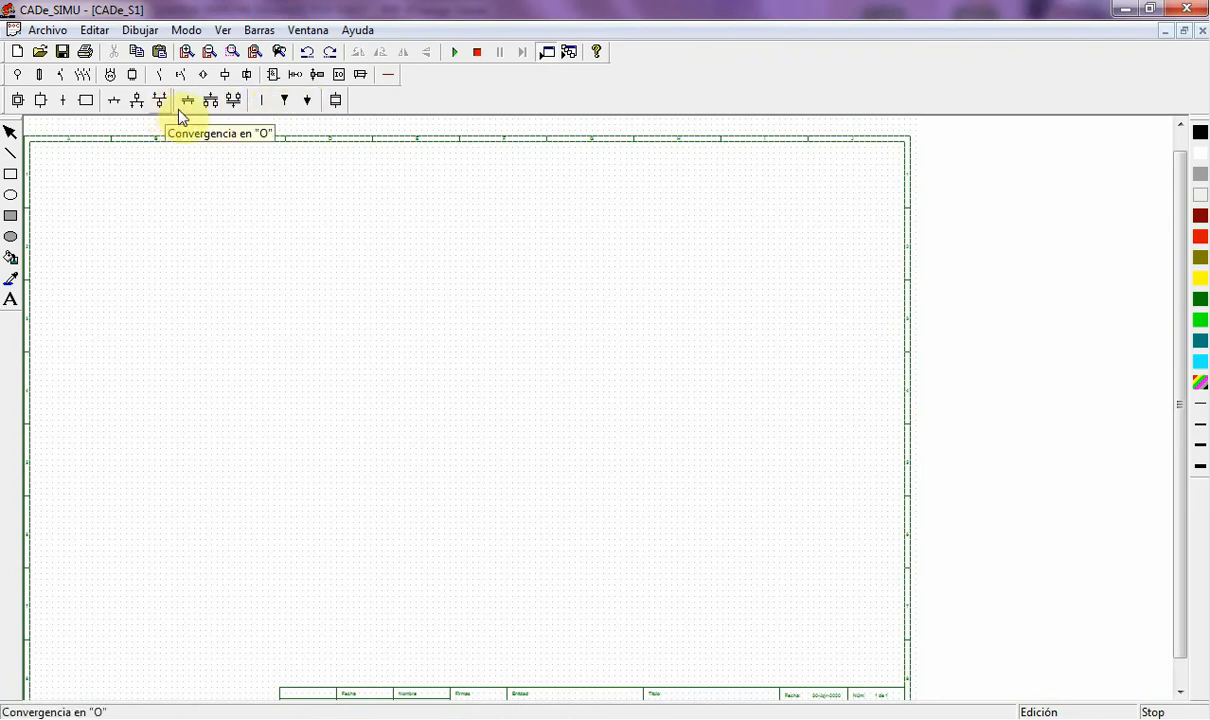
left_click(18, 100)
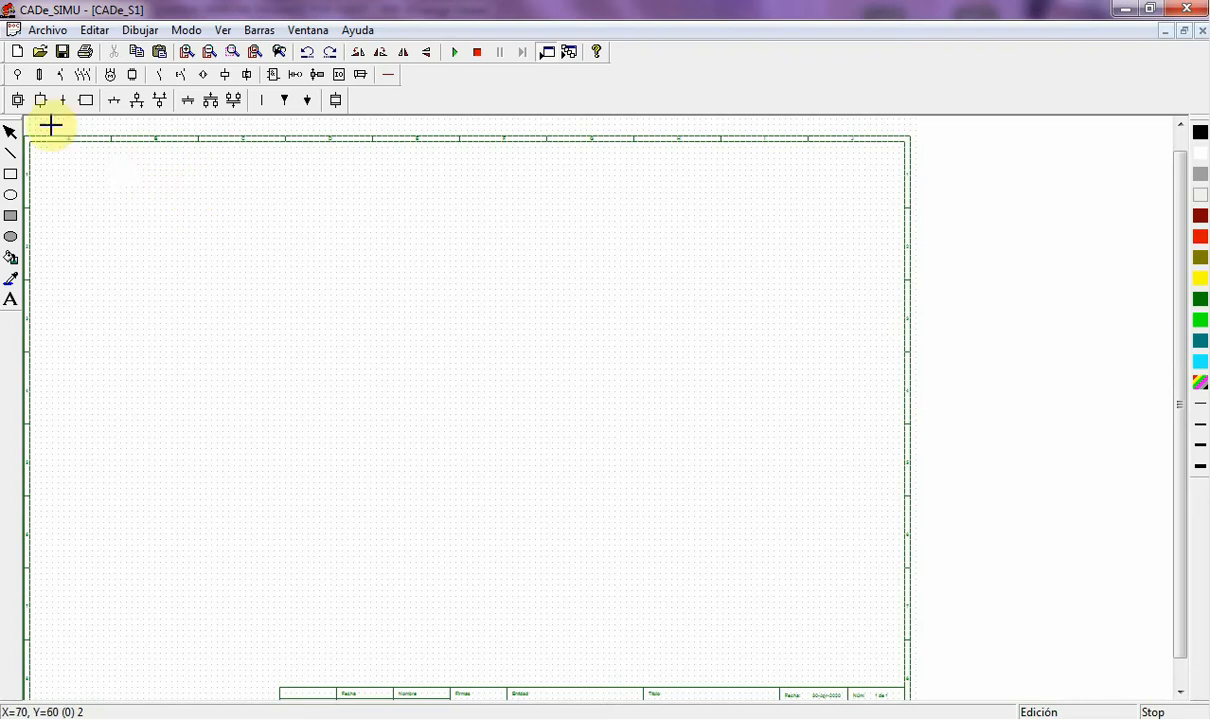
left_click(171, 205)
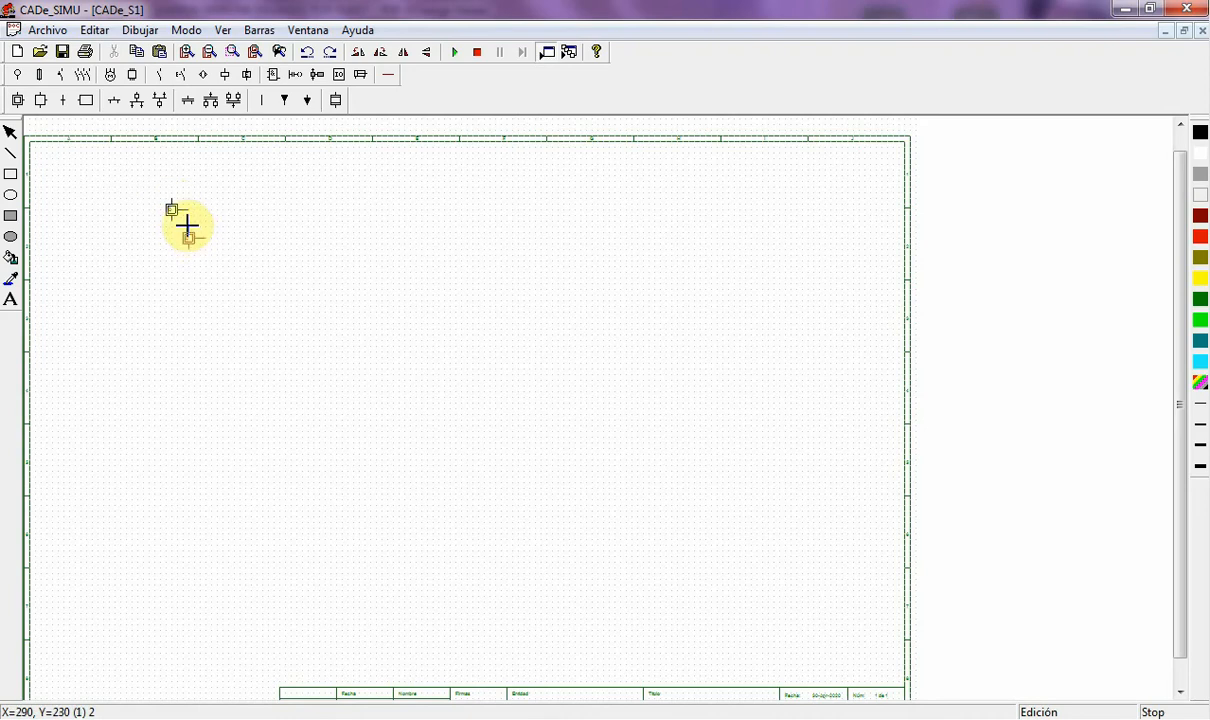
left_click(194, 232)
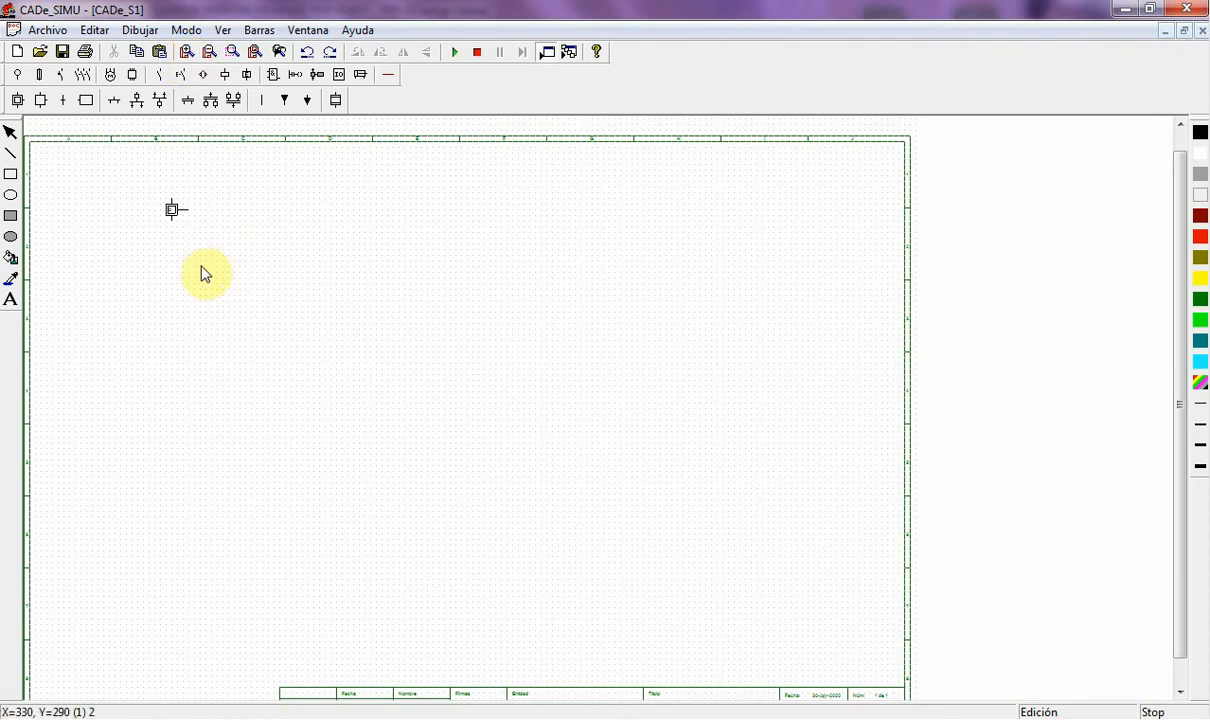
scroll(200, 269, "up", 2)
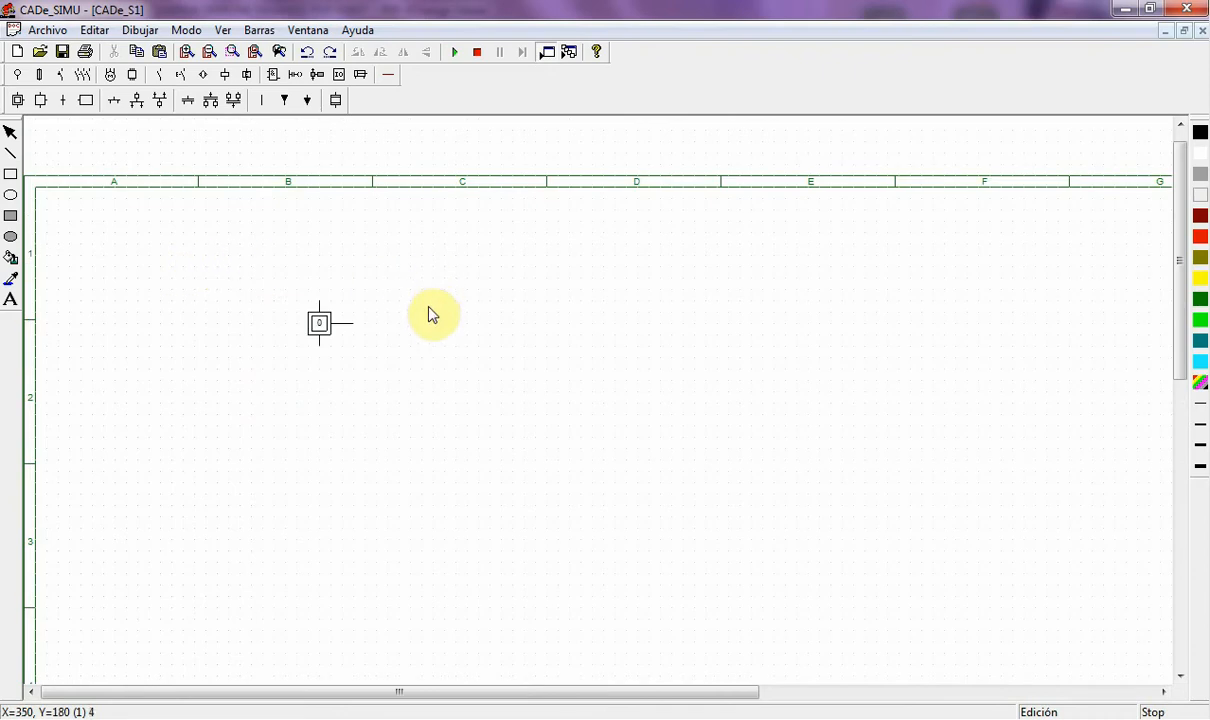
- Draw a link from below step 0 leftward and then down to start the OR divergence
left_click(64, 103)
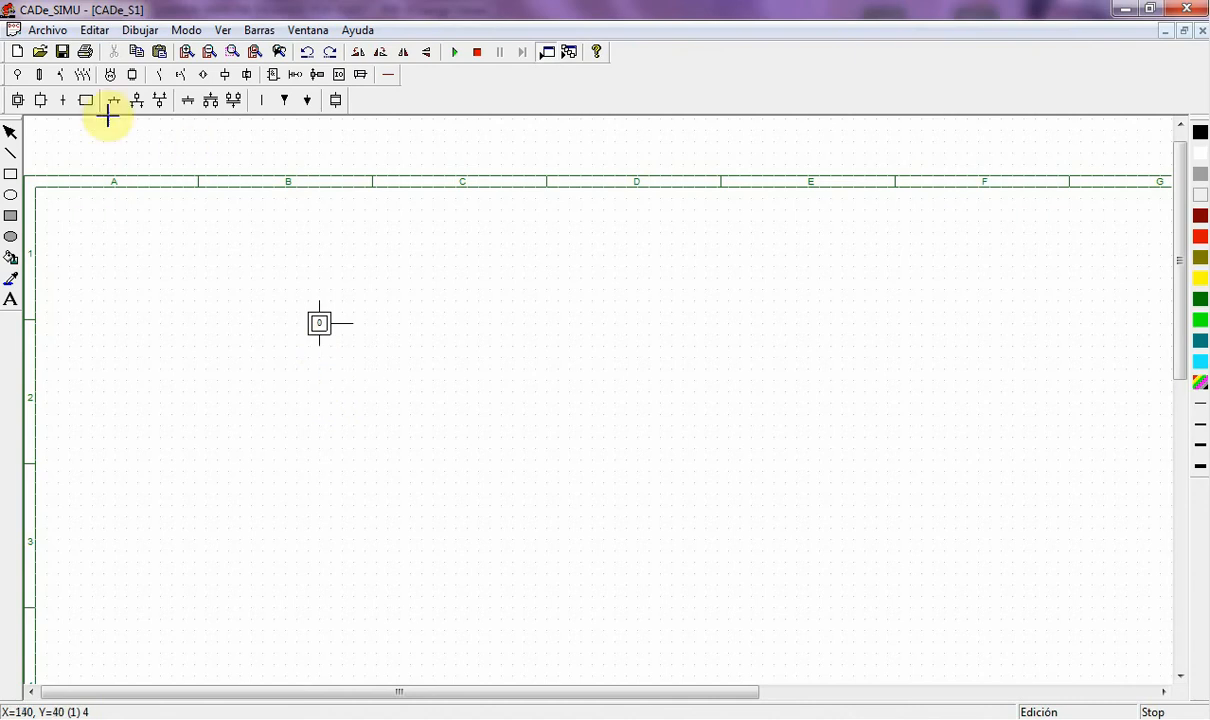
key("Escape")
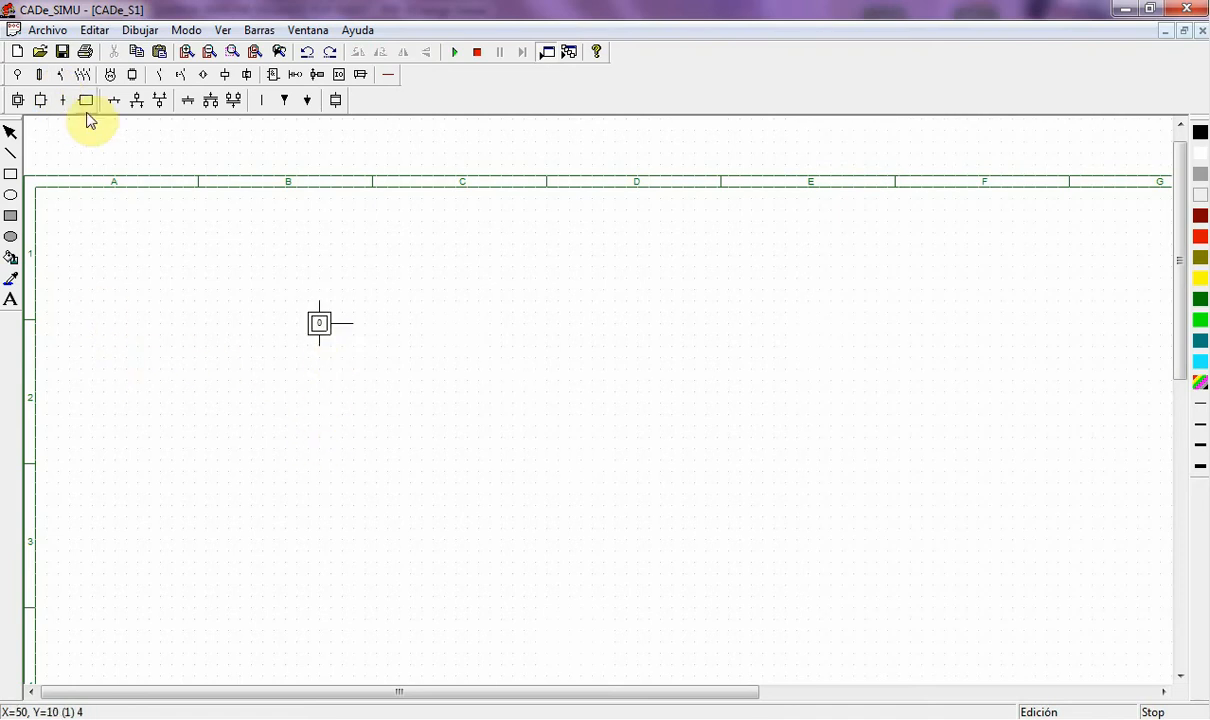
left_click(115, 101)
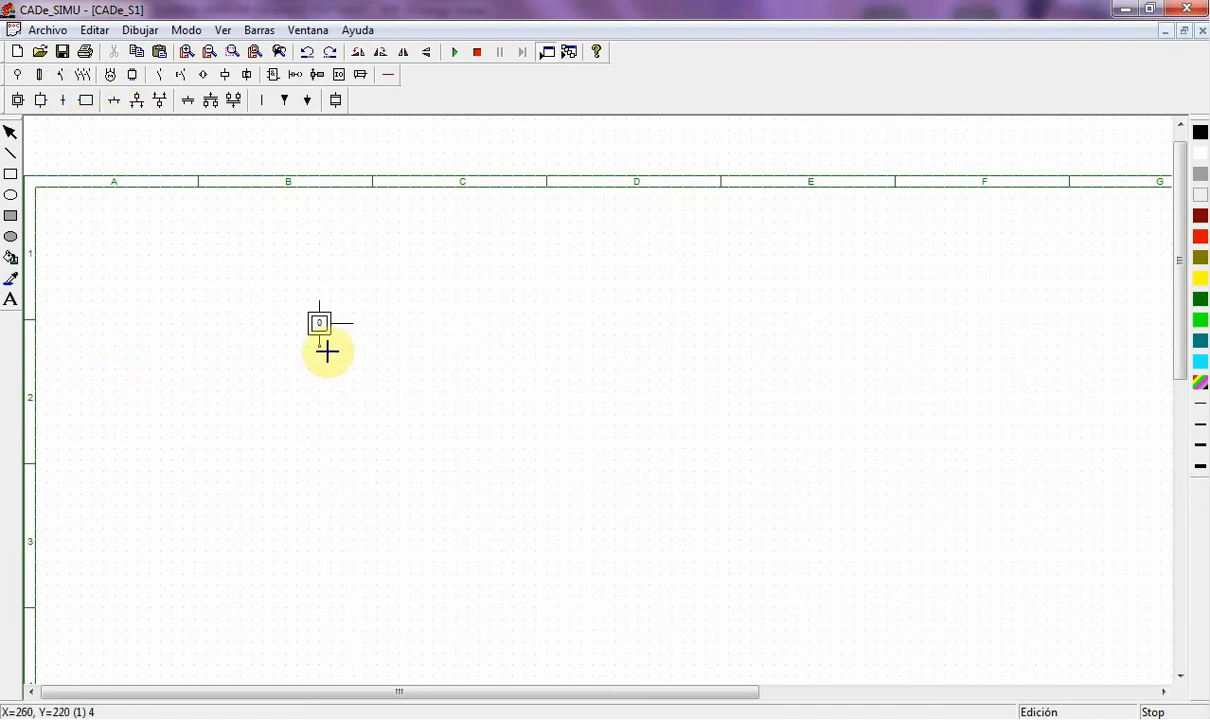
left_click(118, 100)
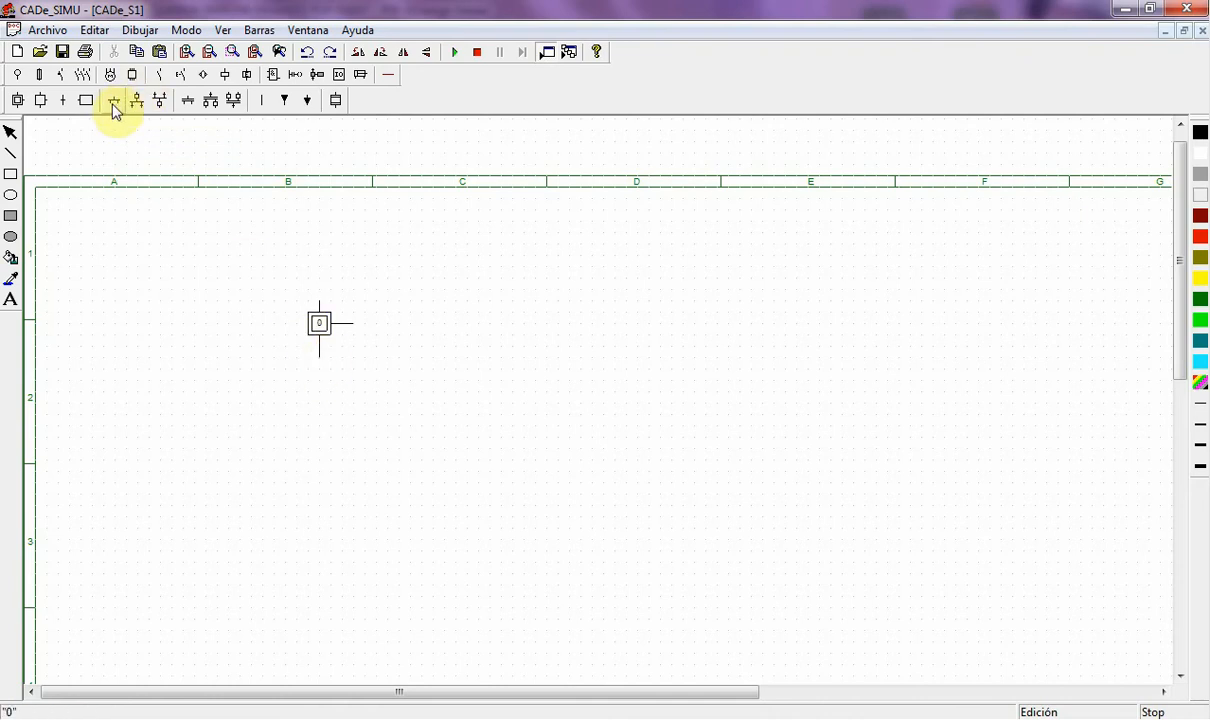
left_click(319, 357)
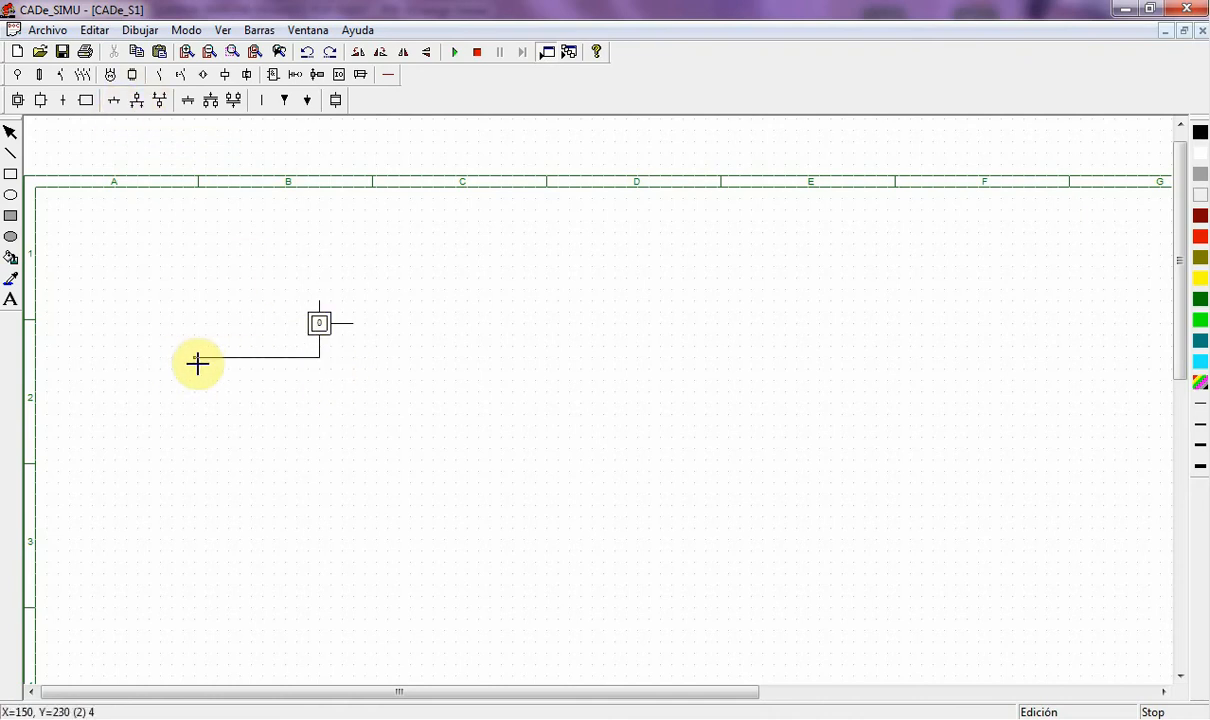
left_click(196, 360)
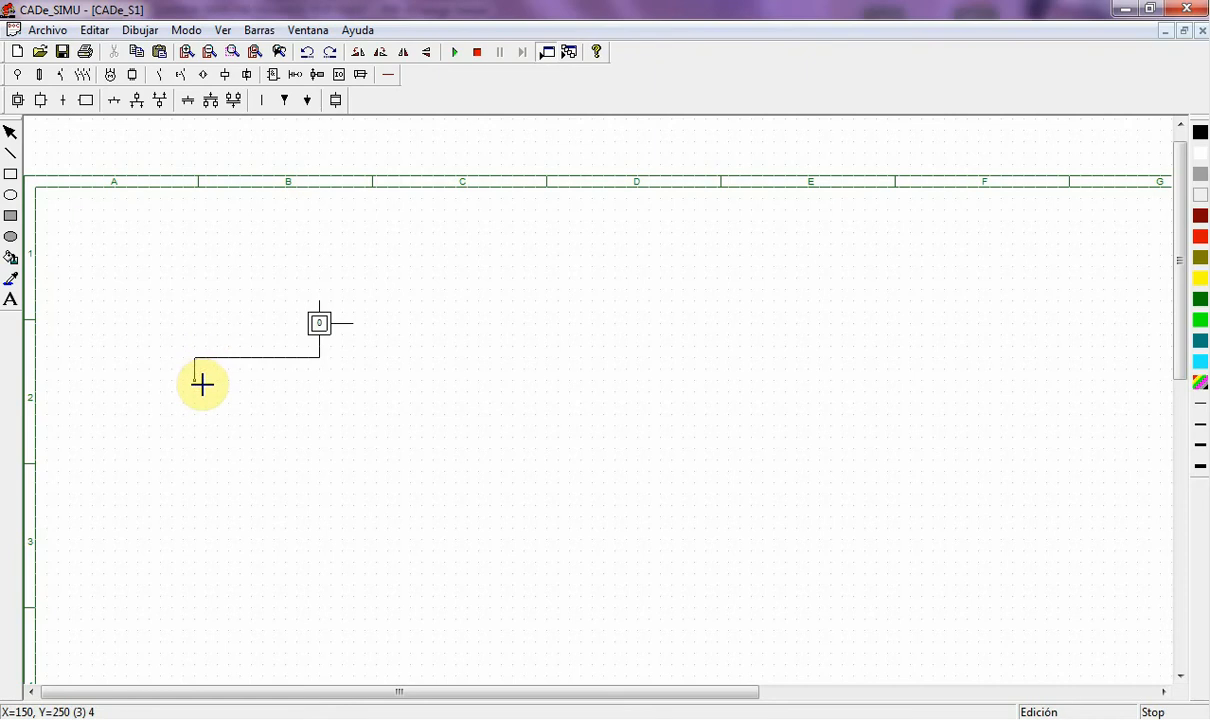
left_click(202, 384)
- Place a transition at the link's lower end and open its condition editor
left_click(65, 102)
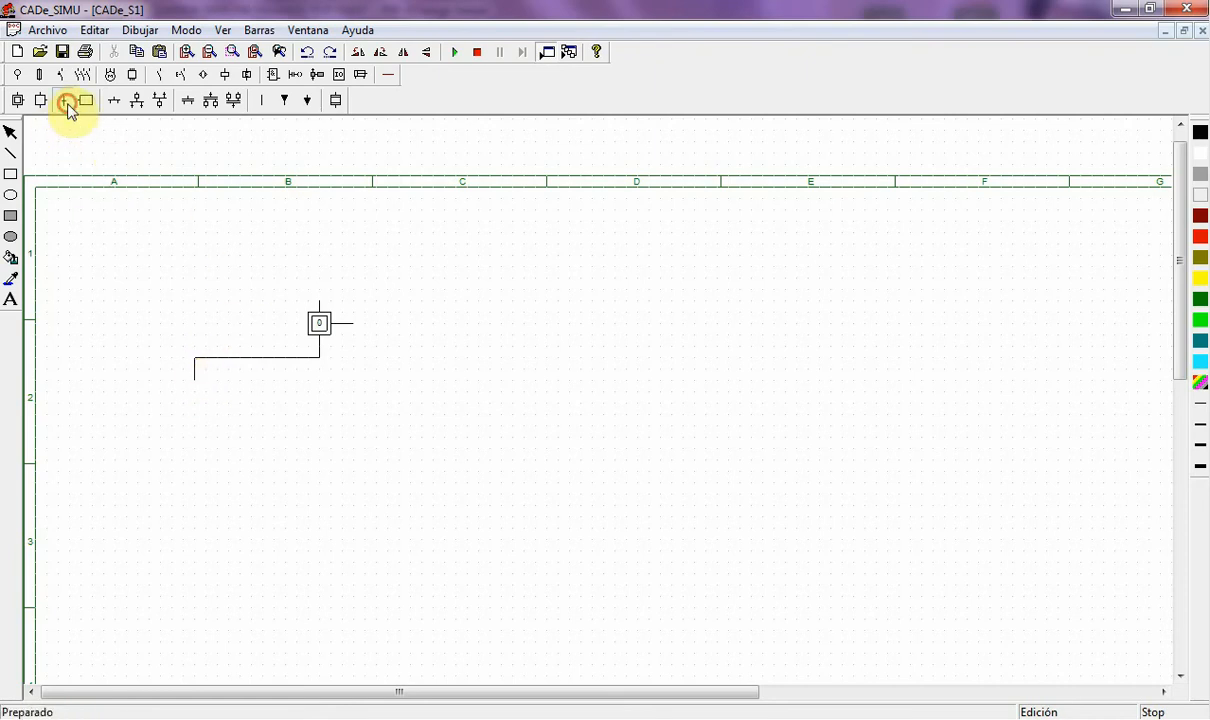
left_click(202, 384)
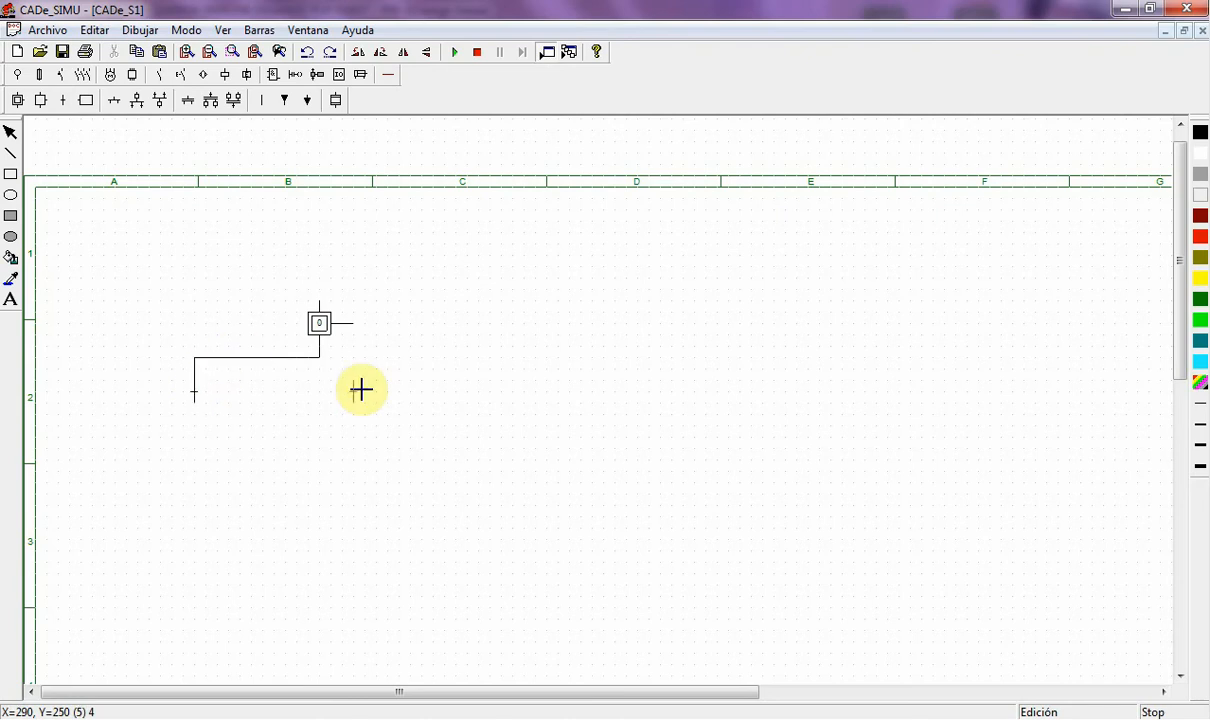
left_click(196, 396)
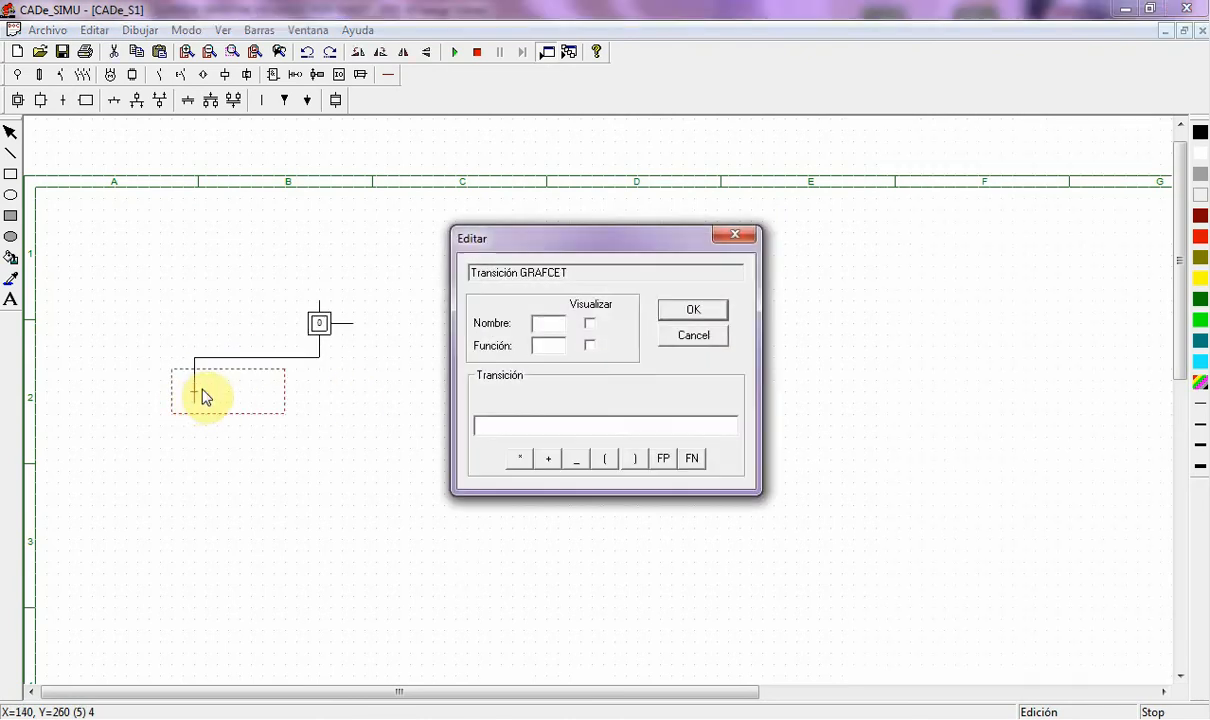
- Enter the first condition terms S2 * F2 * S1 * in the Transición field
left_click(501, 430)
left_click(553, 326)
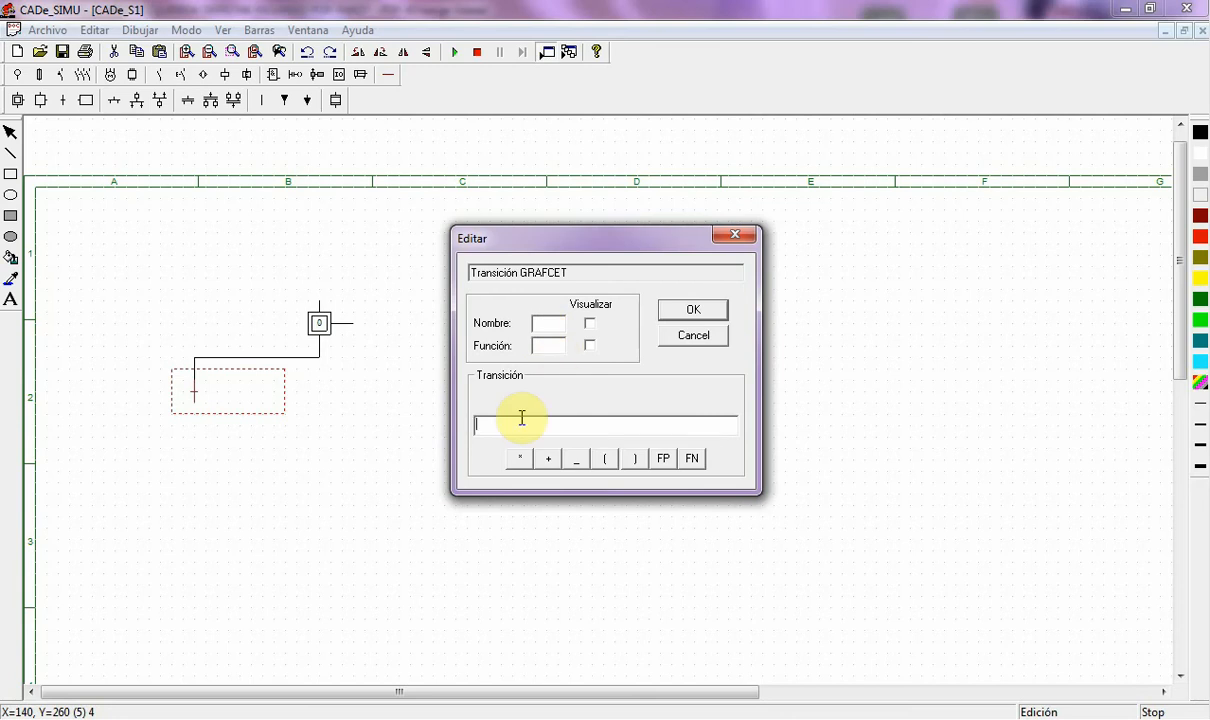
type("s")
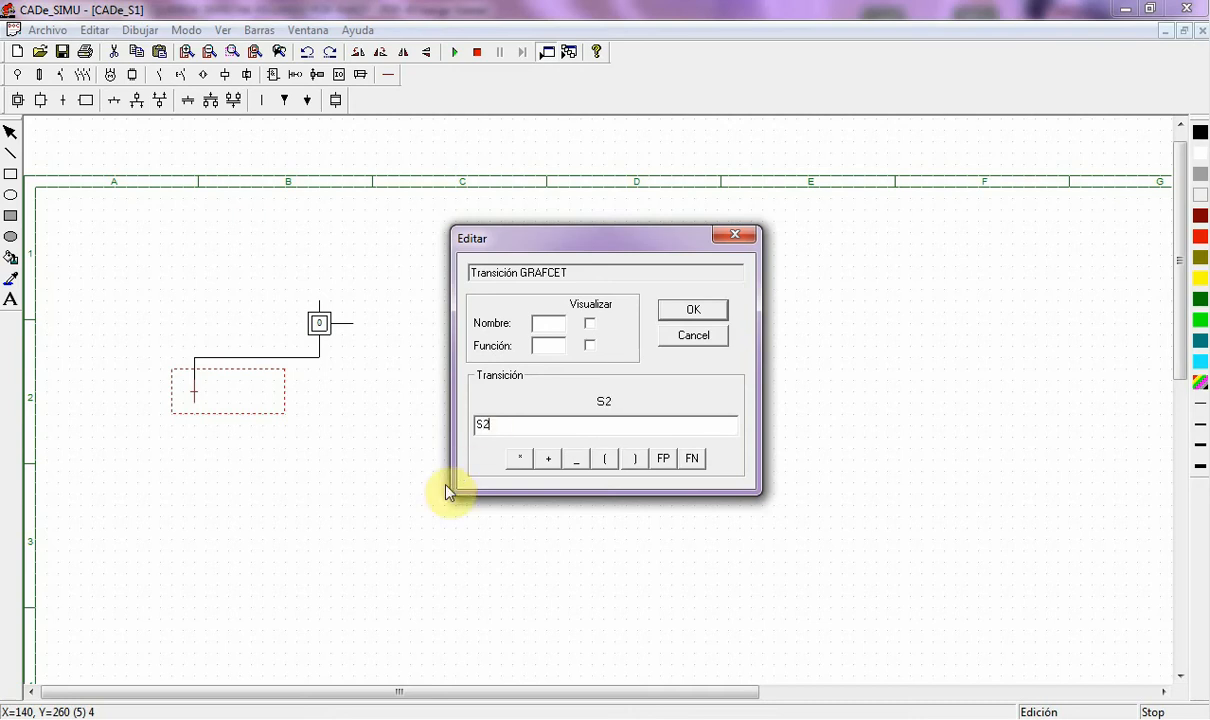
left_click(521, 460)
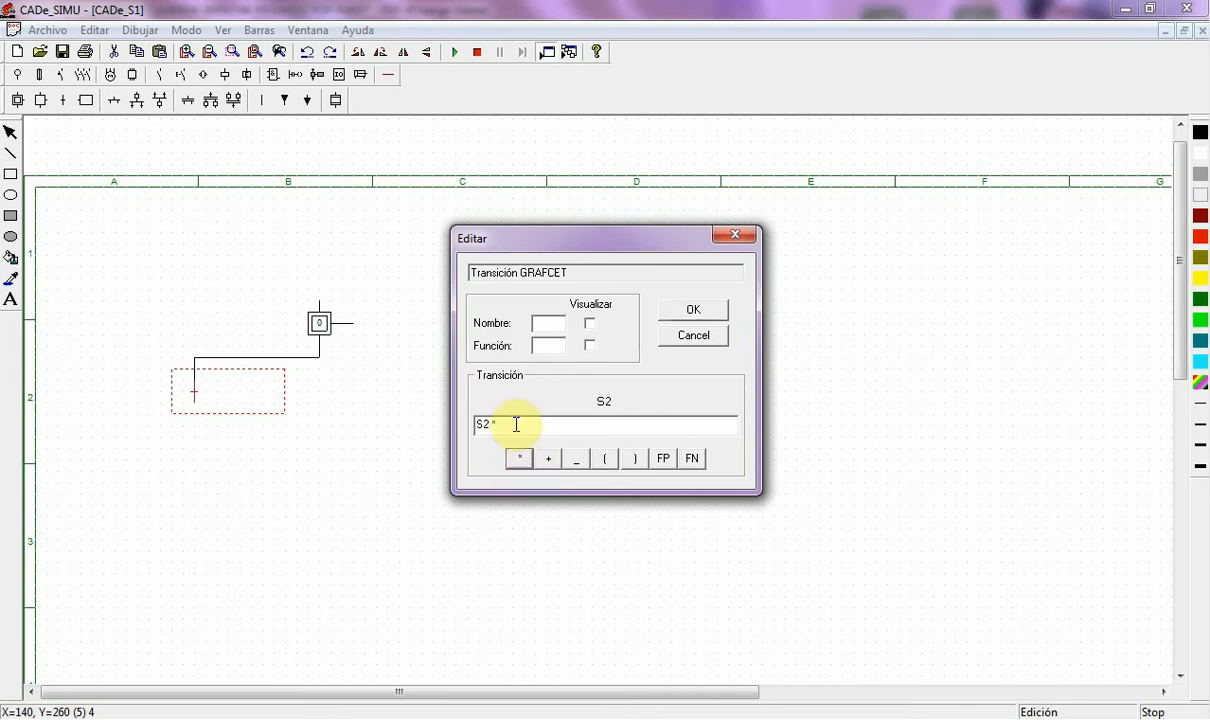
left_click(514, 425)
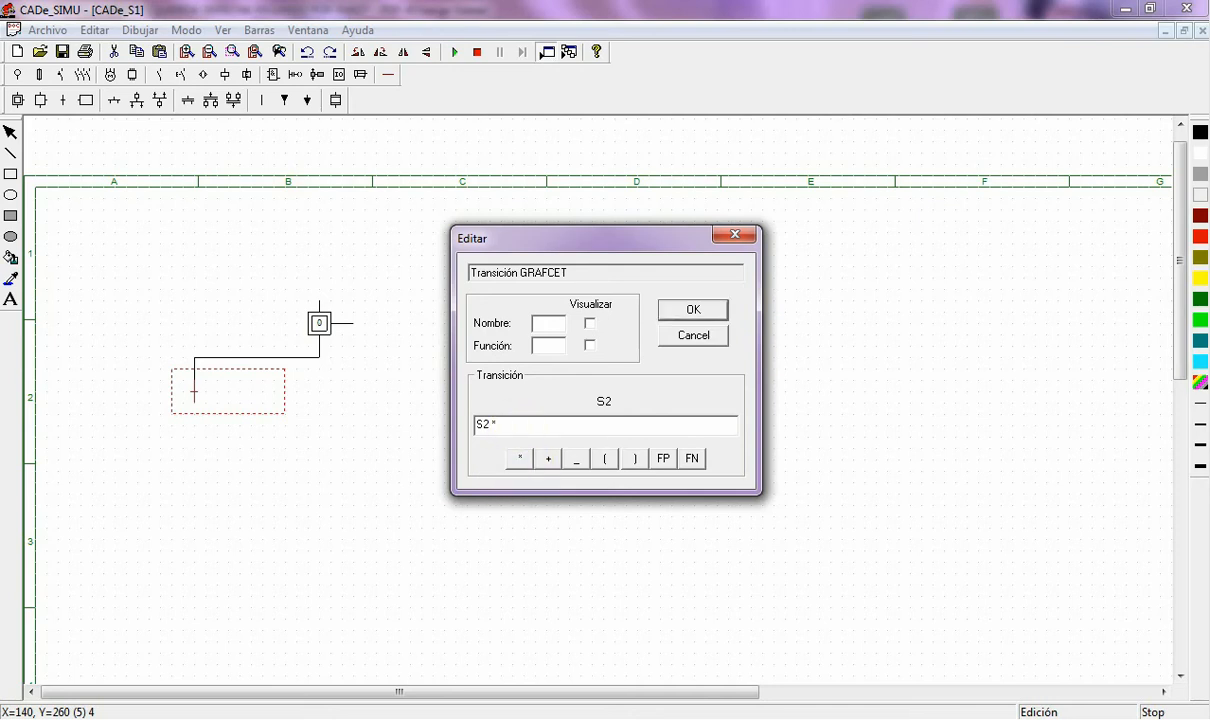
type("F2")
left_click(520, 459)
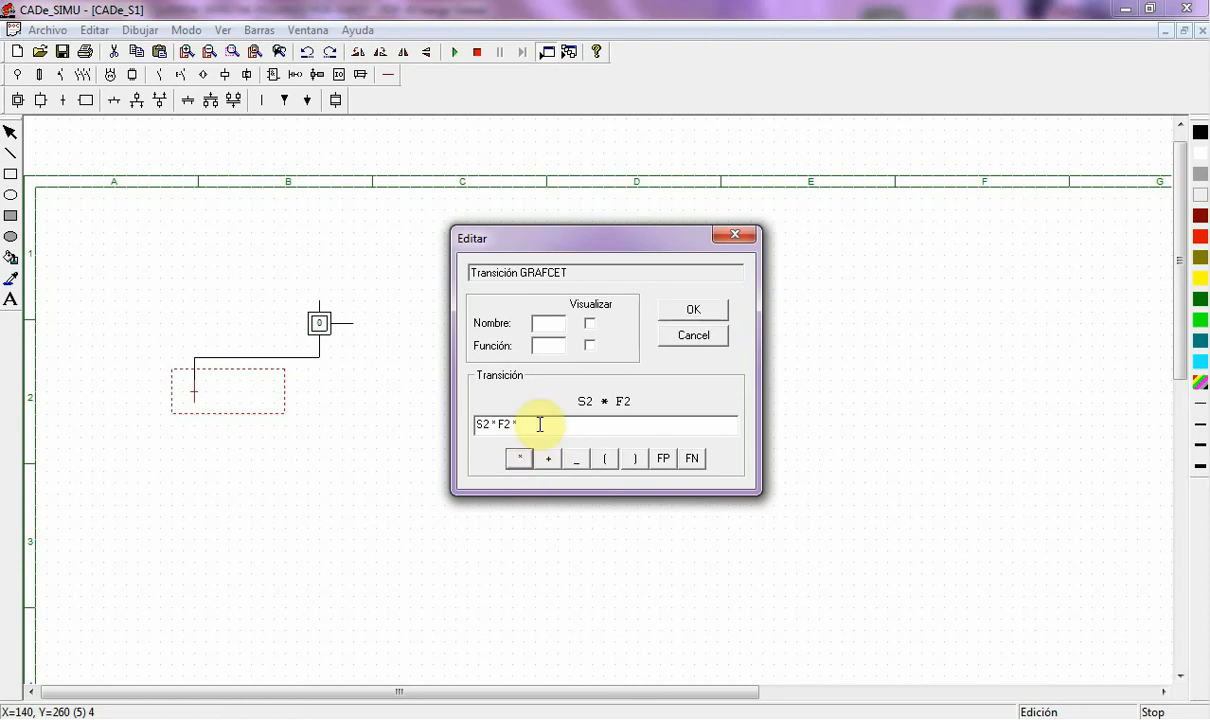
left_click(537, 425)
type("S1")
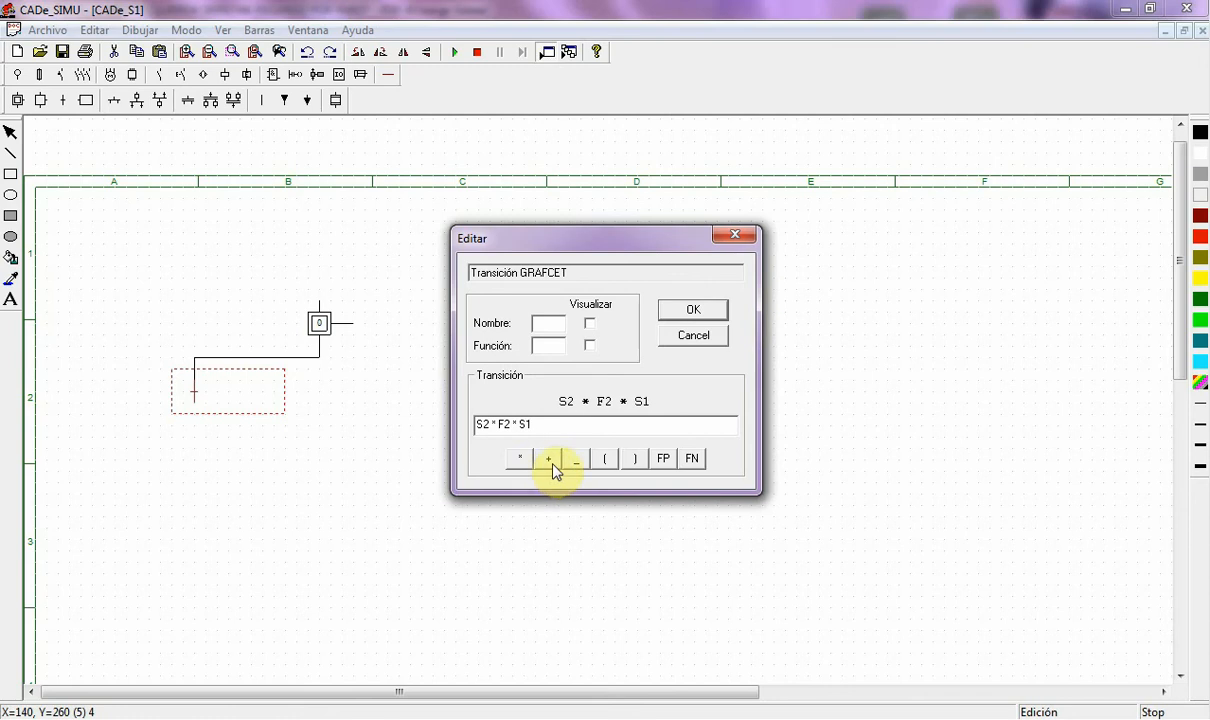
left_click(520, 459)
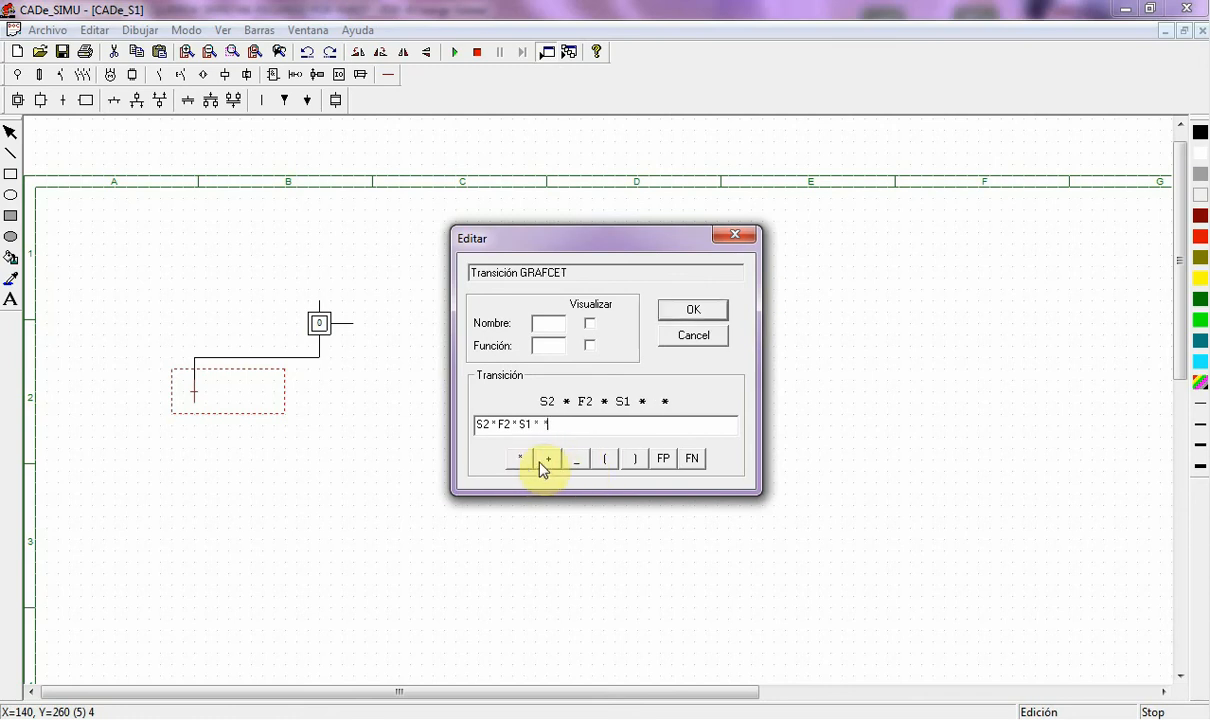
- Append negated S3 and S4, remove the extra spacing, and confirm the condition
left_click(576, 460)
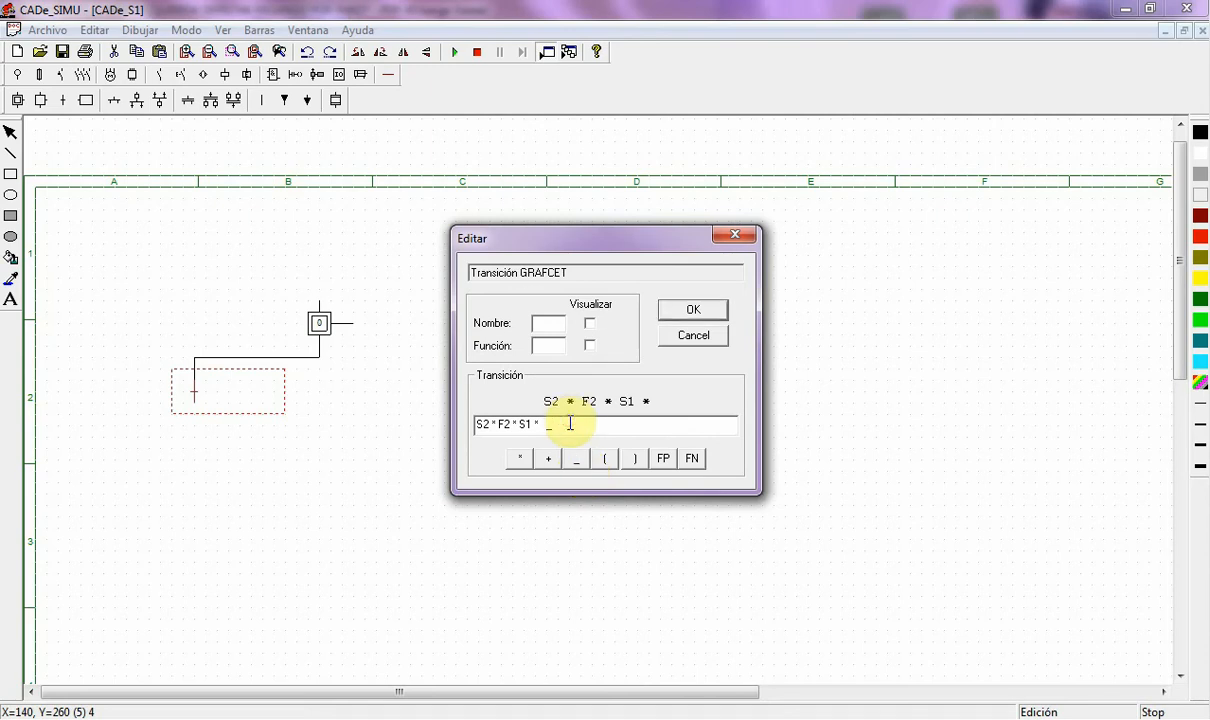
type("S3")
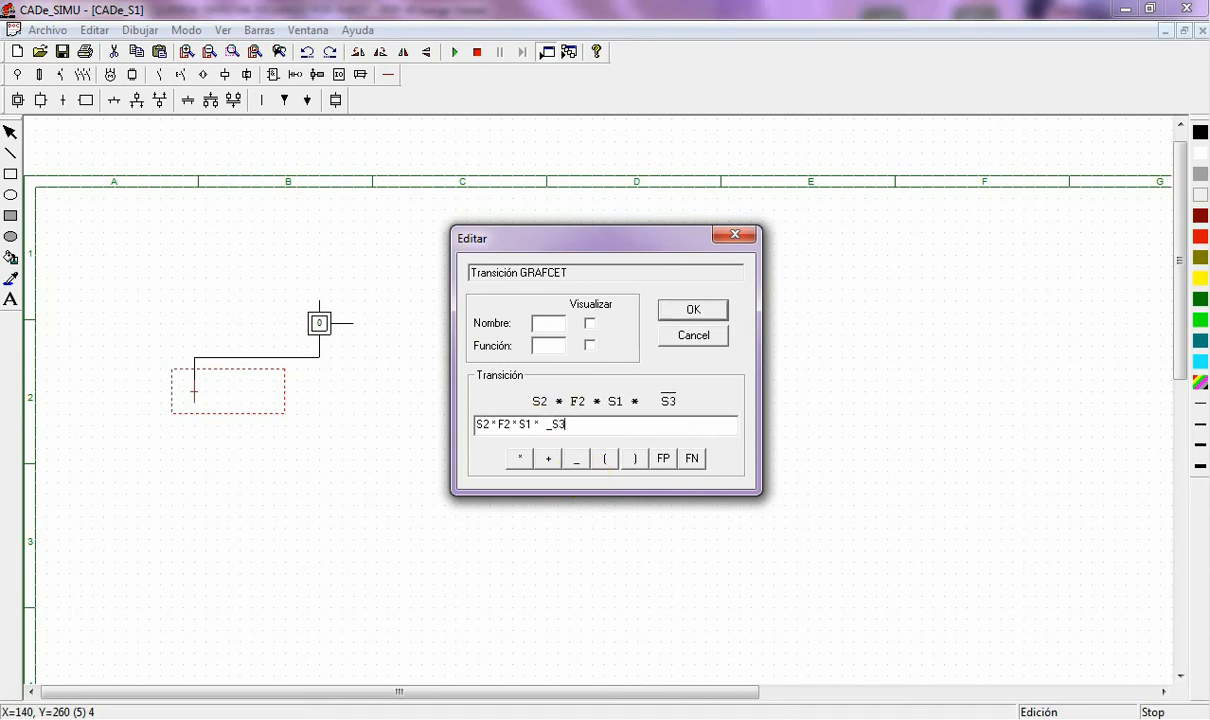
type(" *")
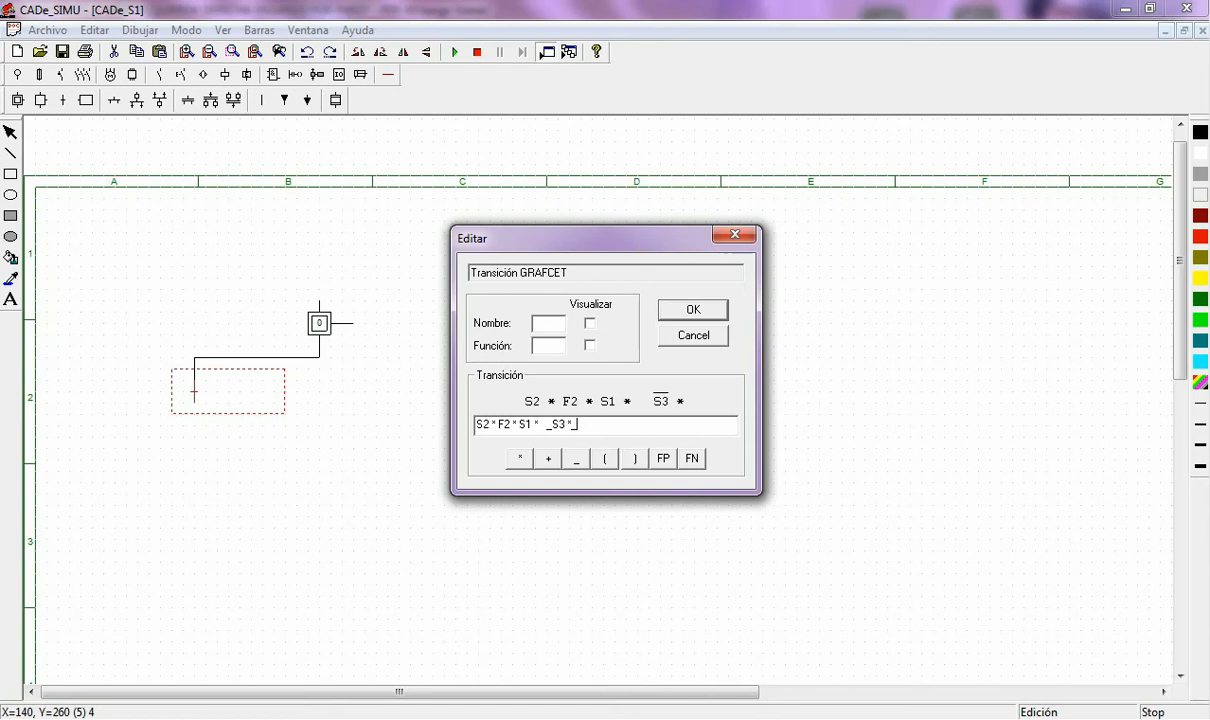
type("_S4")
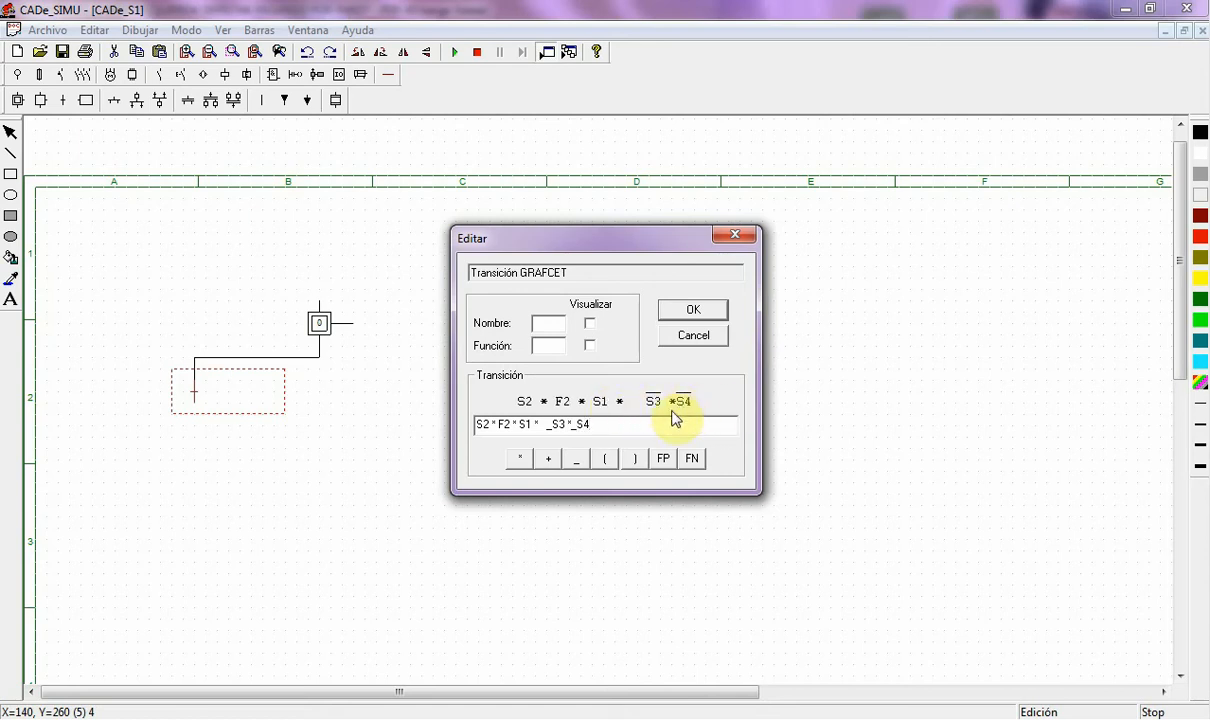
left_click(572, 425)
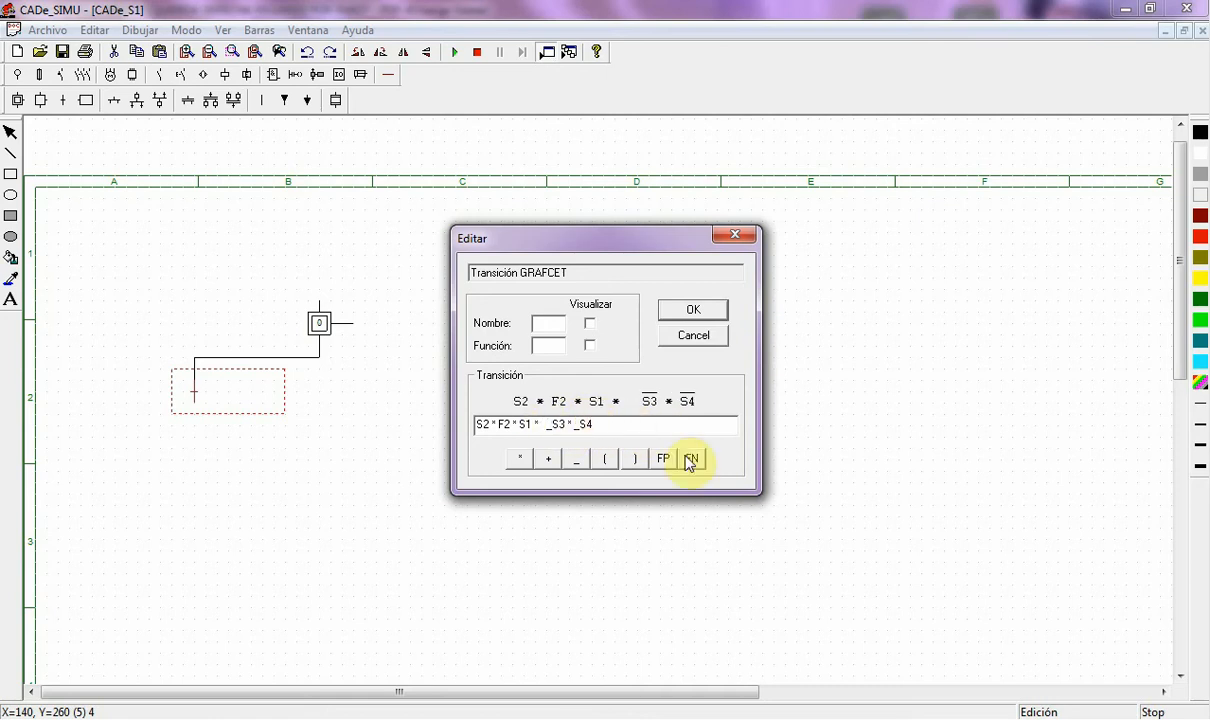
key("BackSpace")
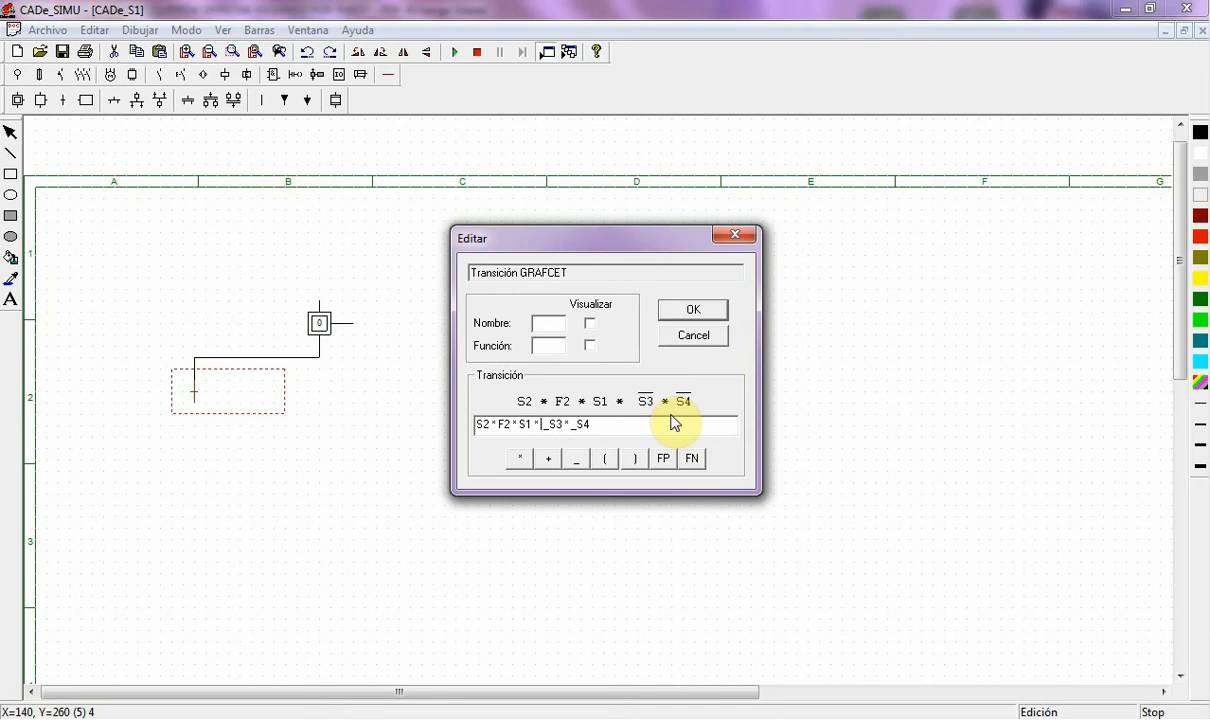
key("BackSpace")
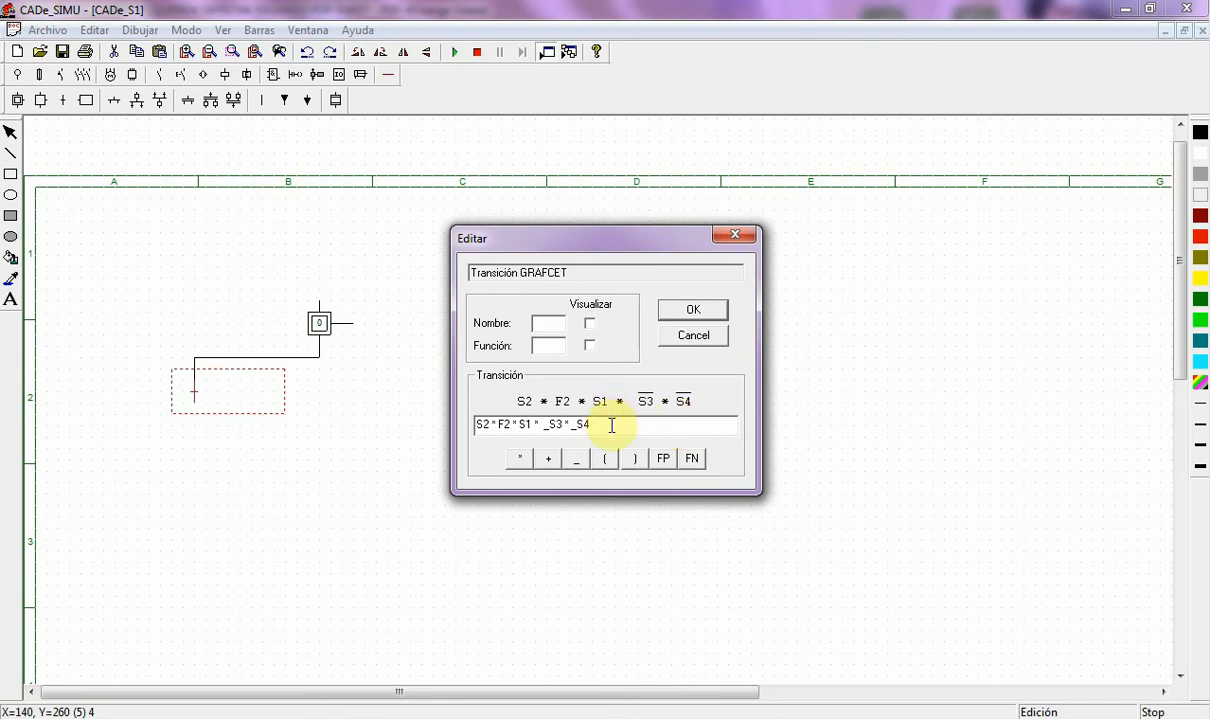
left_click(693, 312)
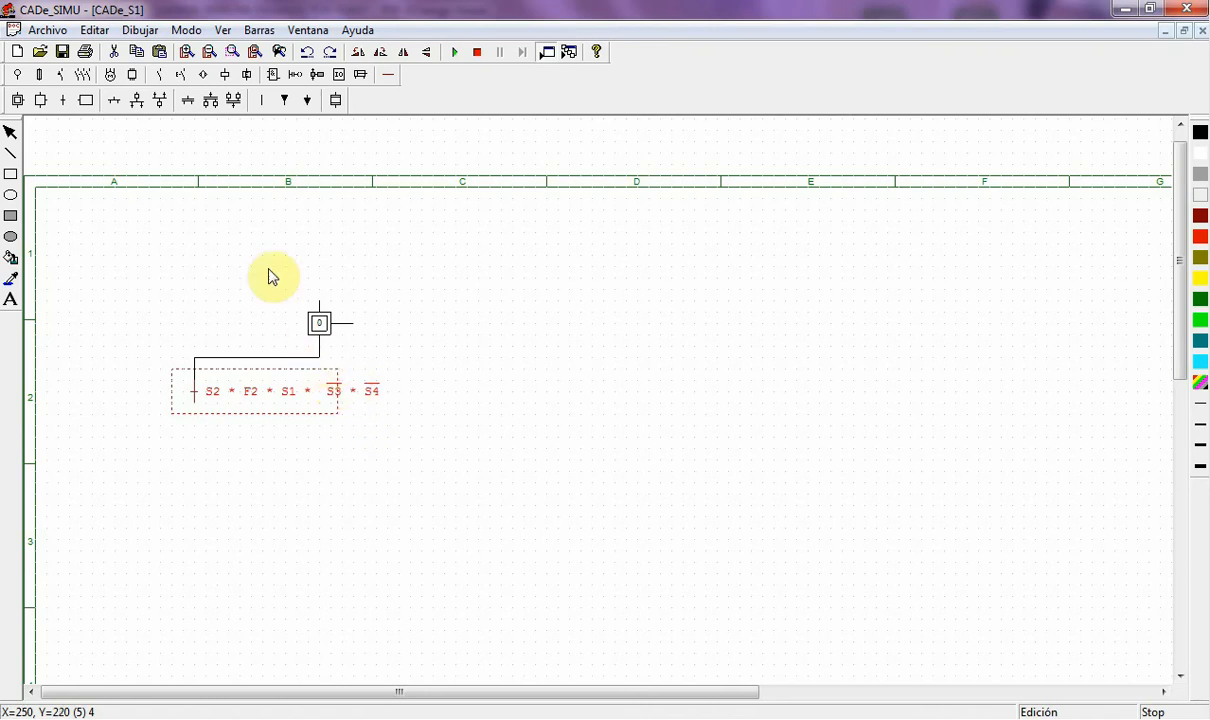
- Draw the right branch link from step 0 and place a second transition on it
left_click(114, 100)
left_click(321, 357)
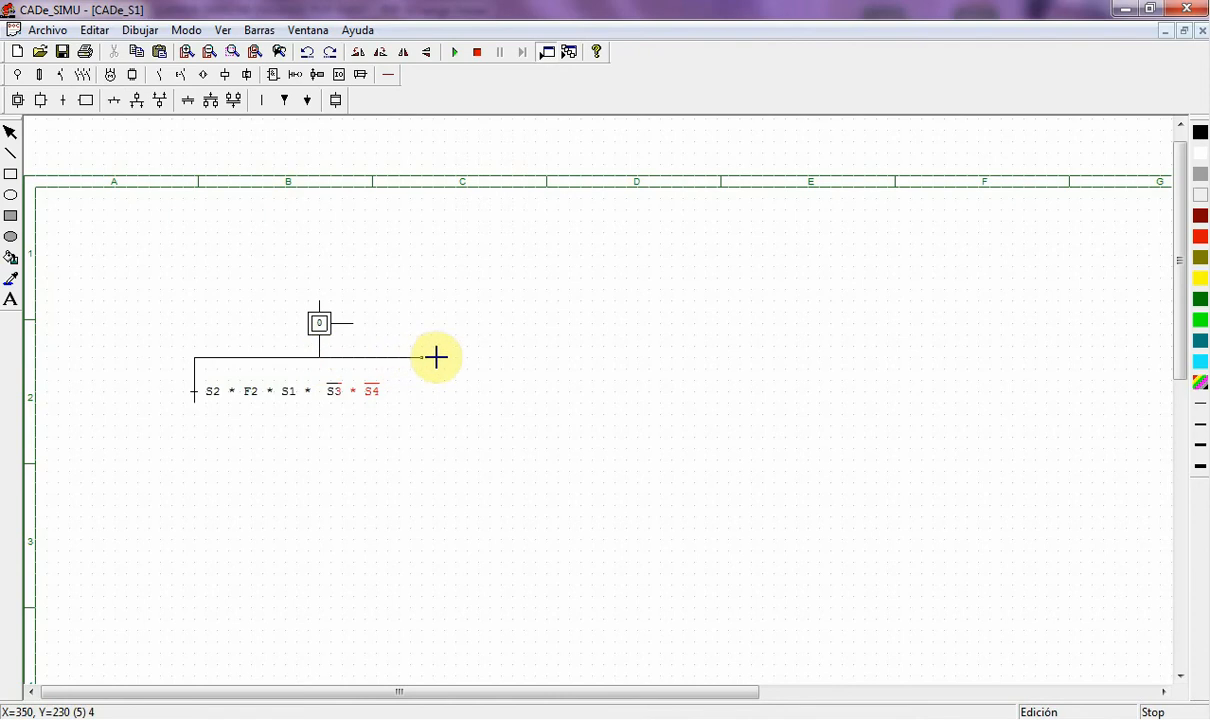
left_click(476, 355)
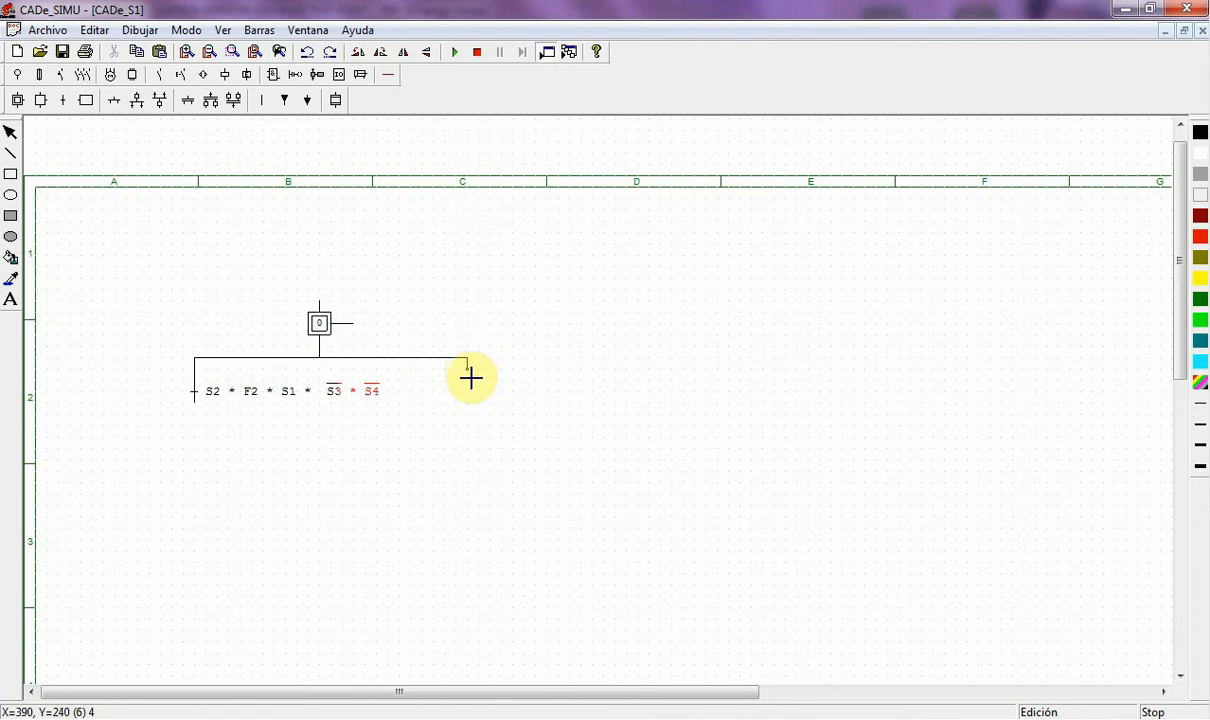
left_click(471, 380)
left_click(66, 102)
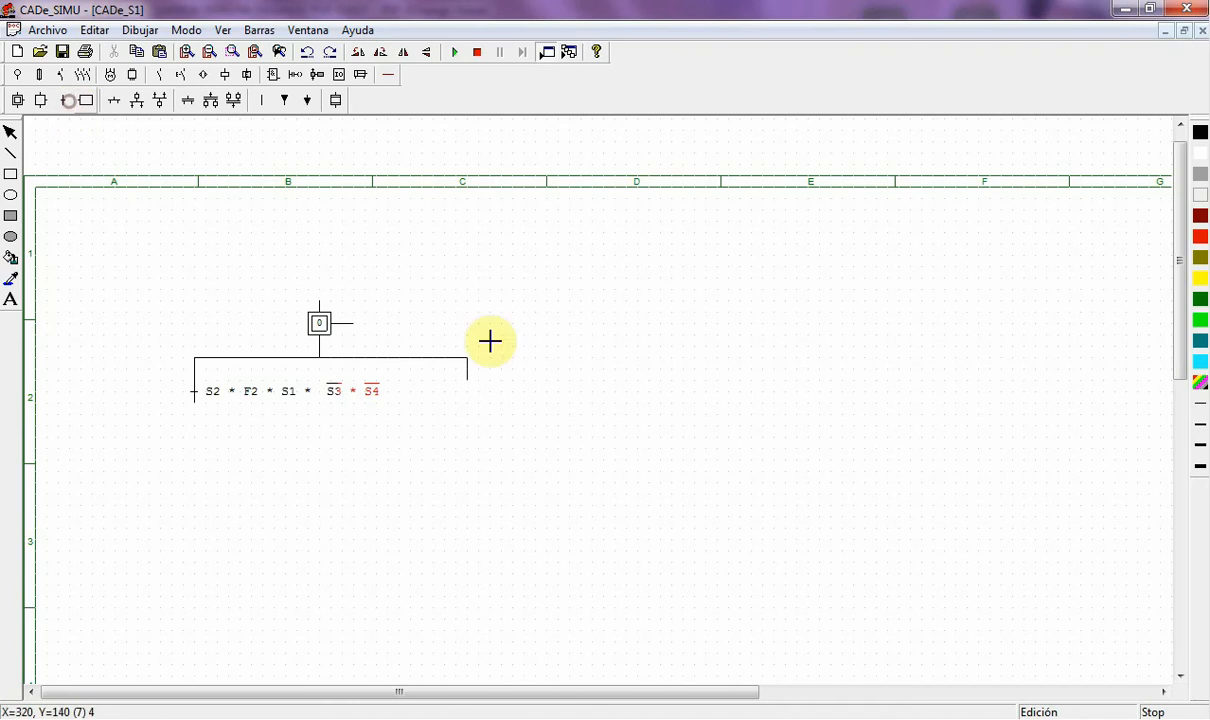
left_click(471, 393)
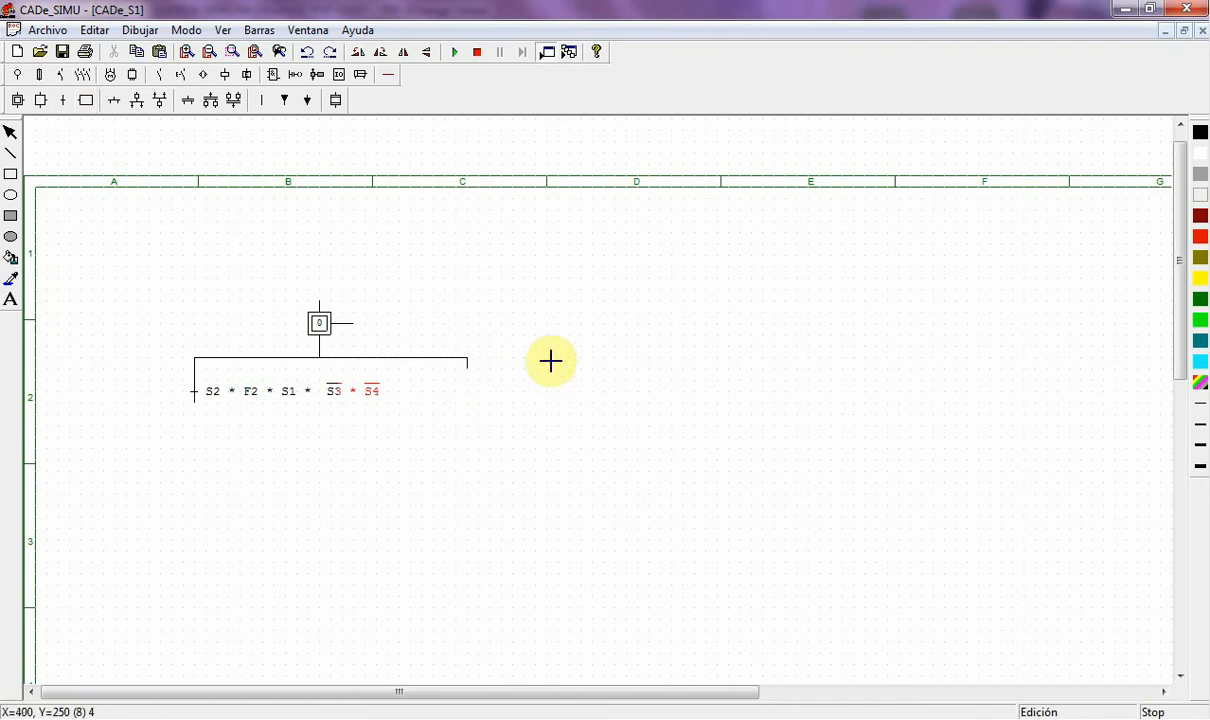
- Copy the left transition's condition S2 * F2 * S1 * /S3 * /S4
double_click(279, 398)
left_click_drag(602, 424, 483, 427)
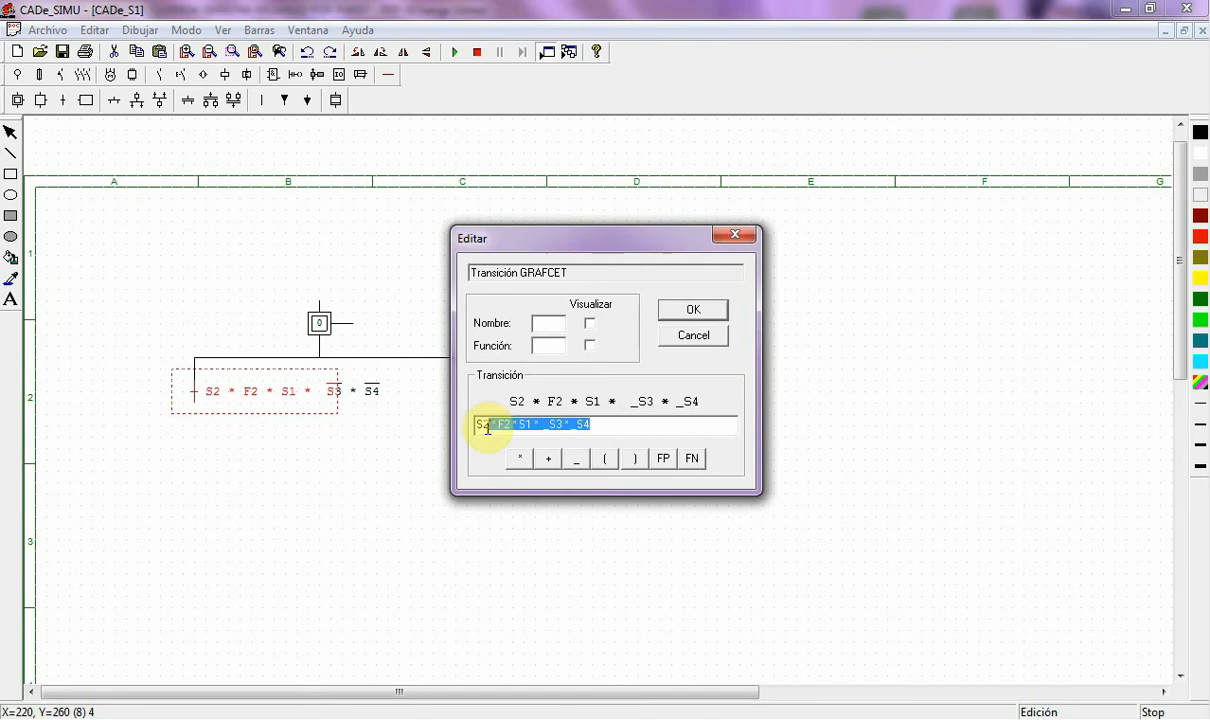
left_click_drag(616, 426, 476, 427)
key("ctrl+c")
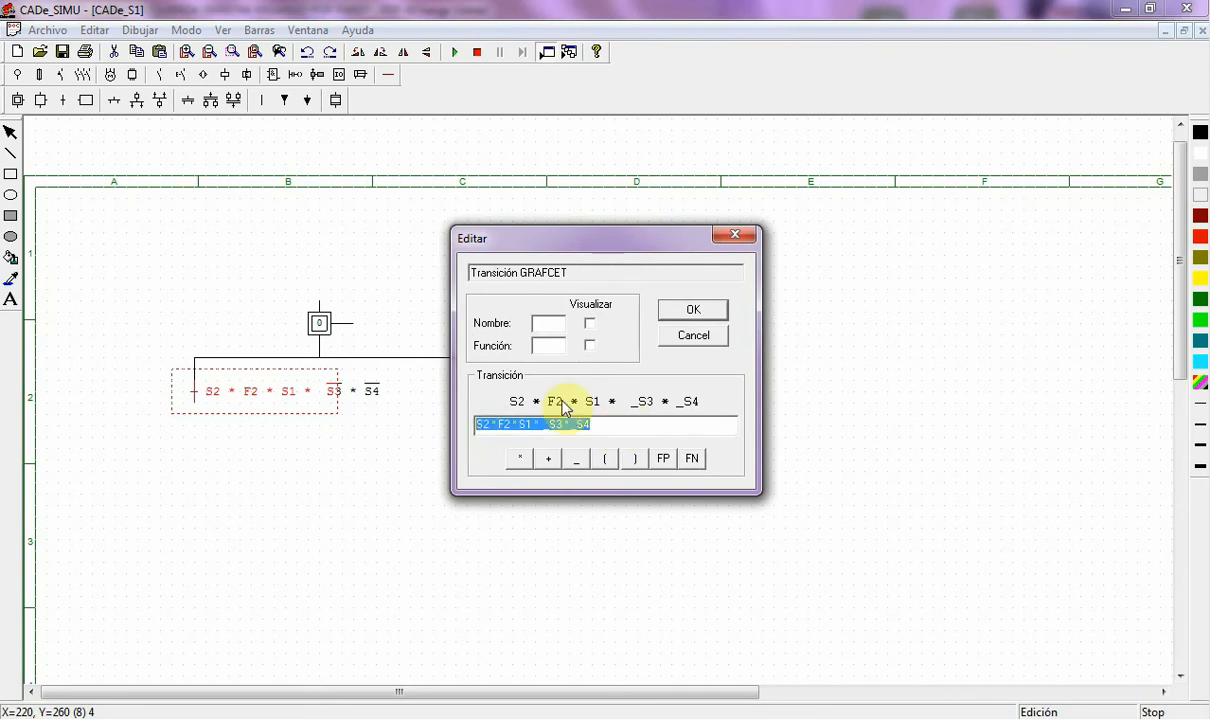
left_click(689, 316)
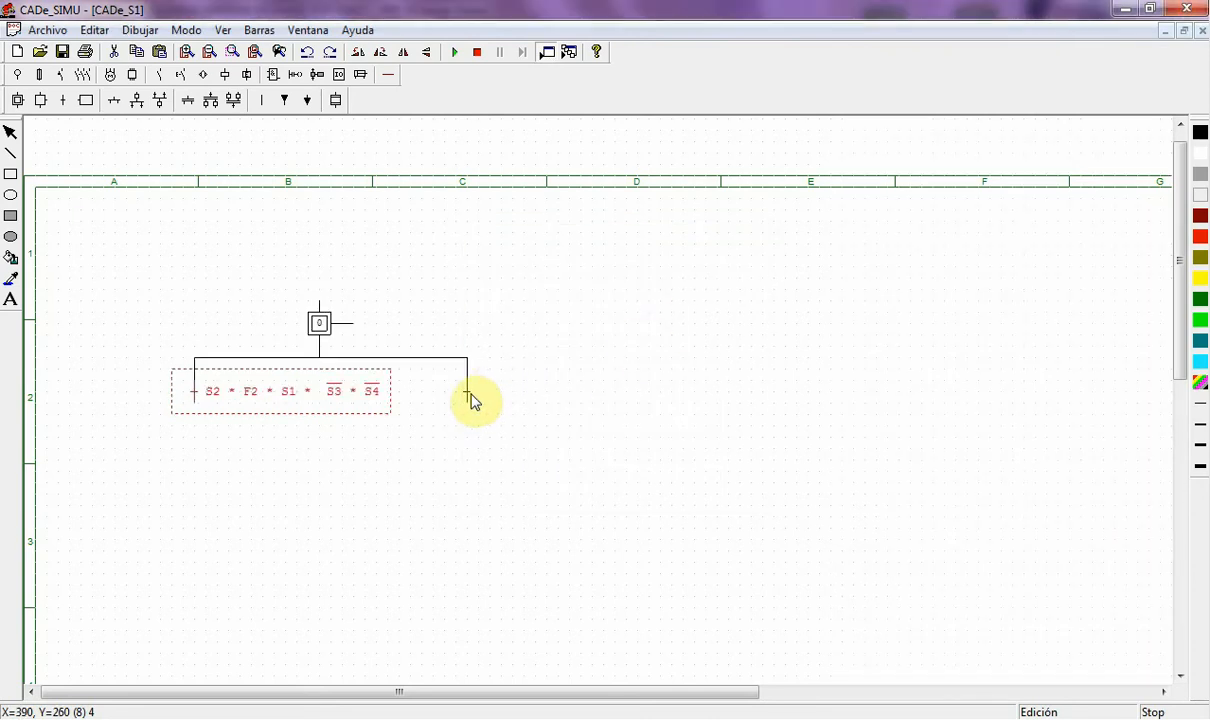
- Paste it into the right transition, swapping S2 and S3 to get S3 * F2 * S1 * /S2 * /S4
double_click(467, 398)
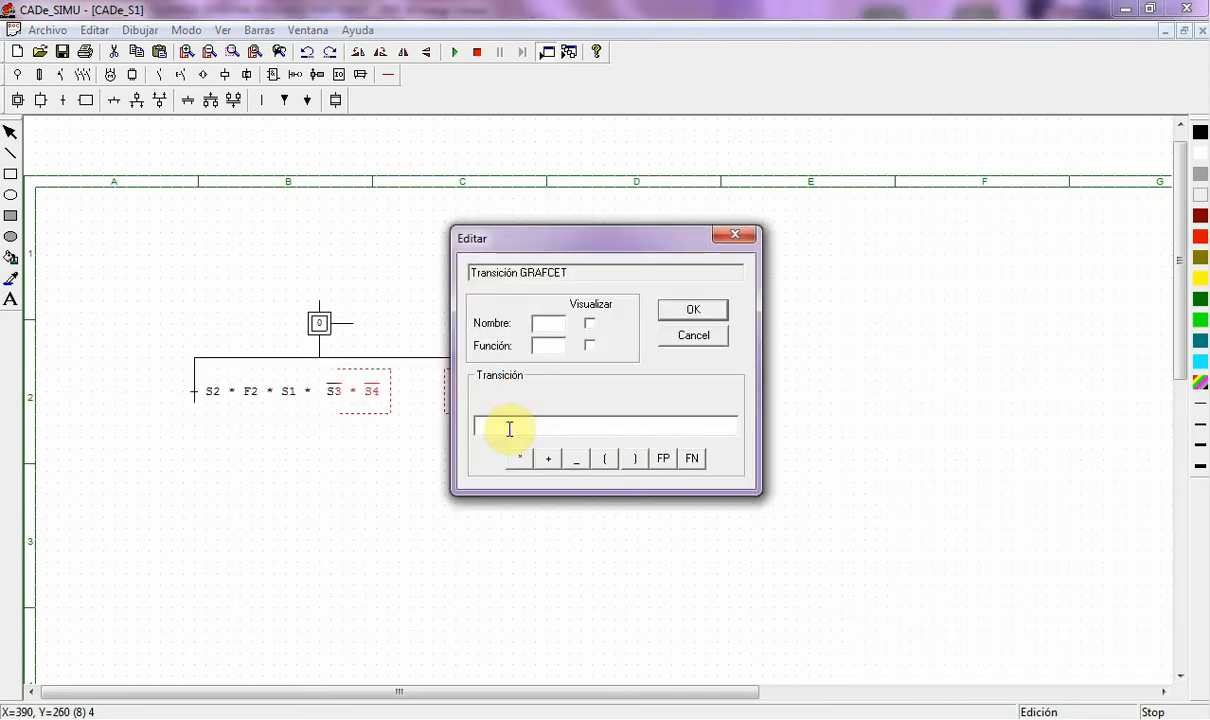
key("ctrl+v")
left_click_drag(478, 424, 492, 424)
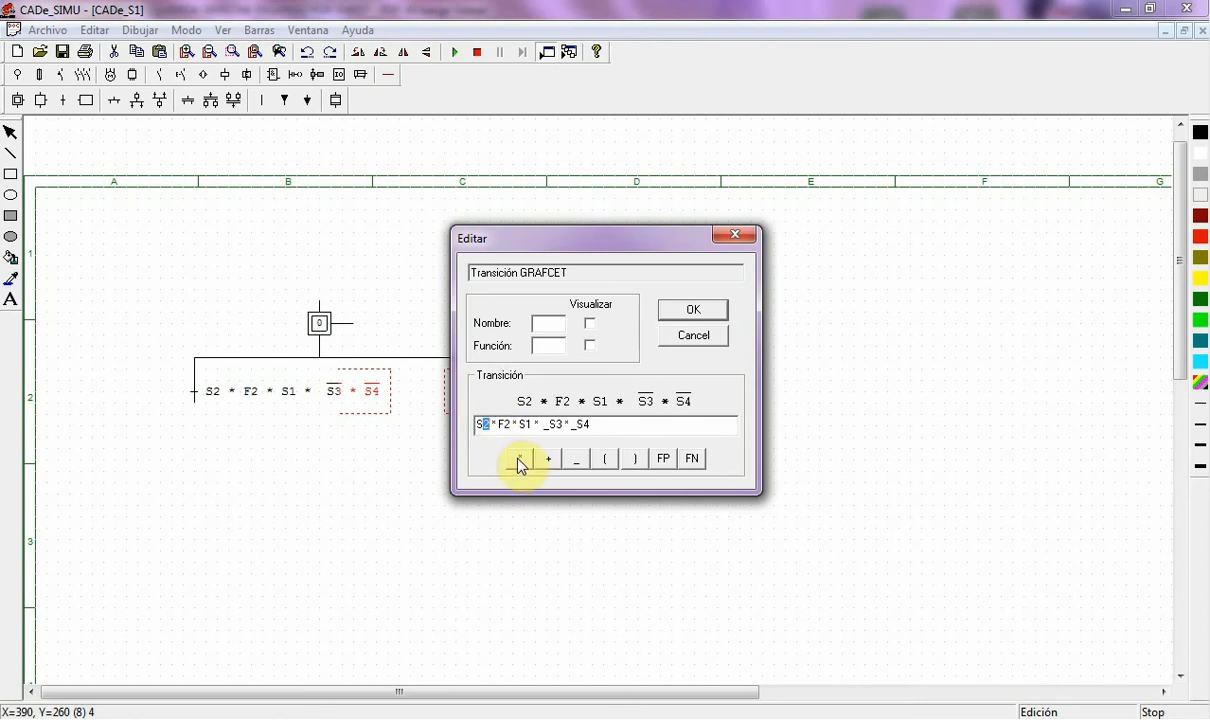
type("3")
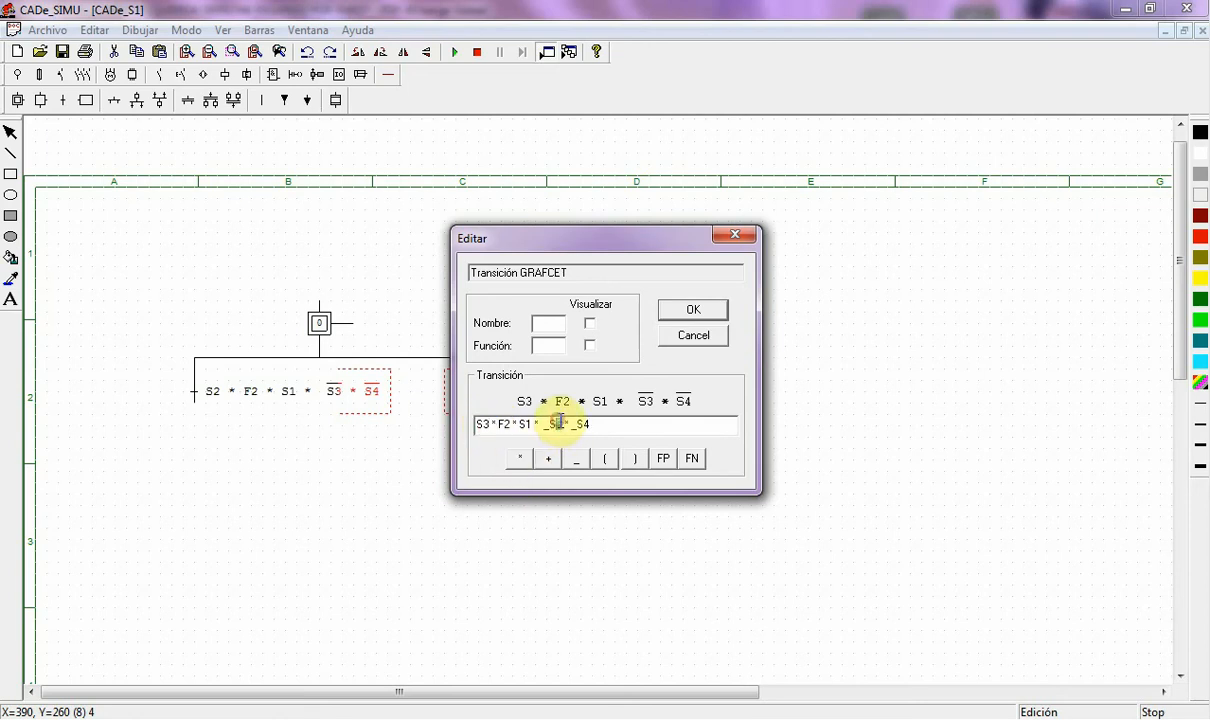
left_click_drag(556, 424, 565, 424)
type("2")
left_click(694, 312)
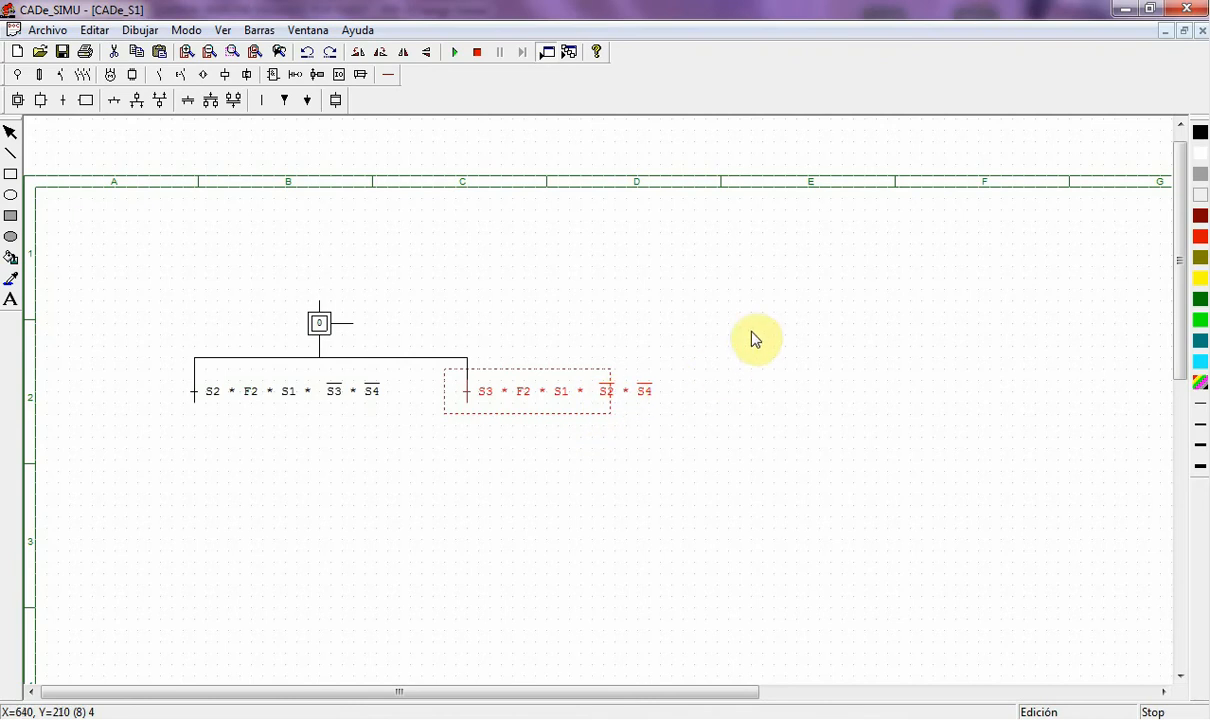
left_click(753, 330)
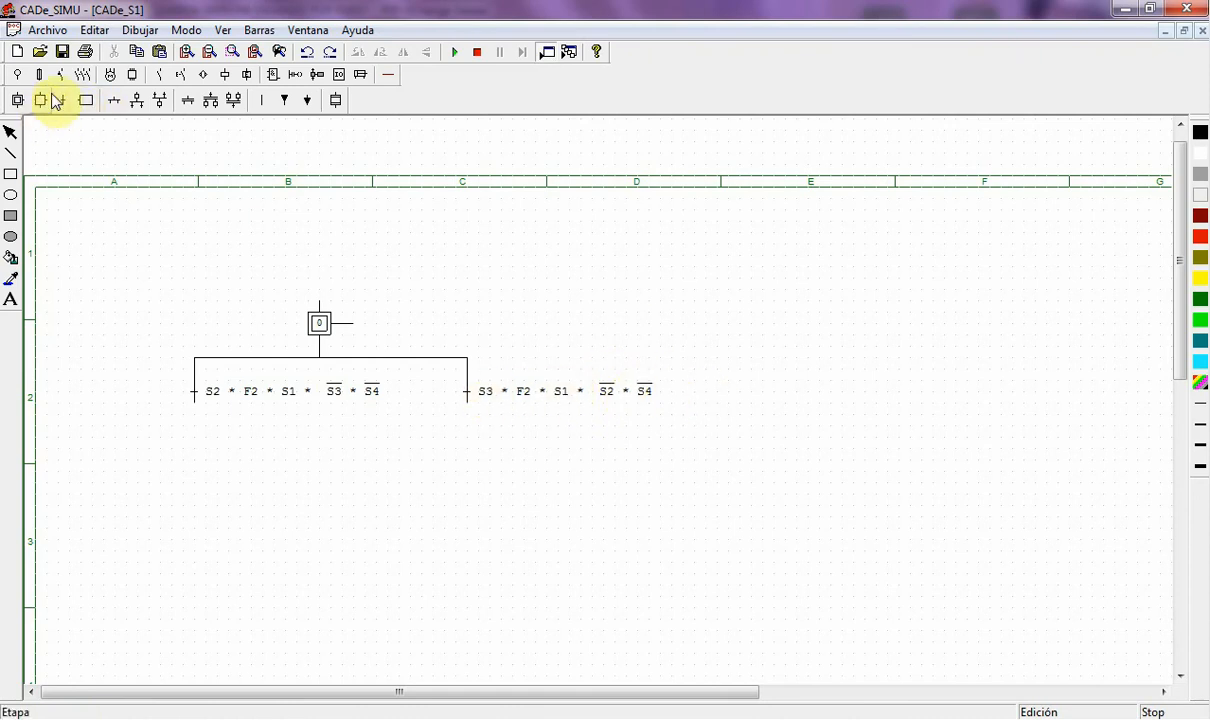
- Place a GRAFCET step under each branch transition of the divergence
left_click(57, 101)
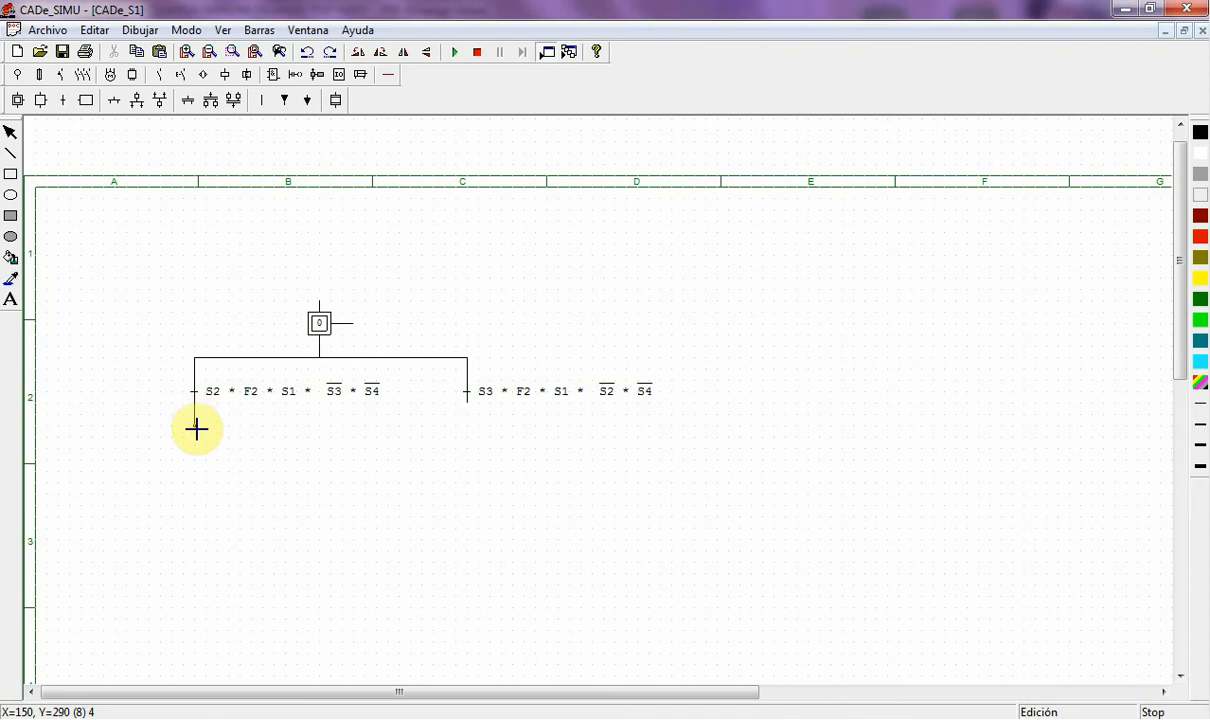
left_click(196, 429)
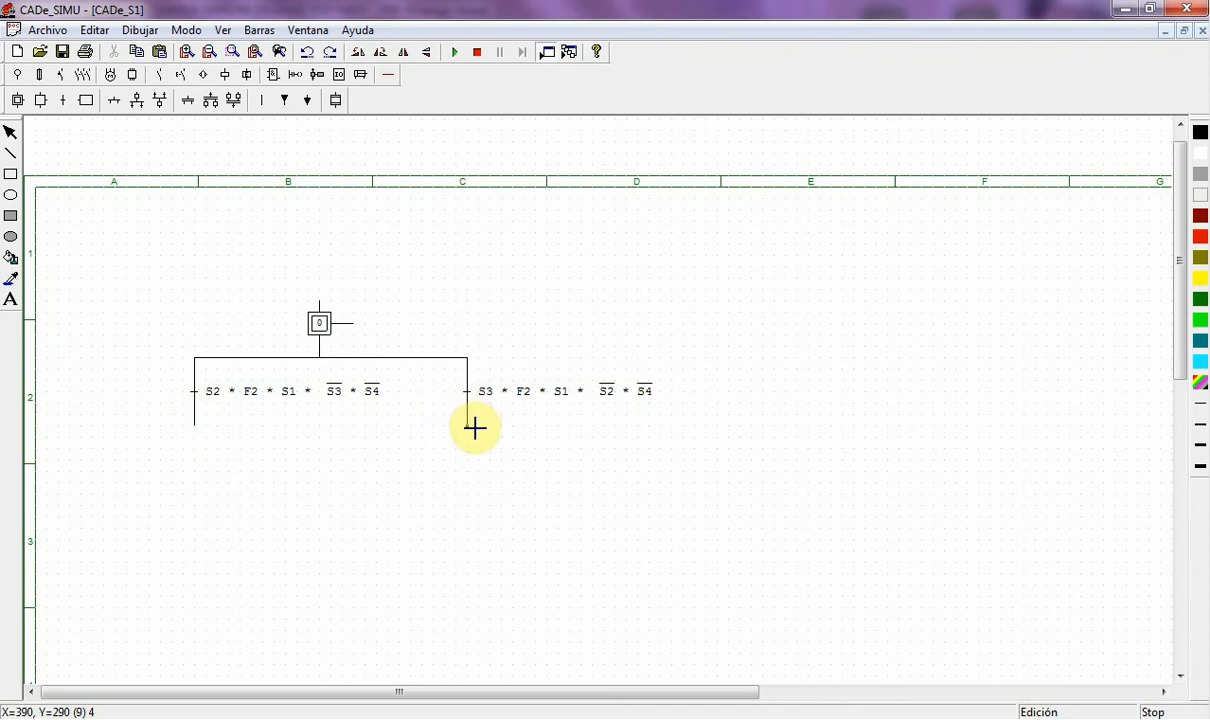
left_click(46, 103)
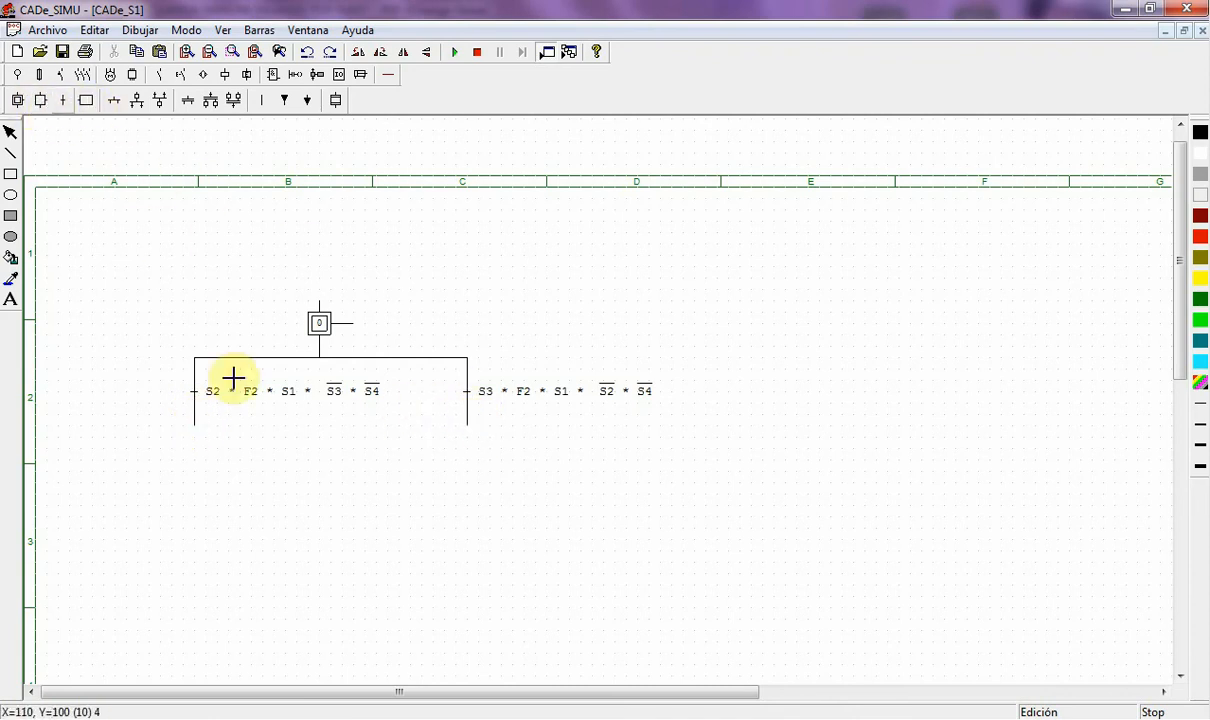
left_click(197, 436)
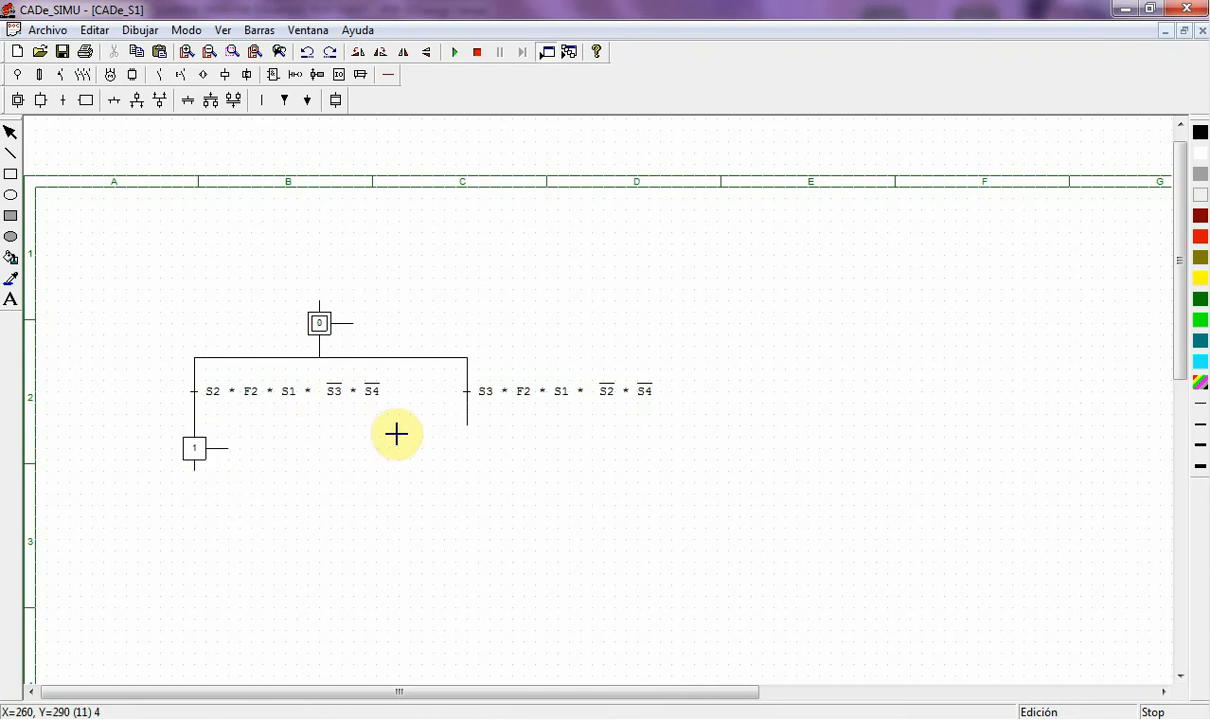
left_click(468, 430)
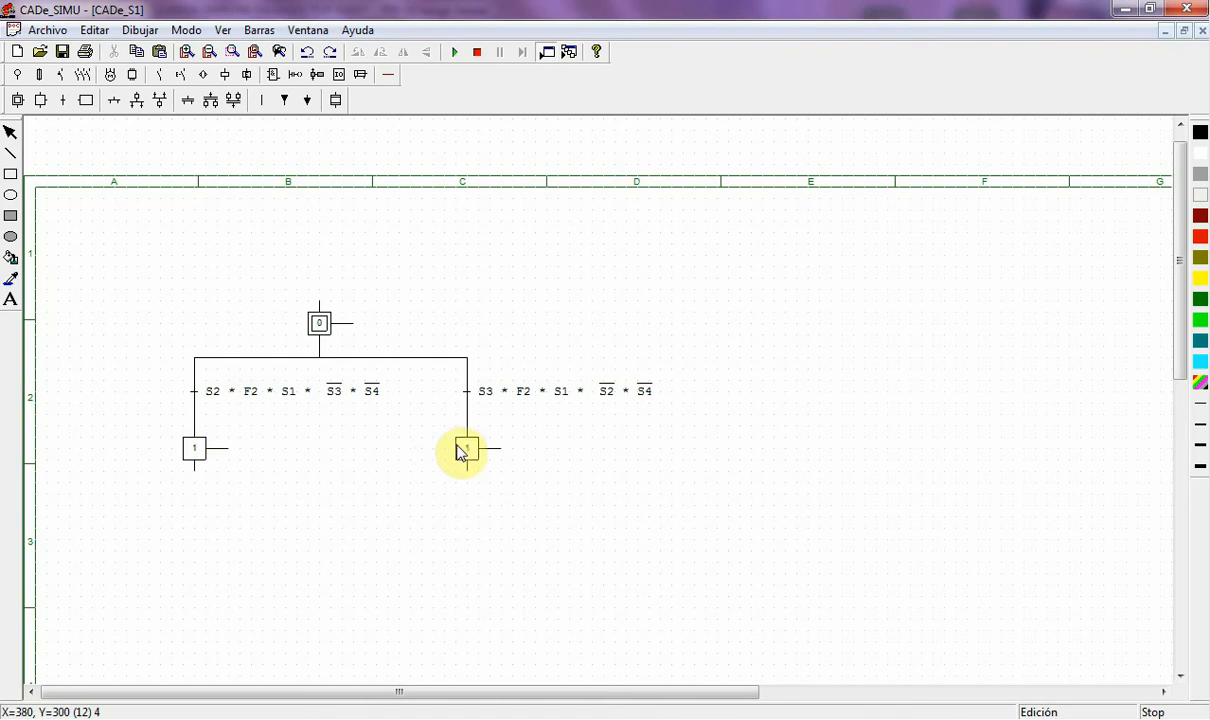
- Renumber the right-hand step from 1 to 2
double_click(467, 456)
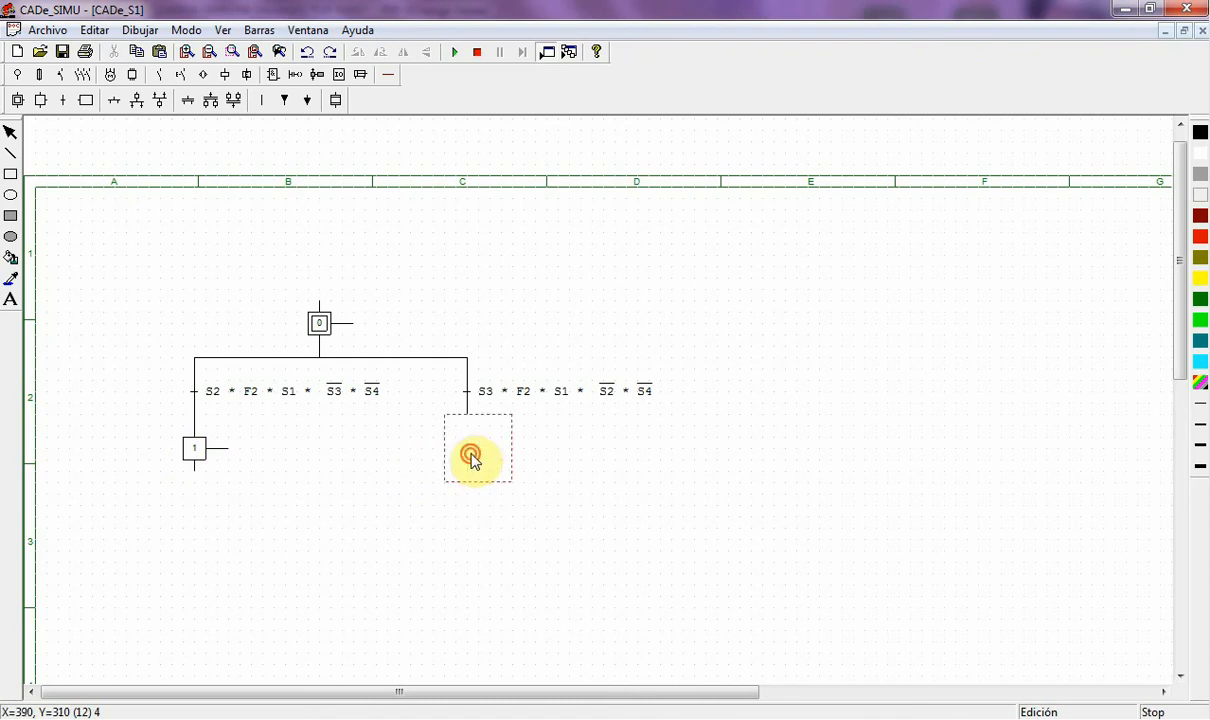
left_click_drag(586, 289, 535, 287)
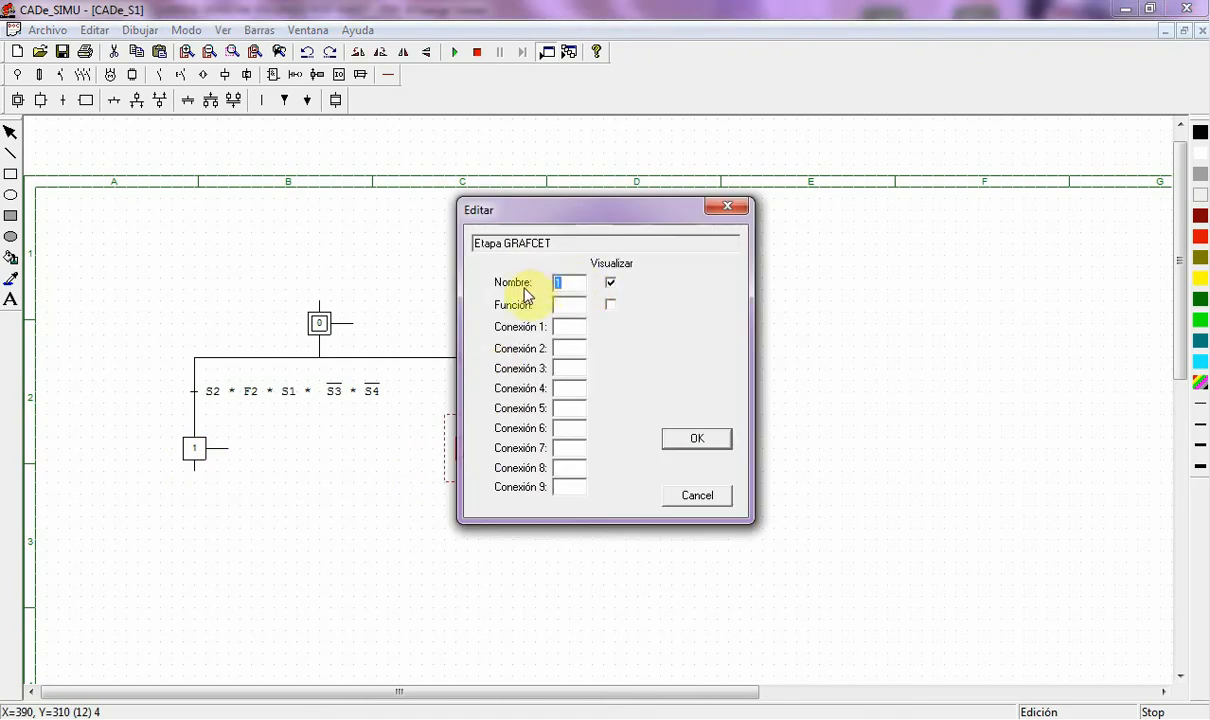
type("2")
left_click(702, 439)
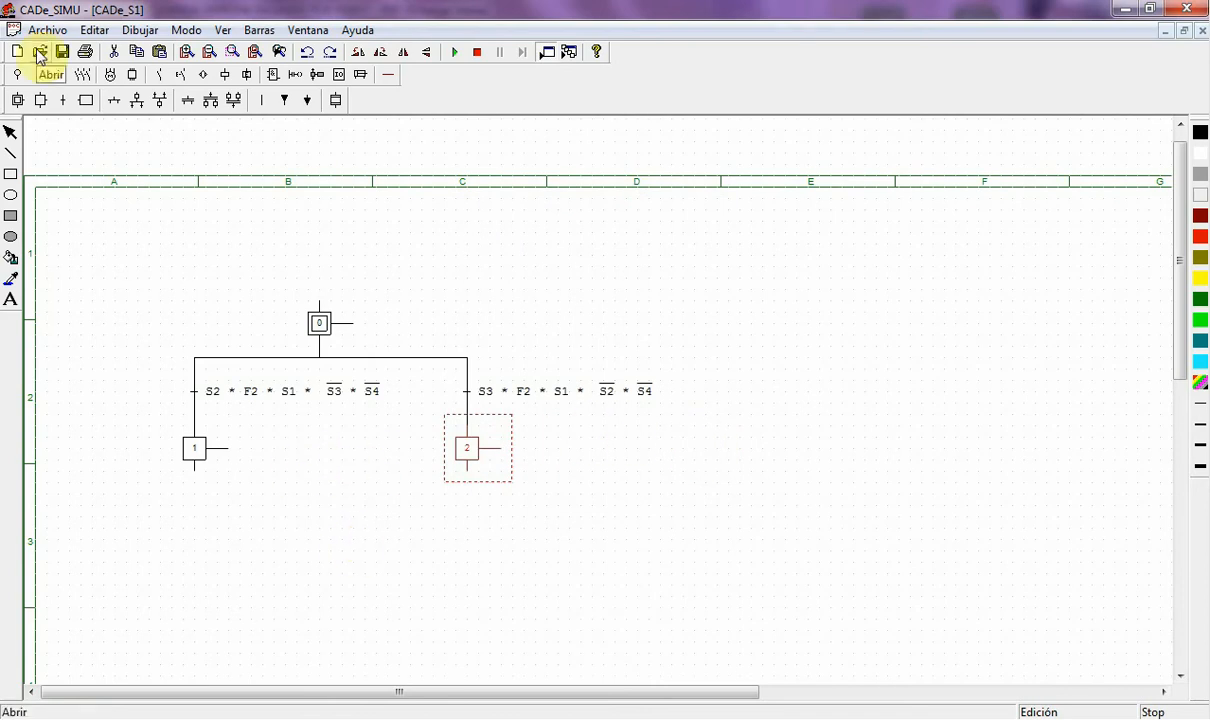
- Place two action boxes beside each of steps 1 and 2, then edit step 1's first action
left_click(86, 102)
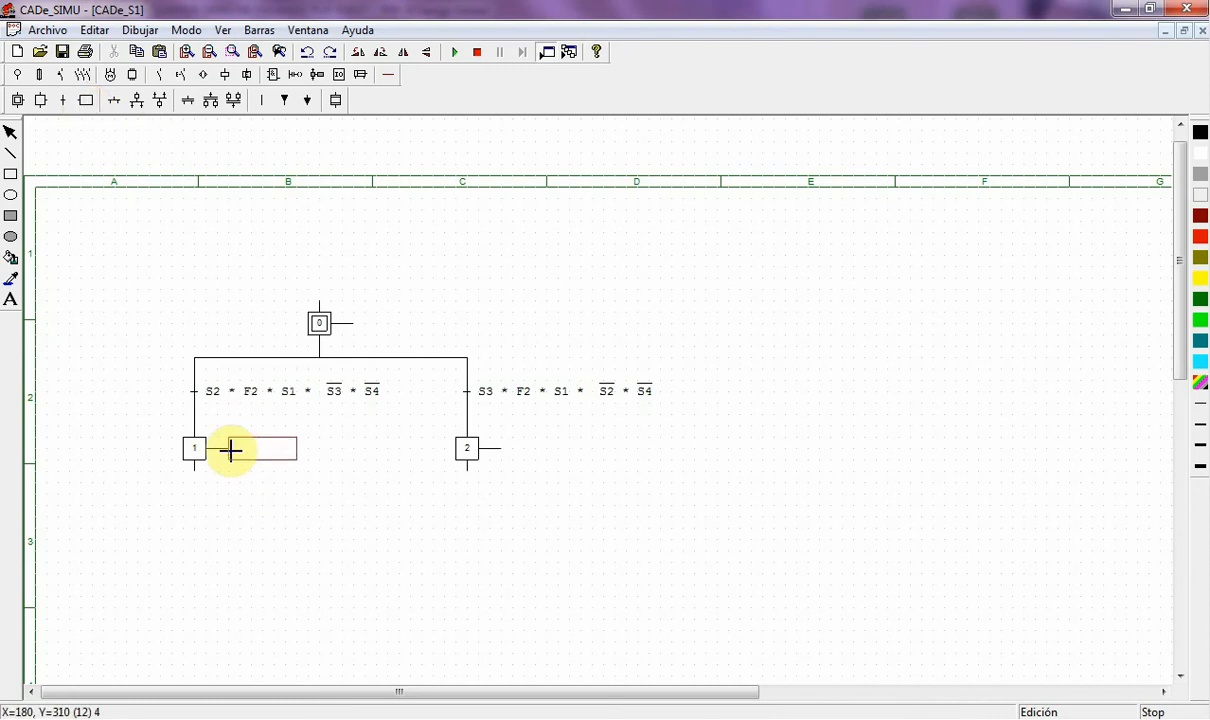
left_click(231, 451)
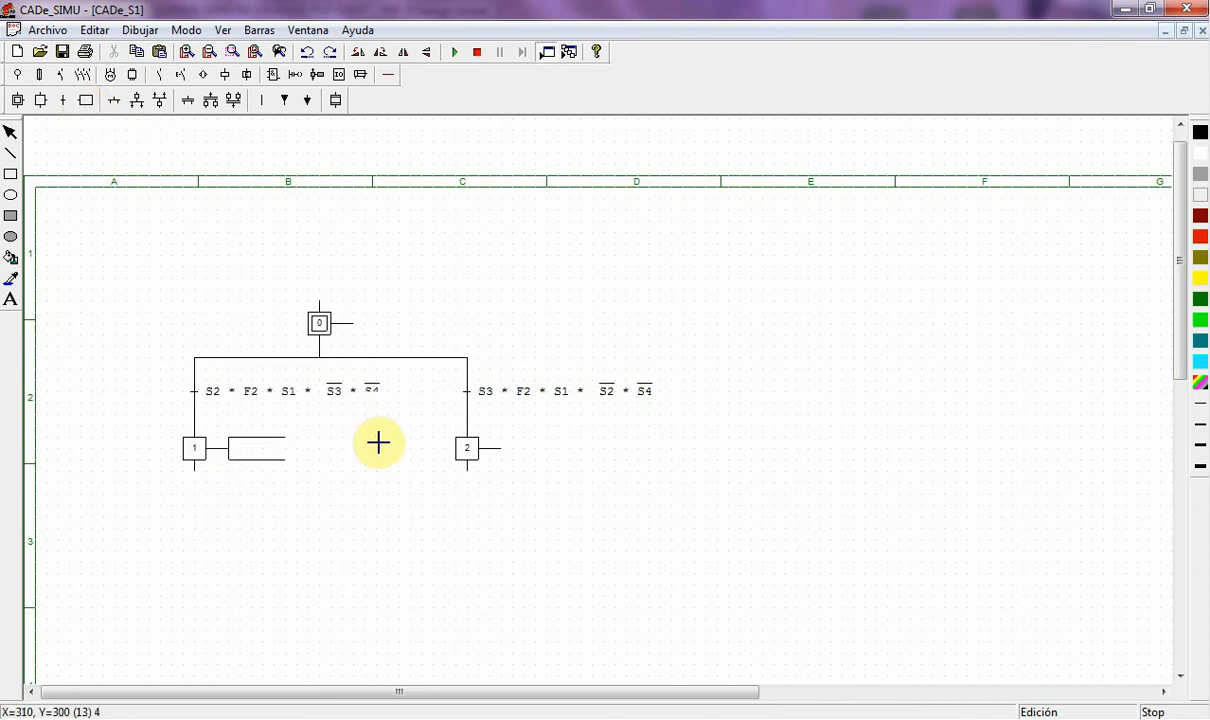
left_click(504, 453)
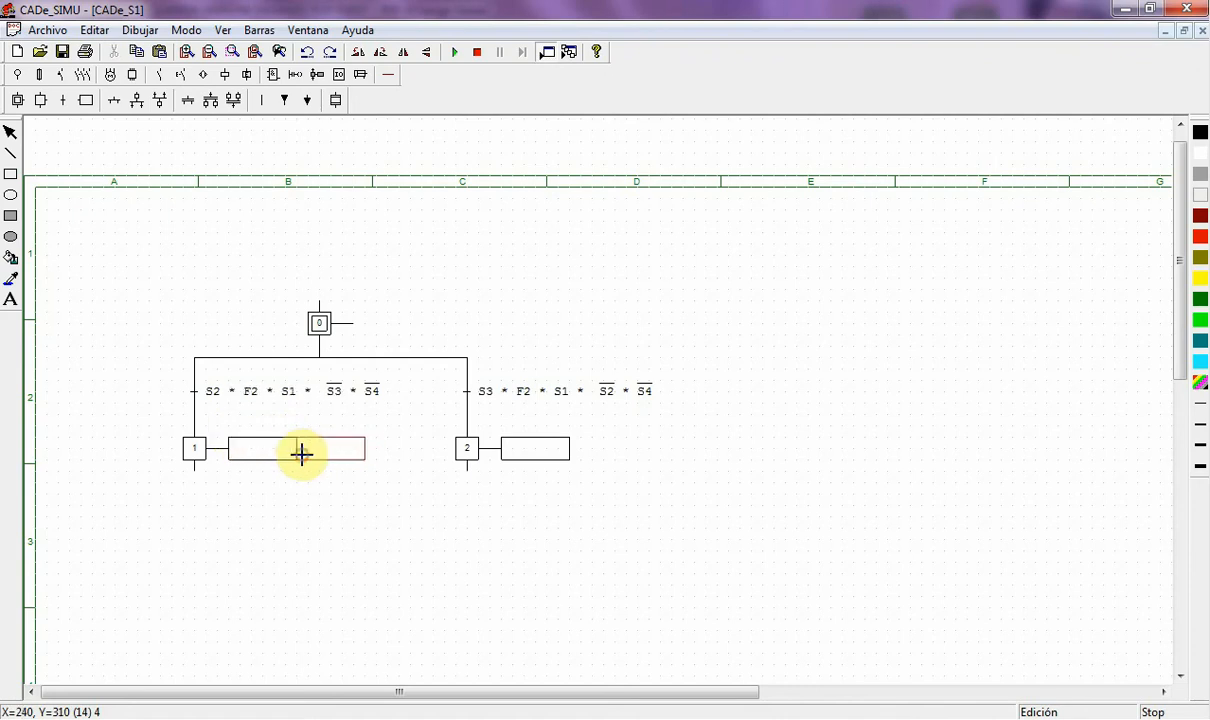
left_click(301, 453)
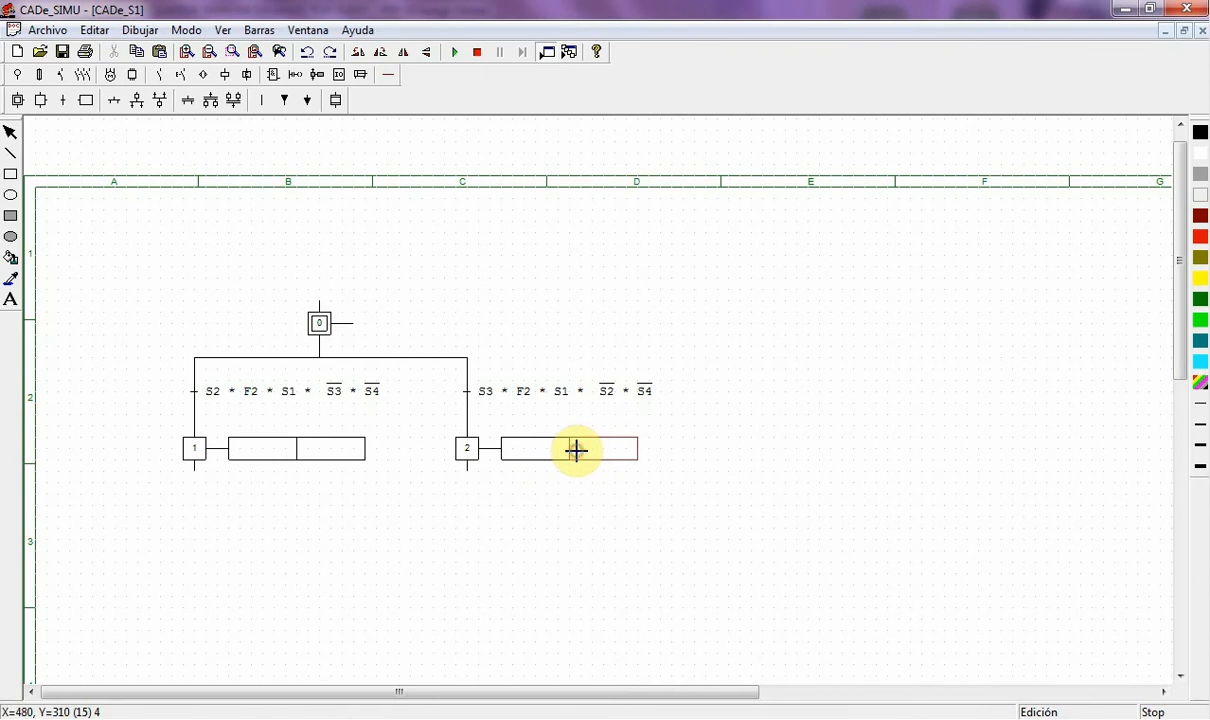
left_click(576, 451)
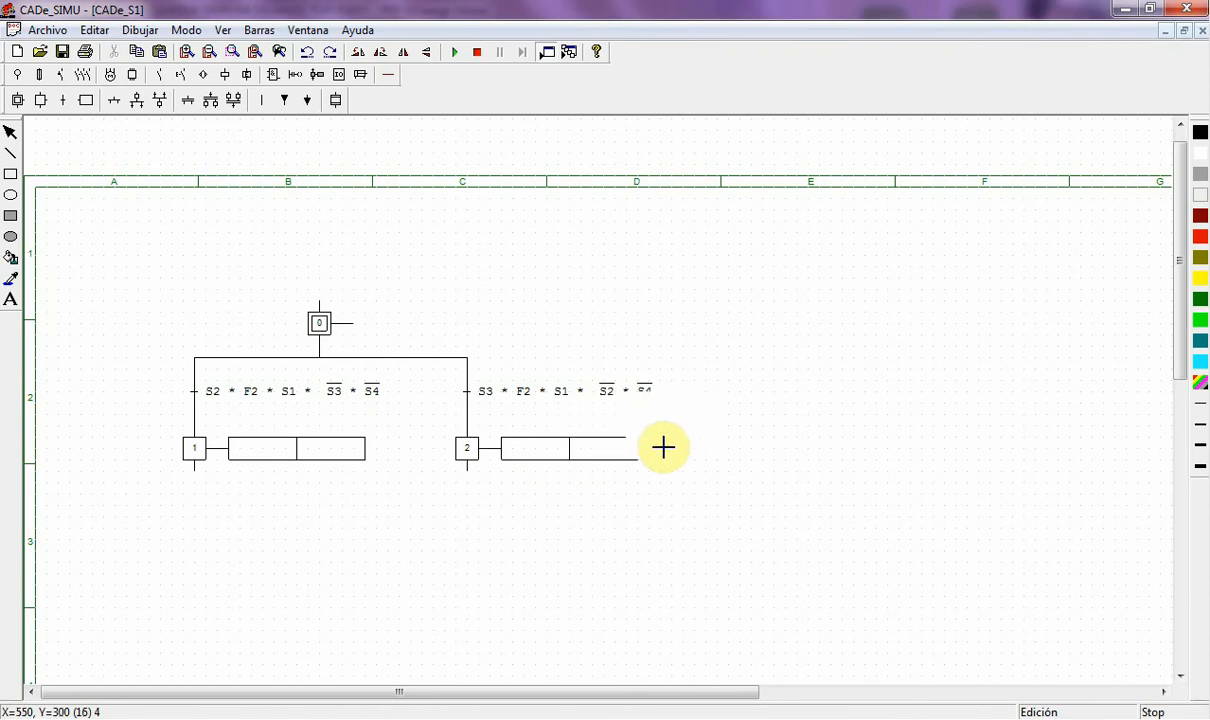
right_click(302, 493)
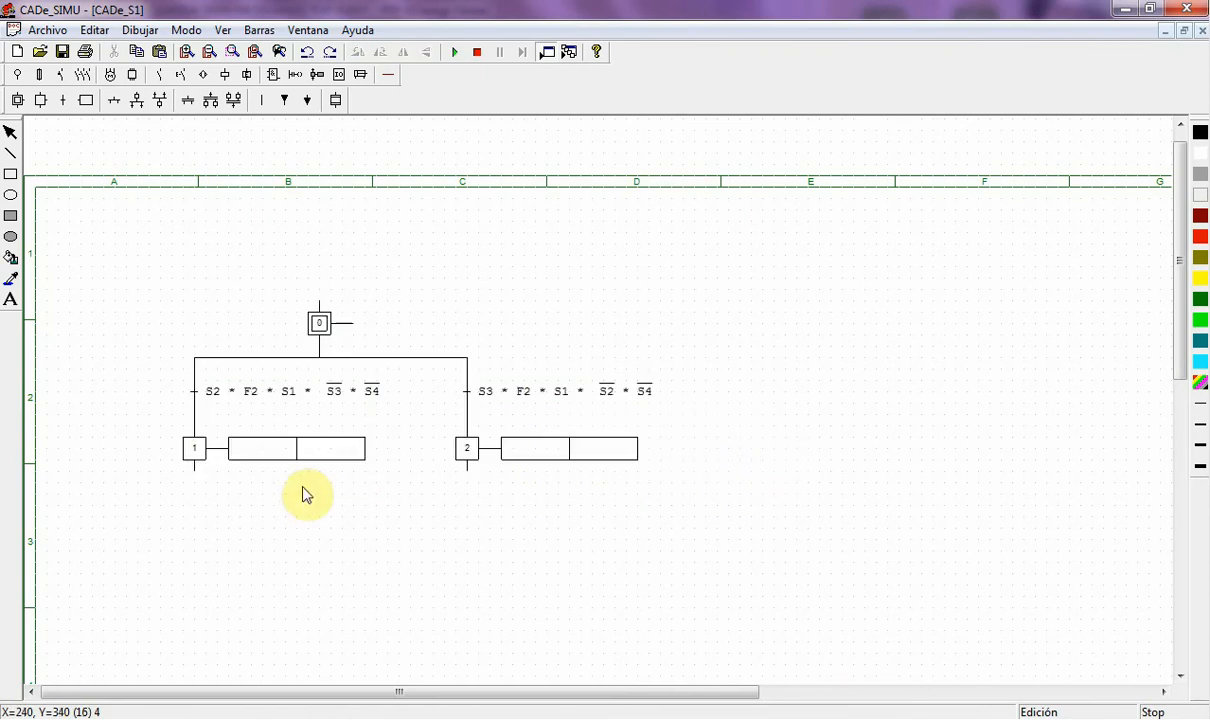
double_click(257, 457)
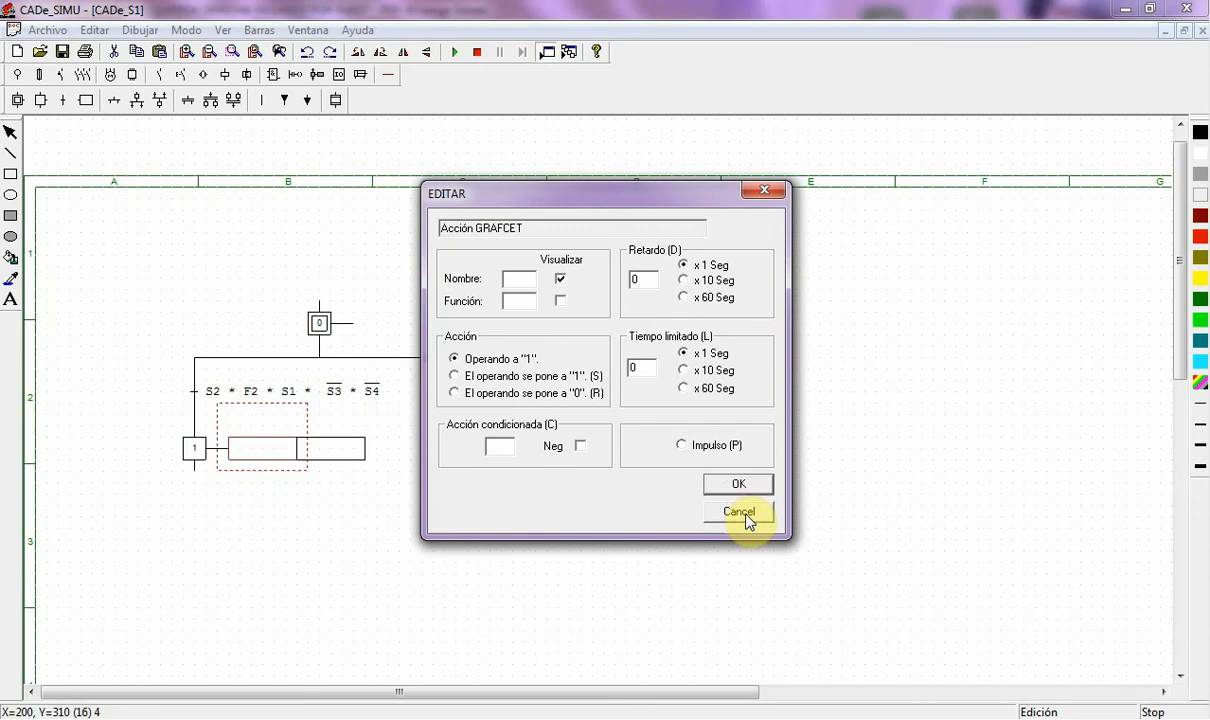
- Name step 1's first action KM1
left_click(742, 485)
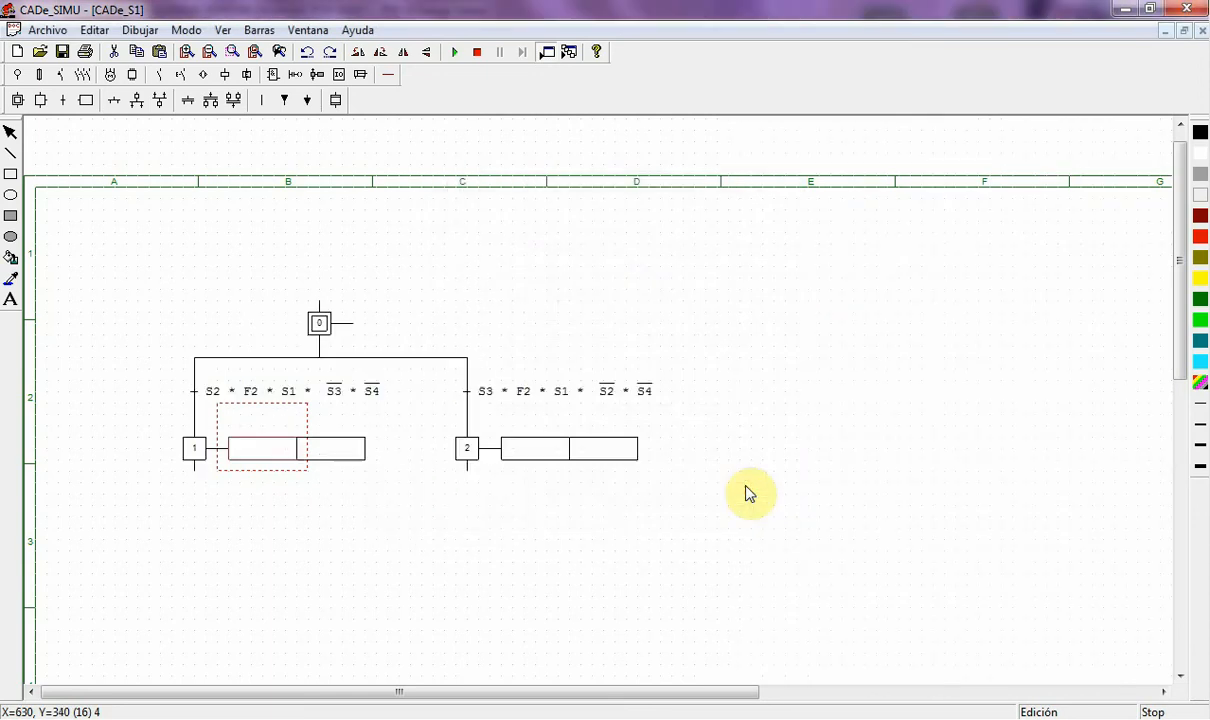
double_click(250, 455)
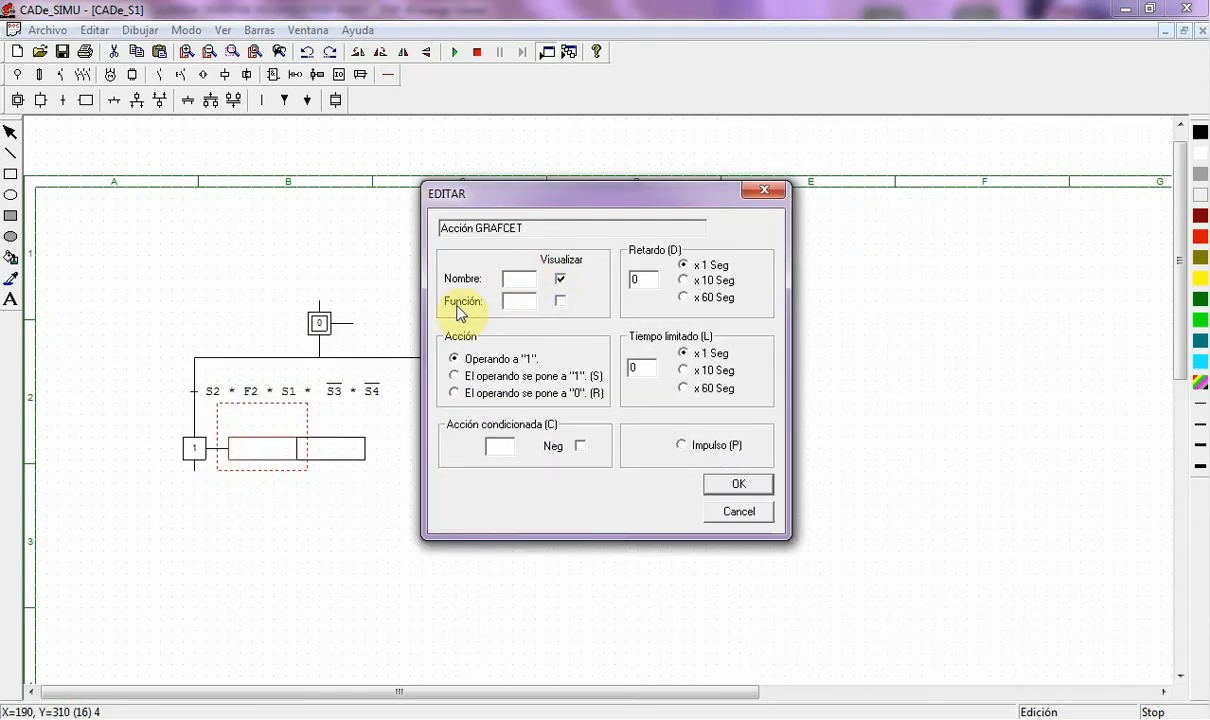
type("km1")
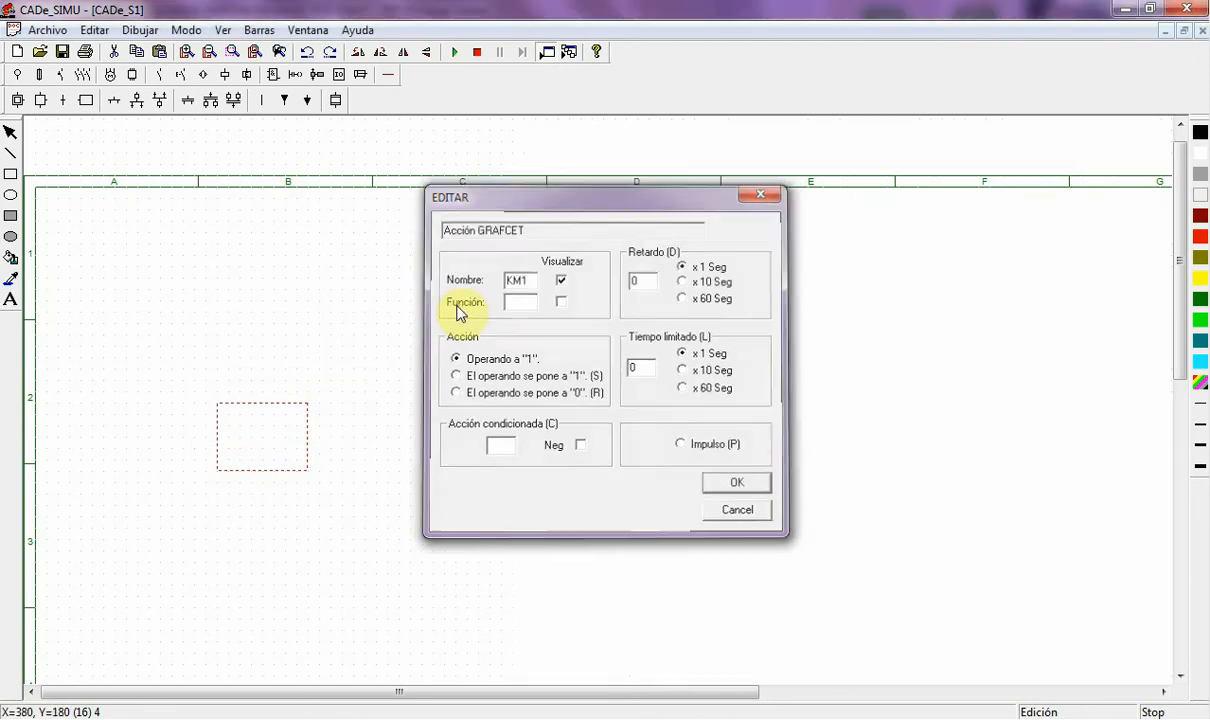
key("Return")
left_click(182, 520)
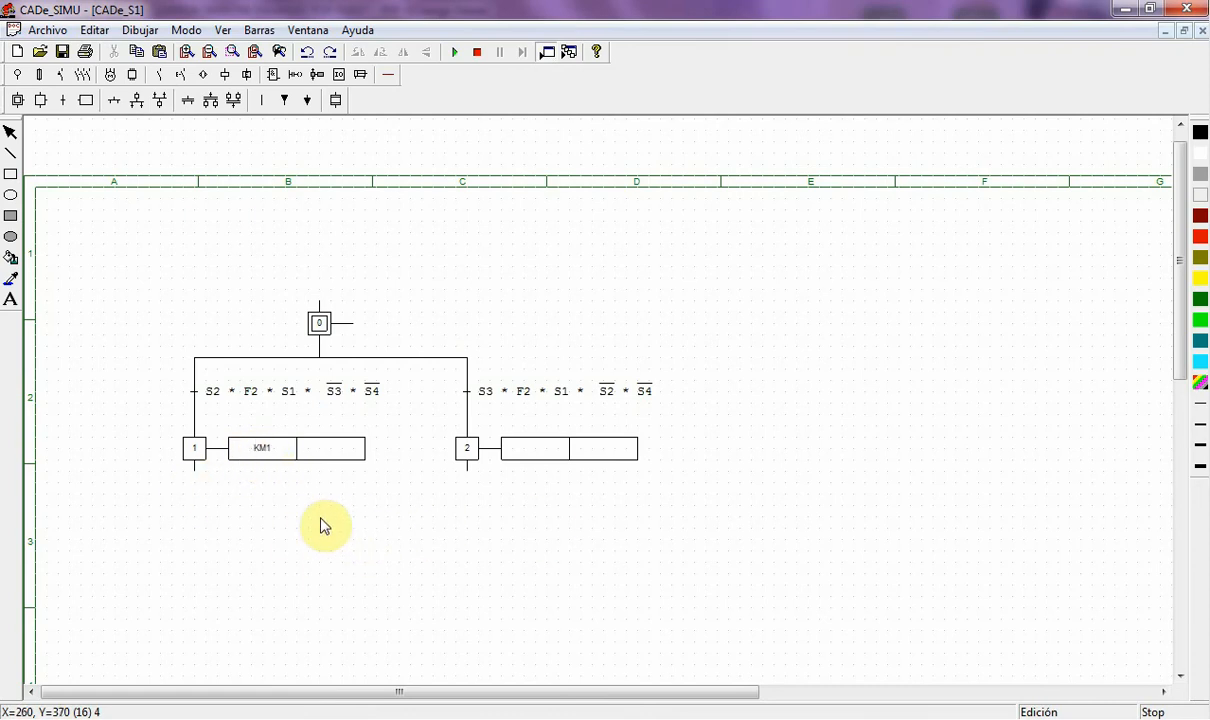
double_click(255, 452)
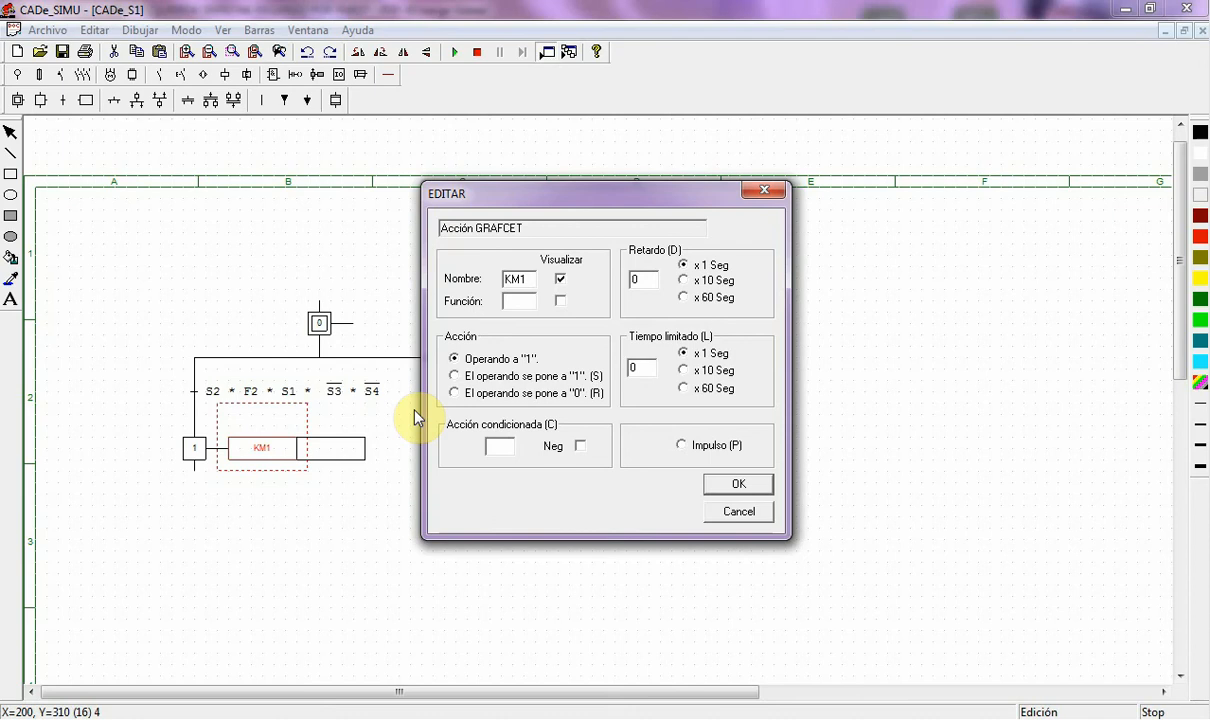
left_click(740, 486)
- Name step 1's second action H3
double_click(341, 453)
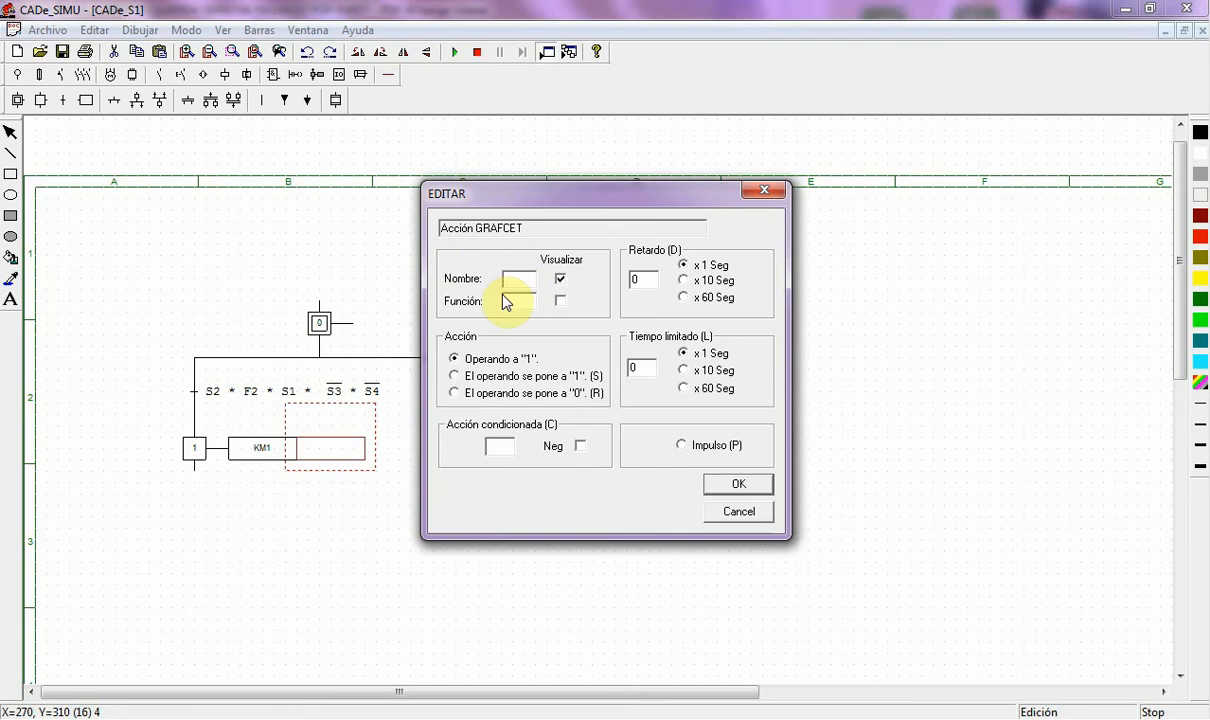
type("H3")
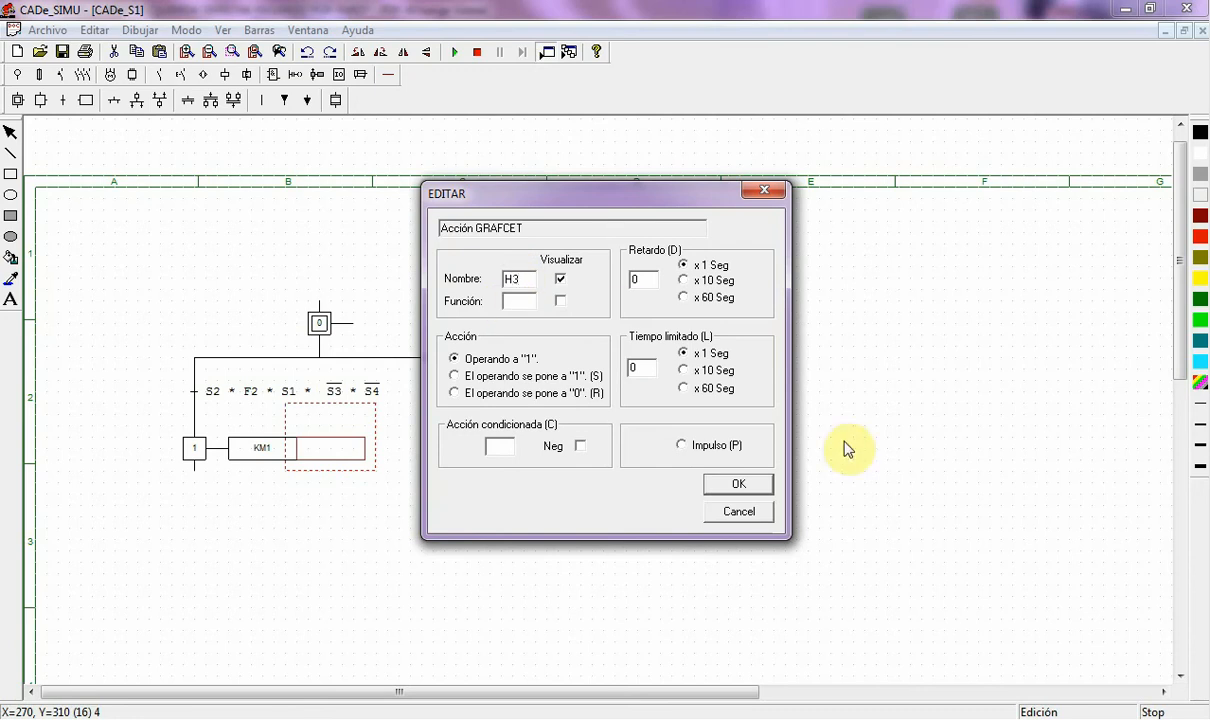
left_click(641, 280)
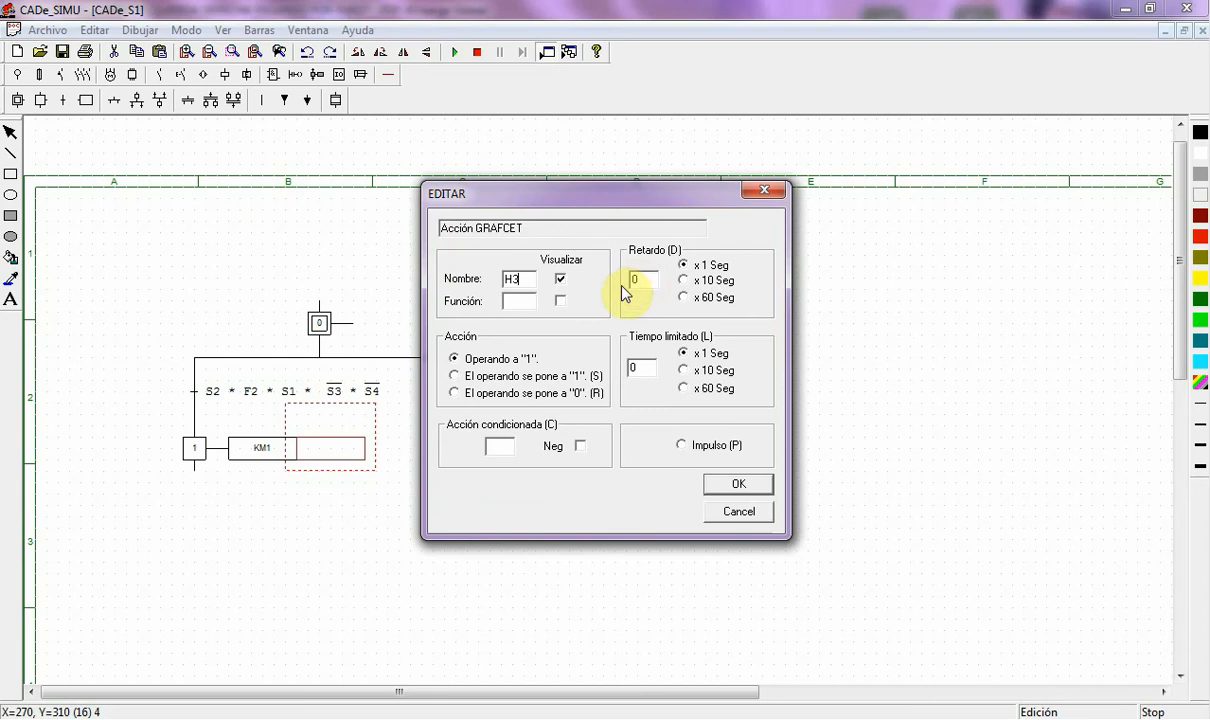
left_click(740, 488)
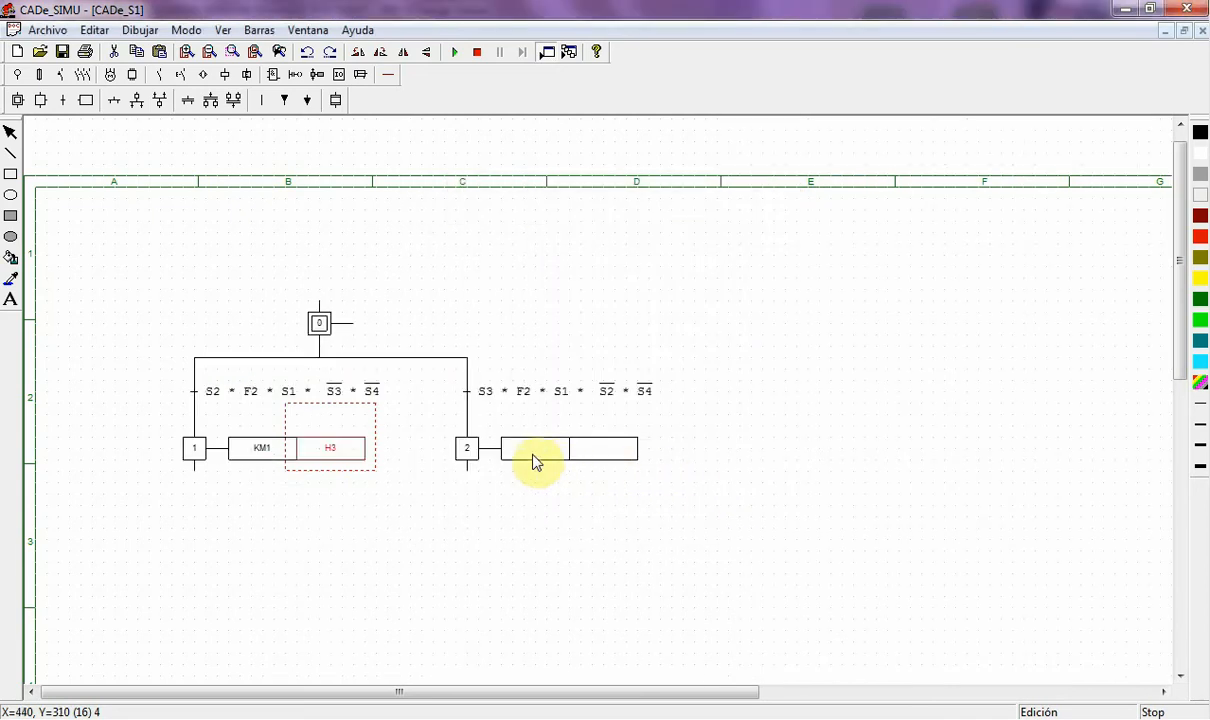
double_click(535, 449)
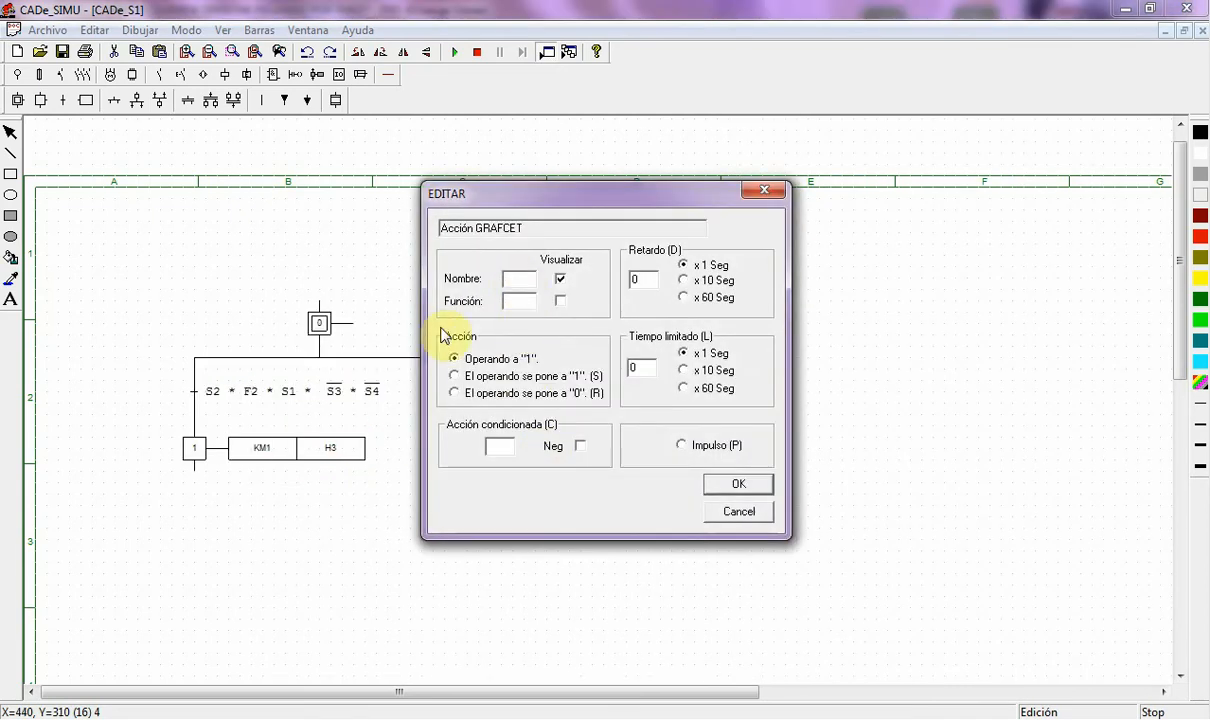
- Enter KMD for step 2's first action and H4 for its second action
type("KMD")
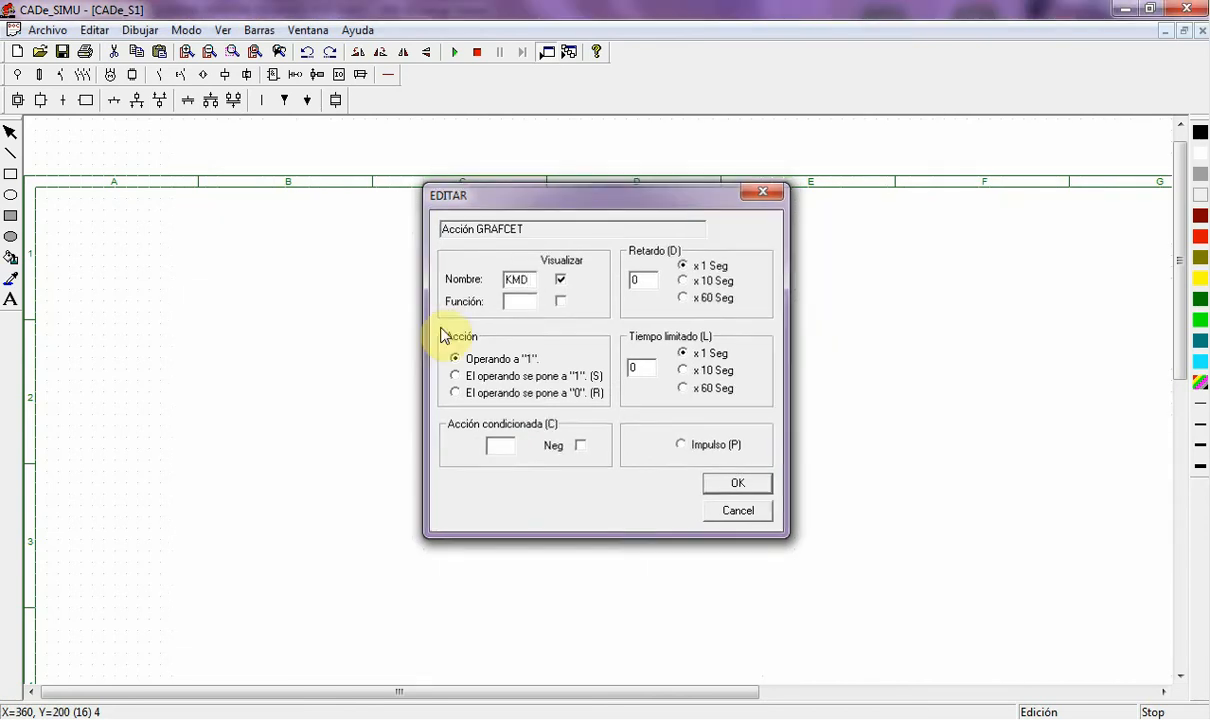
key("Return")
left_click(616, 453)
double_click(613, 453)
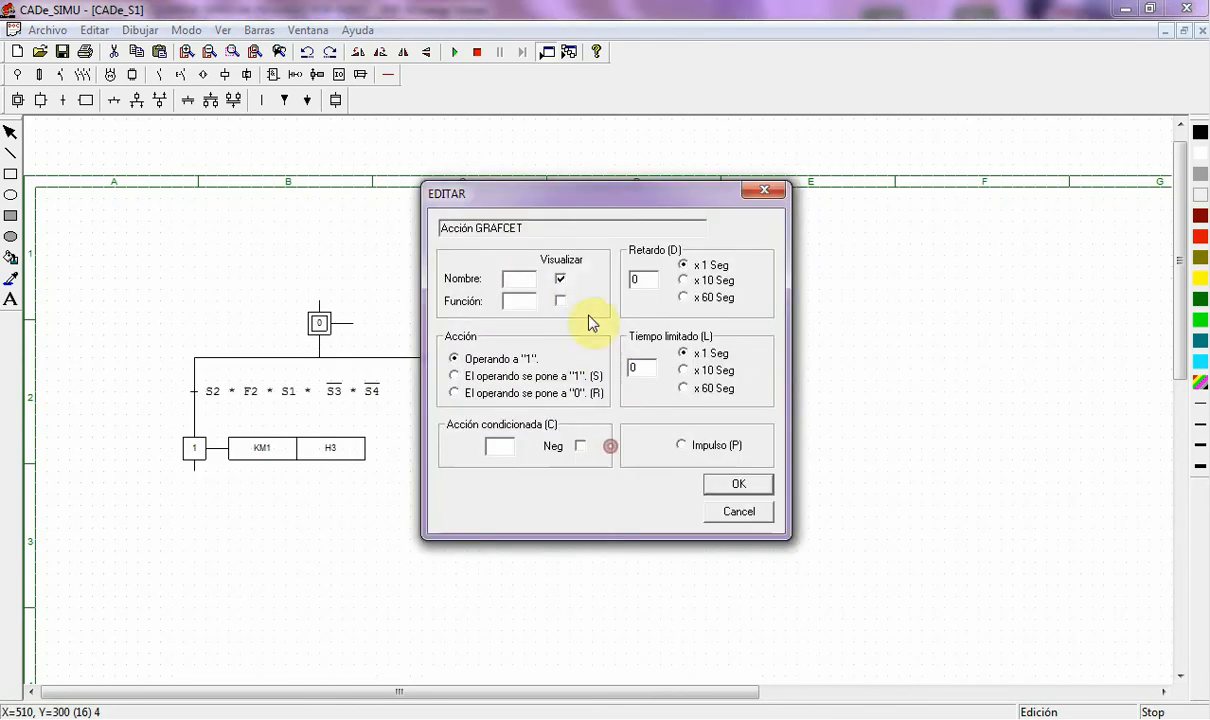
type("H4")
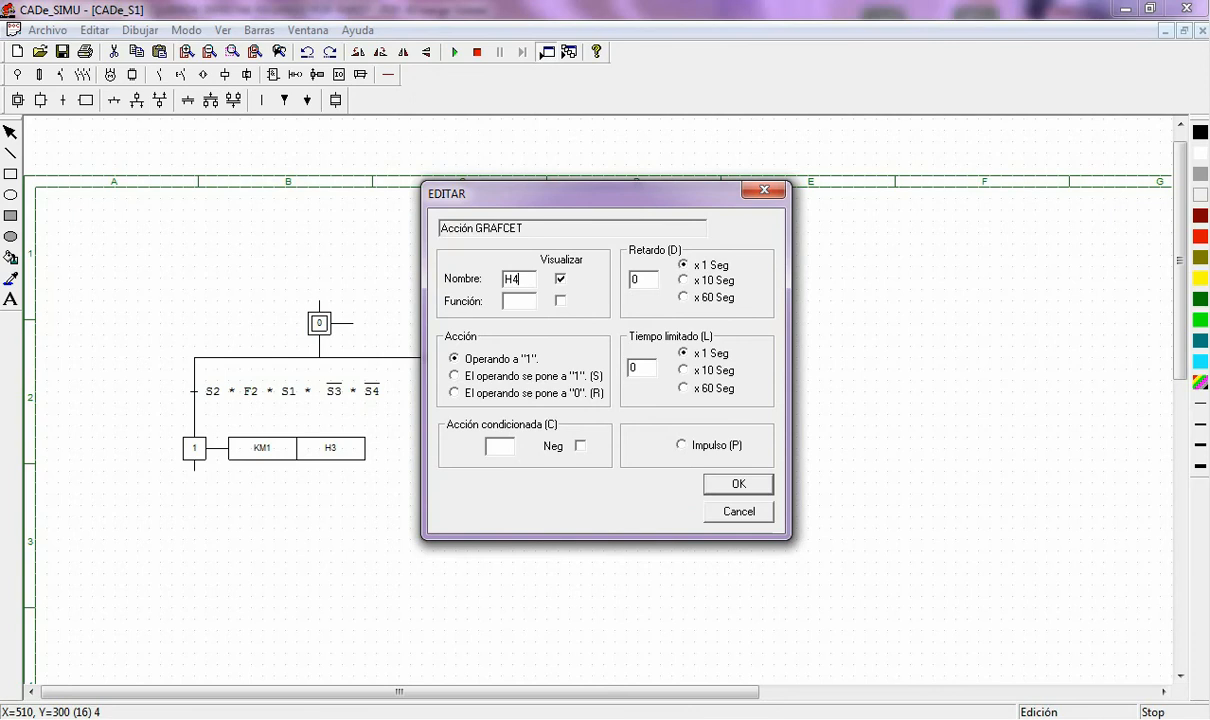
key("Return")
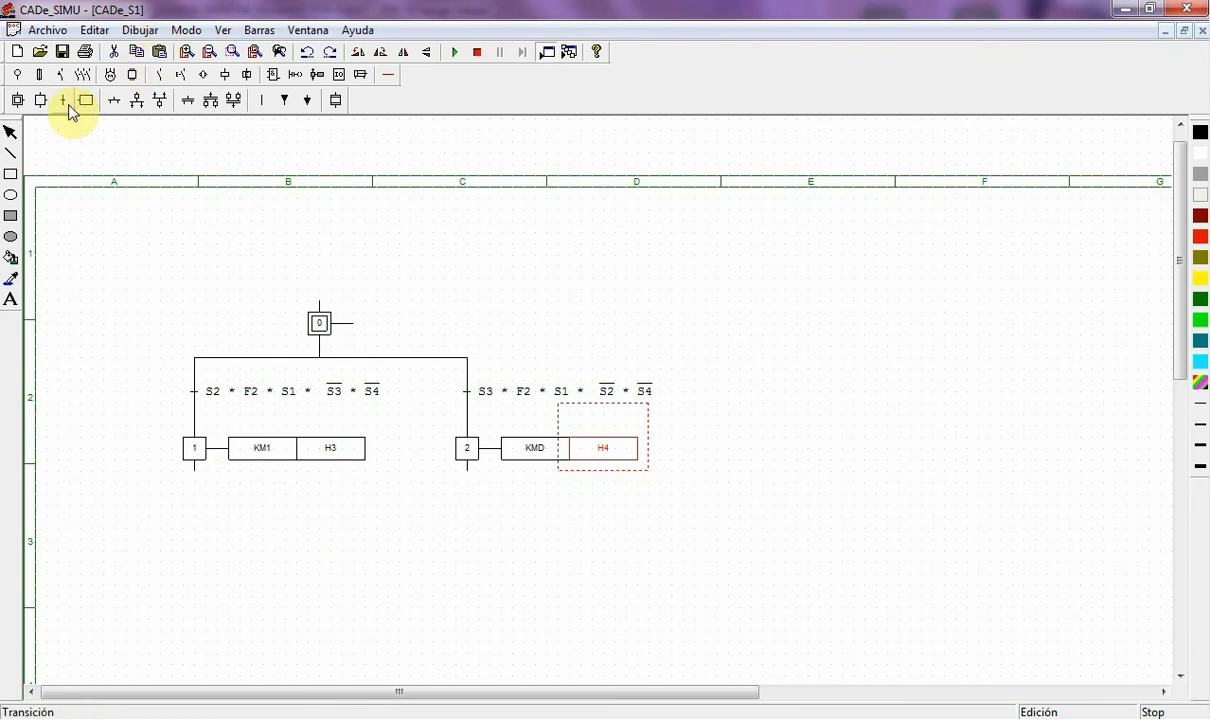
- Draw lines from steps 1 and 2 down into a common join point
left_click(116, 102)
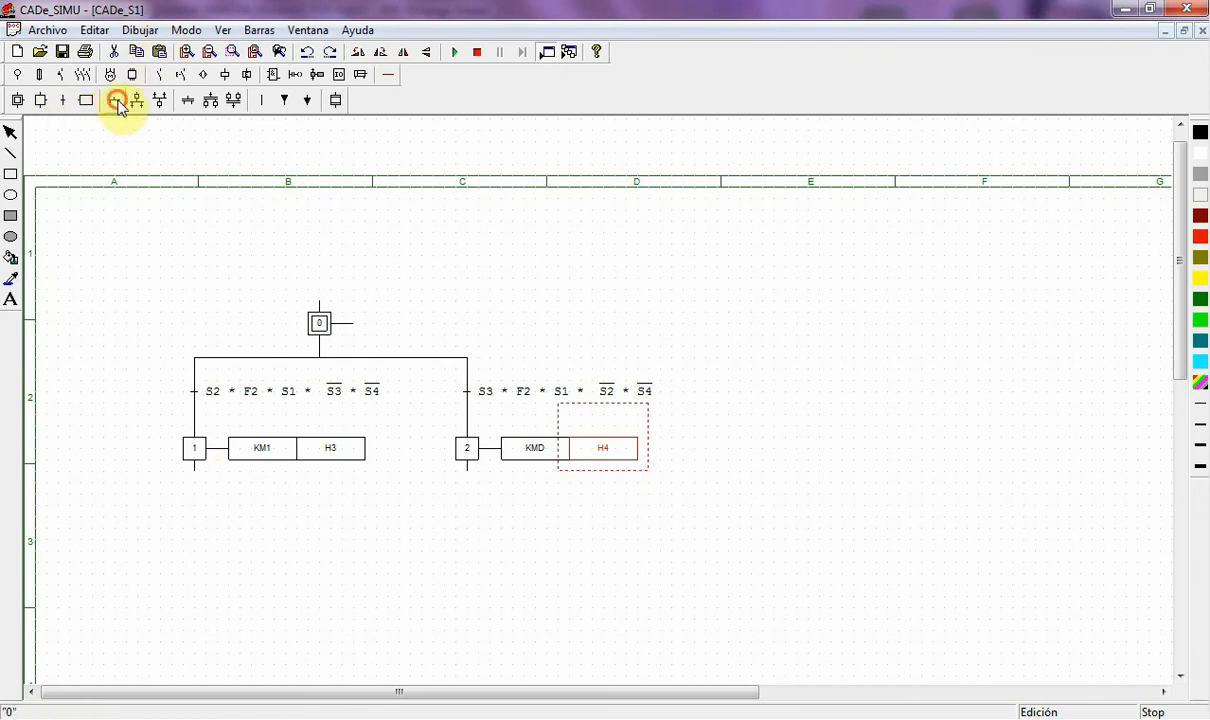
left_click(198, 507)
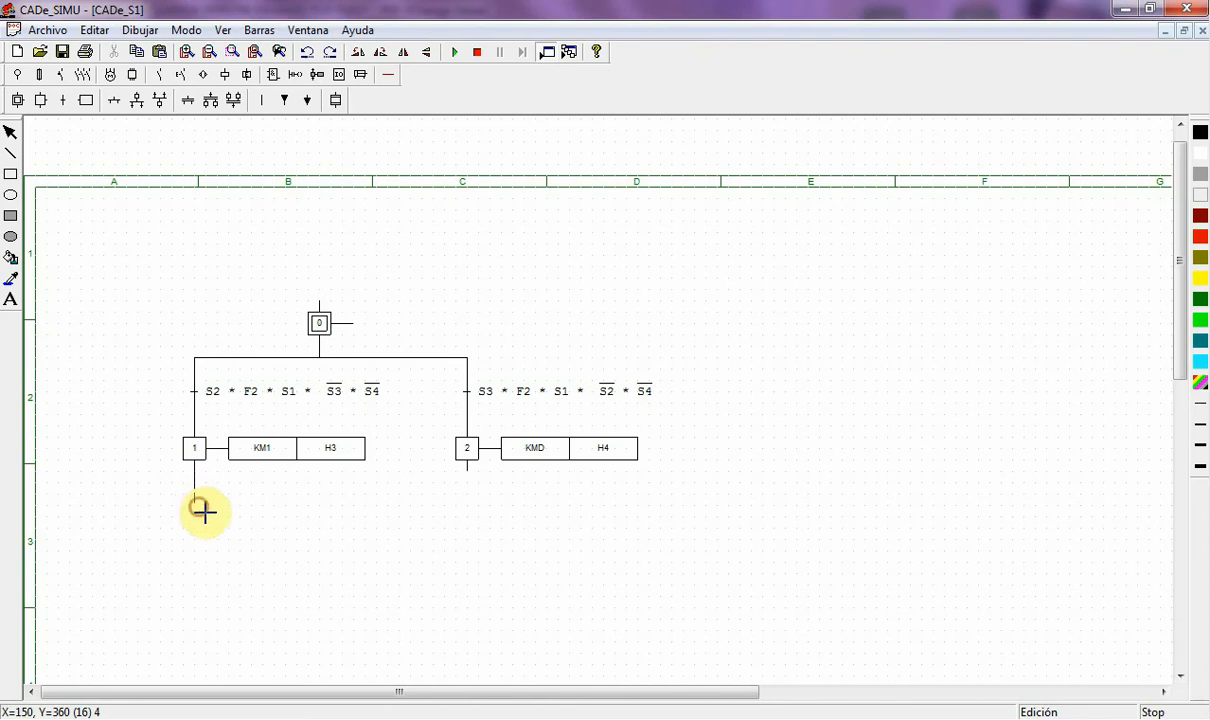
left_click(202, 511)
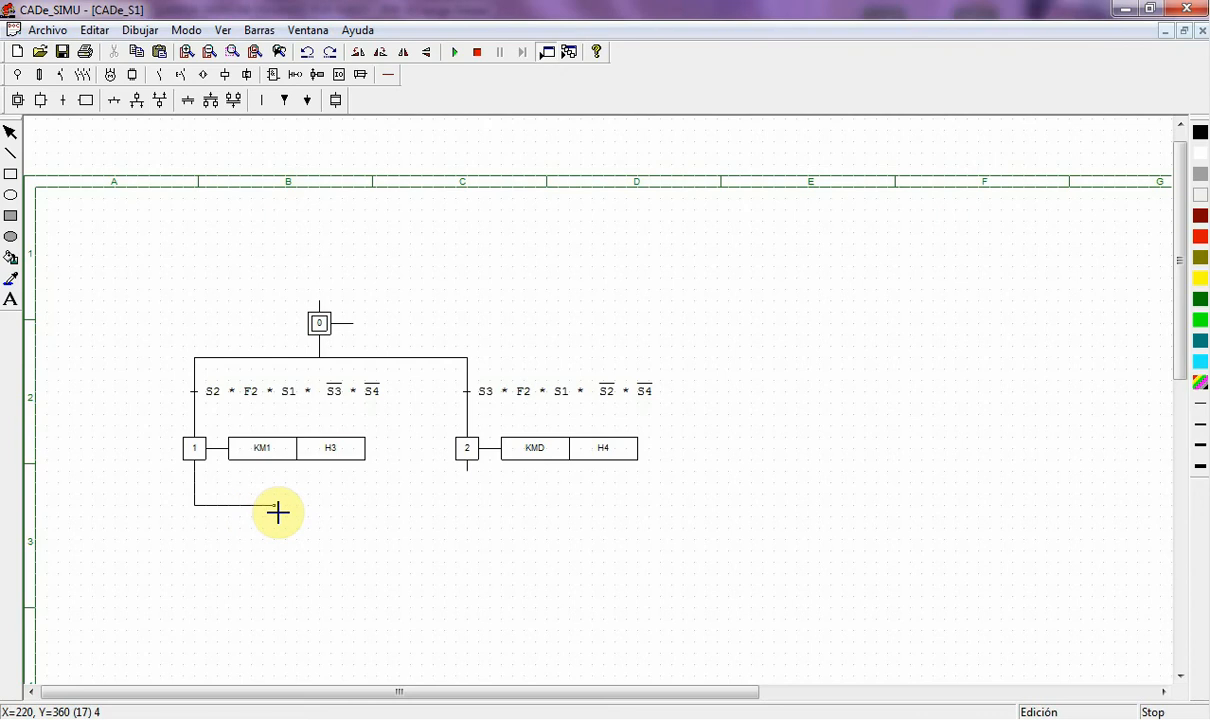
left_click_drag(278, 512, 323, 512)
left_click_drag(323, 512, 323, 534)
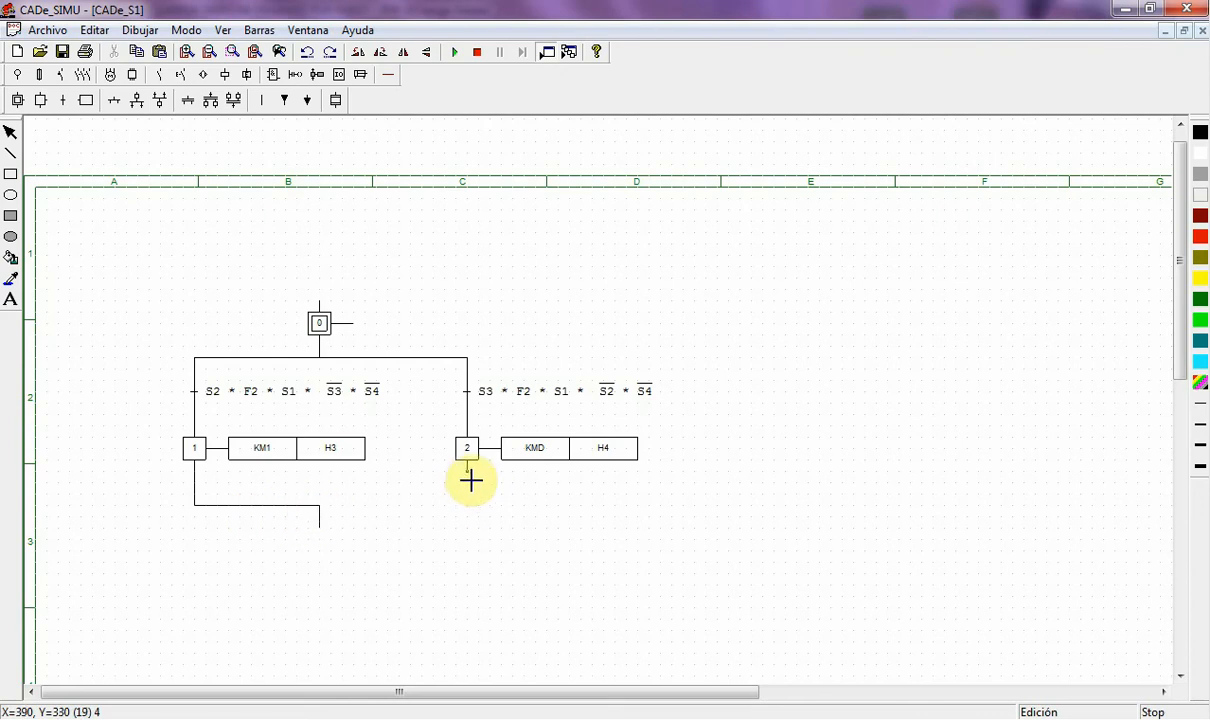
left_click_drag(468, 478, 327, 516)
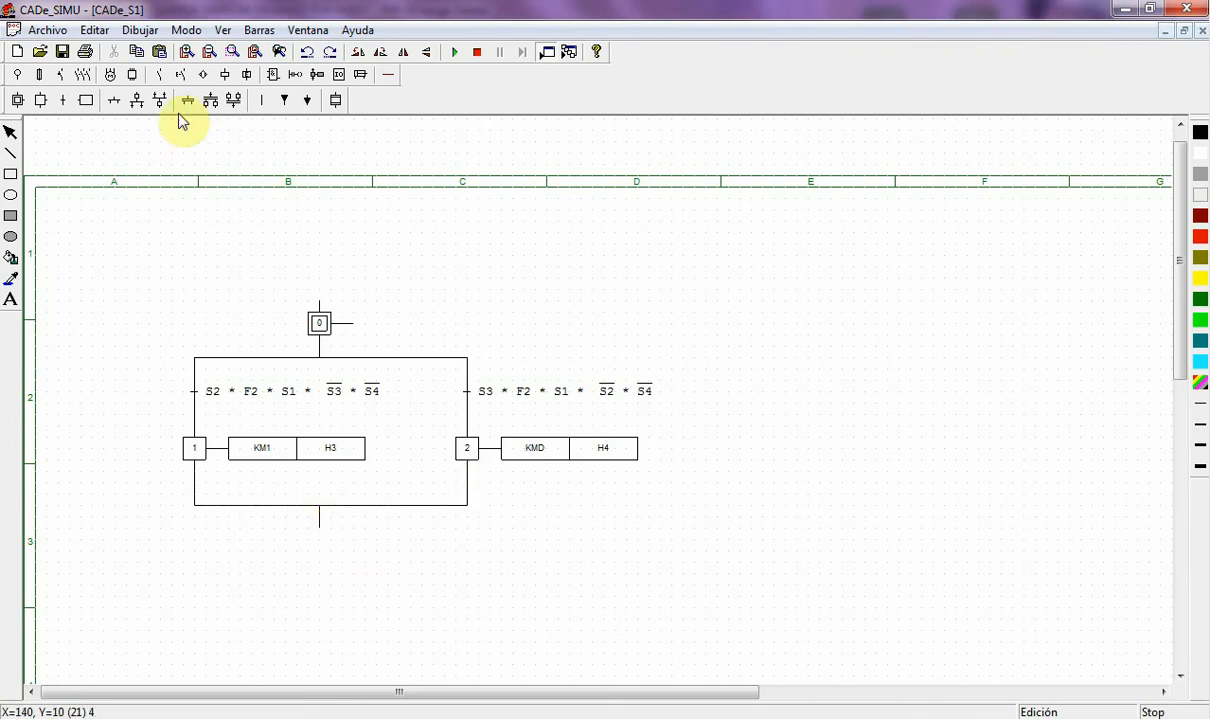
- Place a transition below the join with the negated condition _F2
left_click(63, 100)
left_click(324, 537)
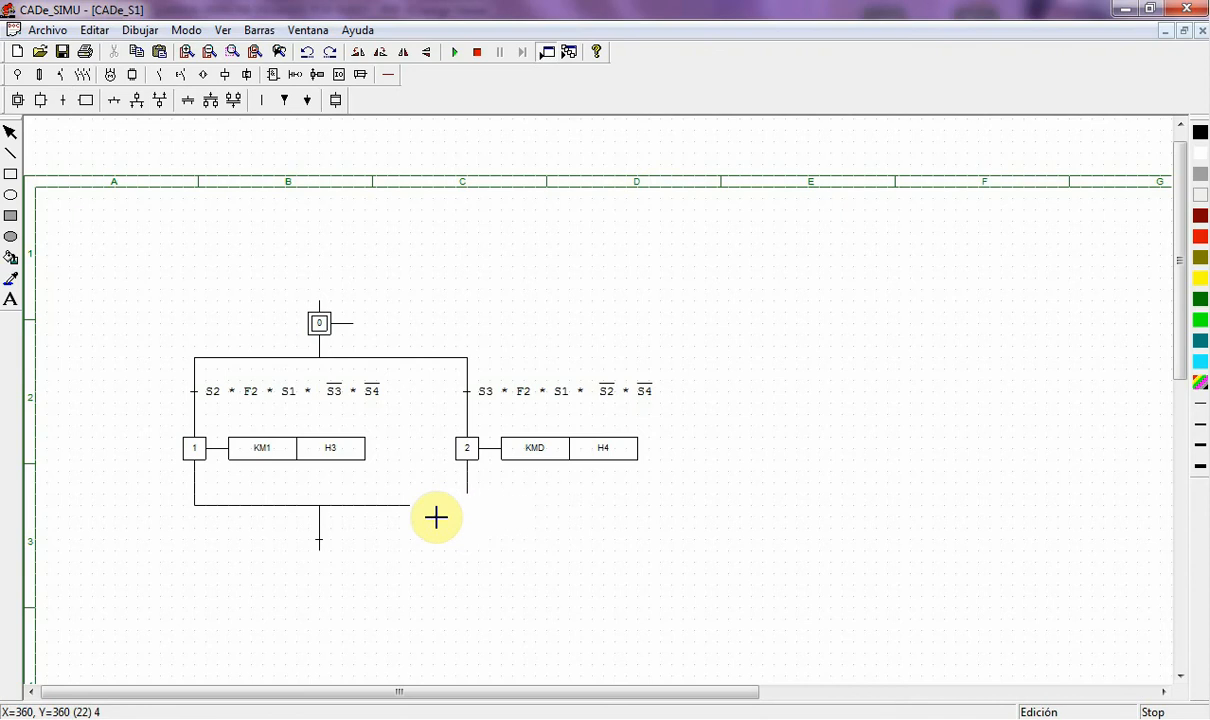
key("Escape")
double_click(322, 543)
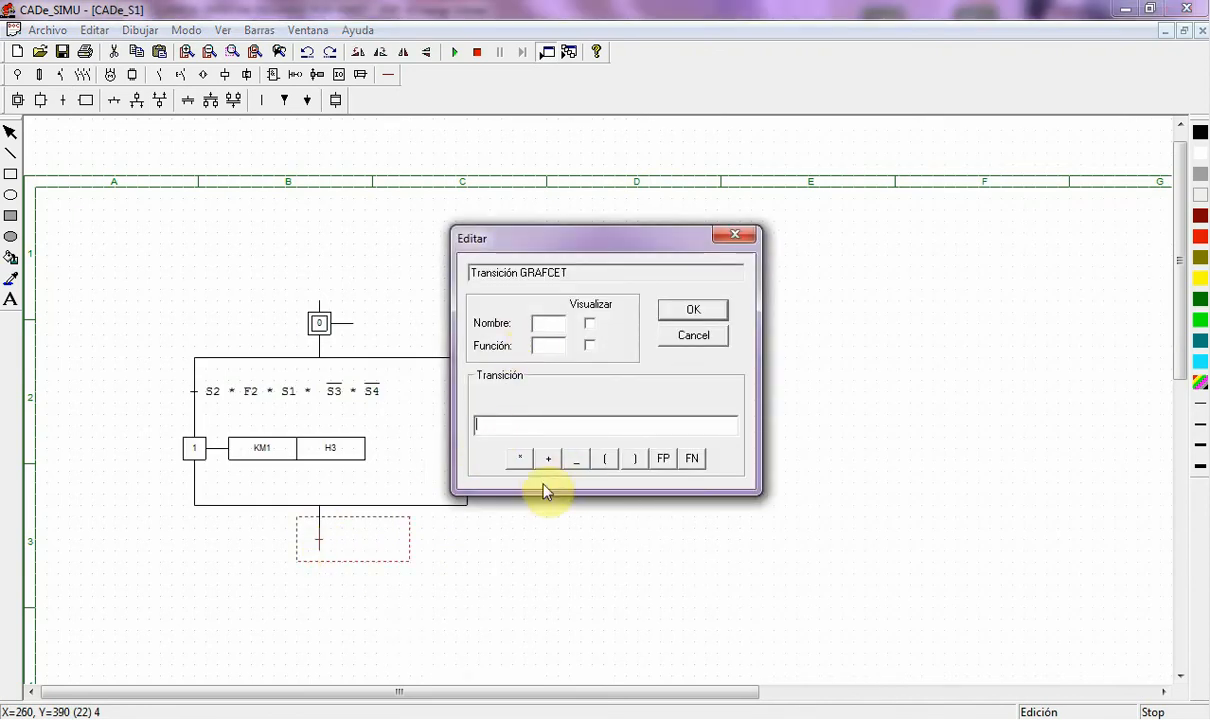
type("_F2")
key("Return")
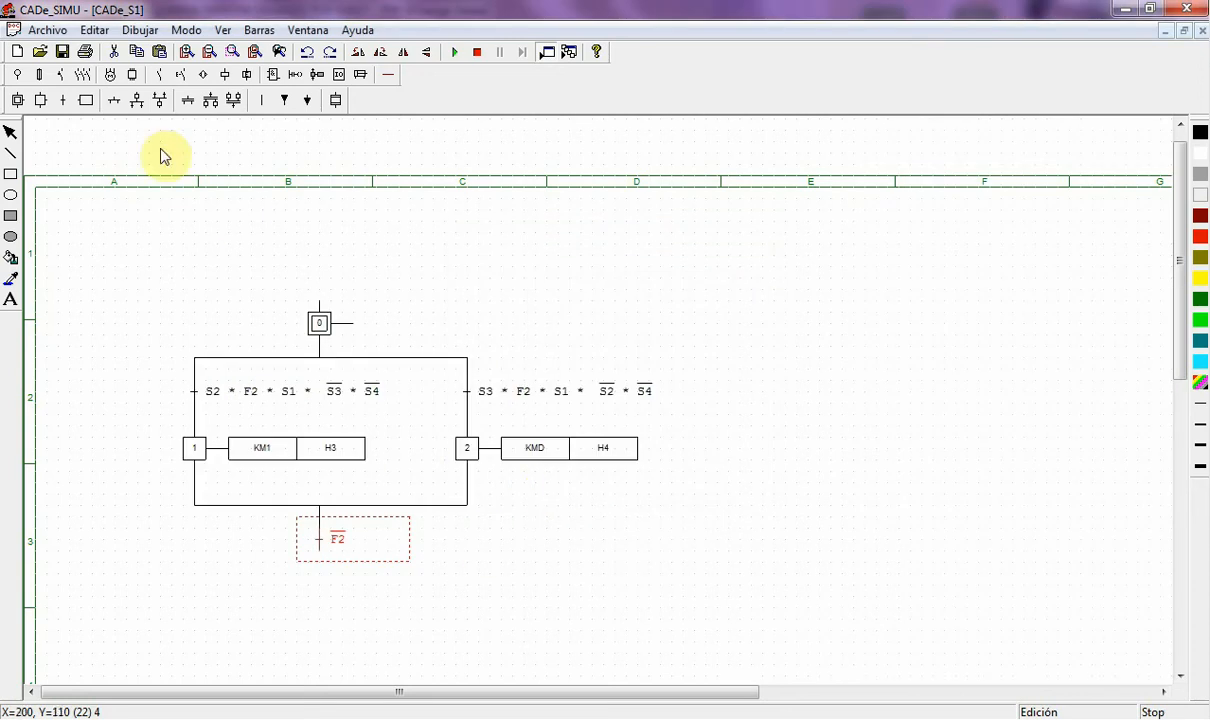
left_click(119, 101)
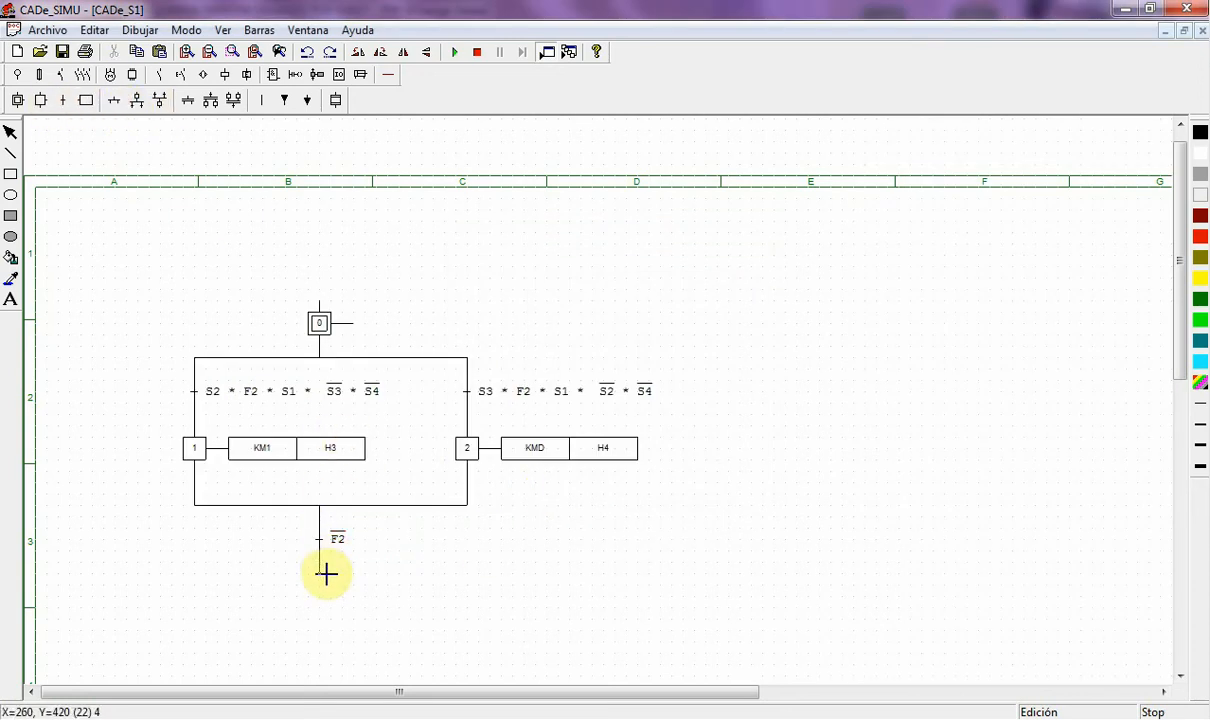
- Place a new step below the NOT F2 transition with action H1
left_click(41, 100)
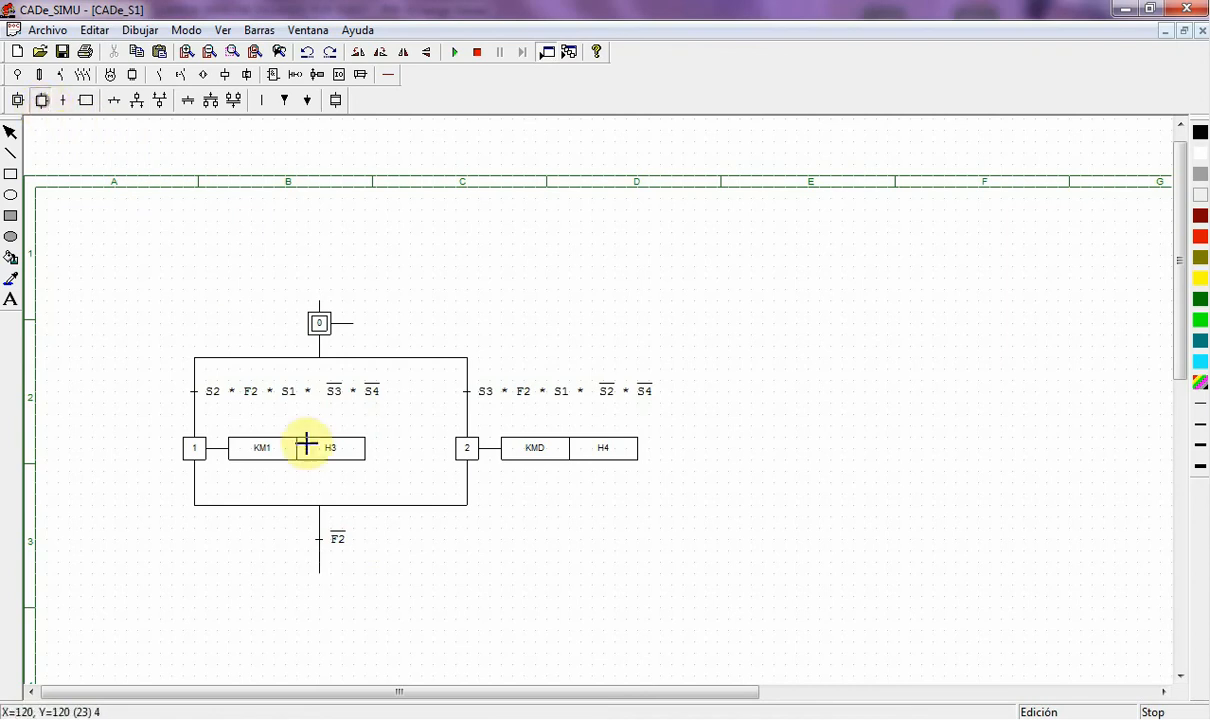
left_click(322, 581)
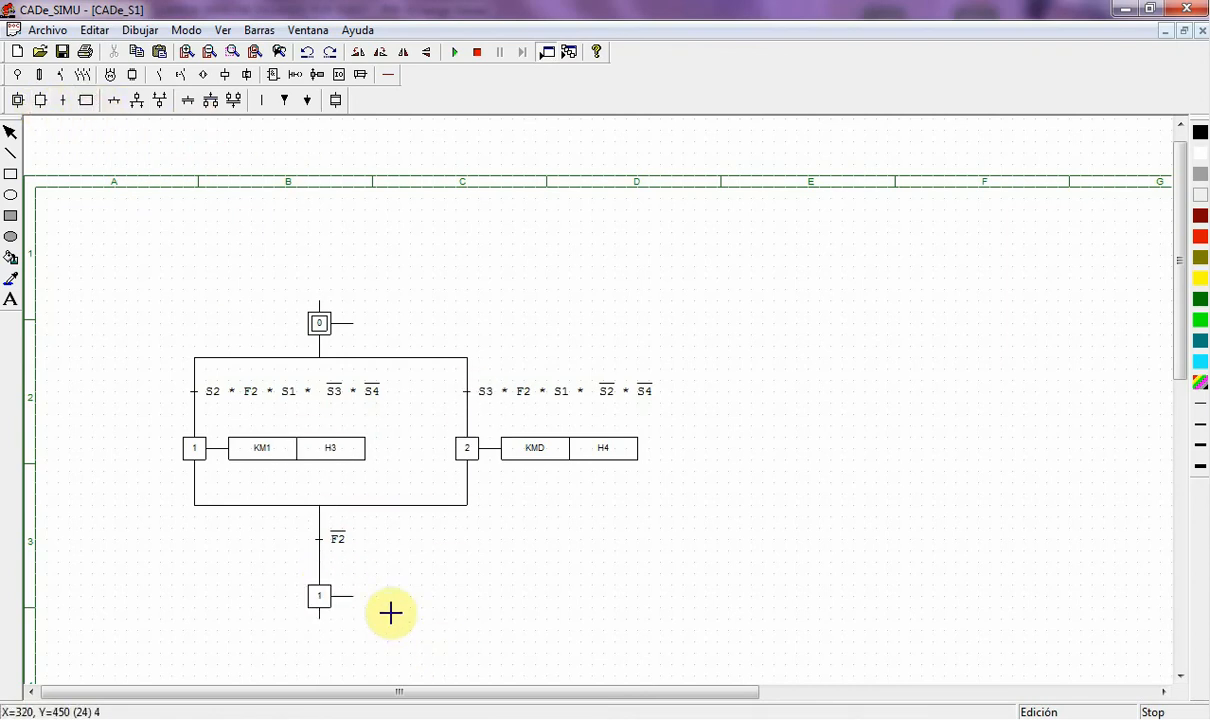
left_click(358, 598)
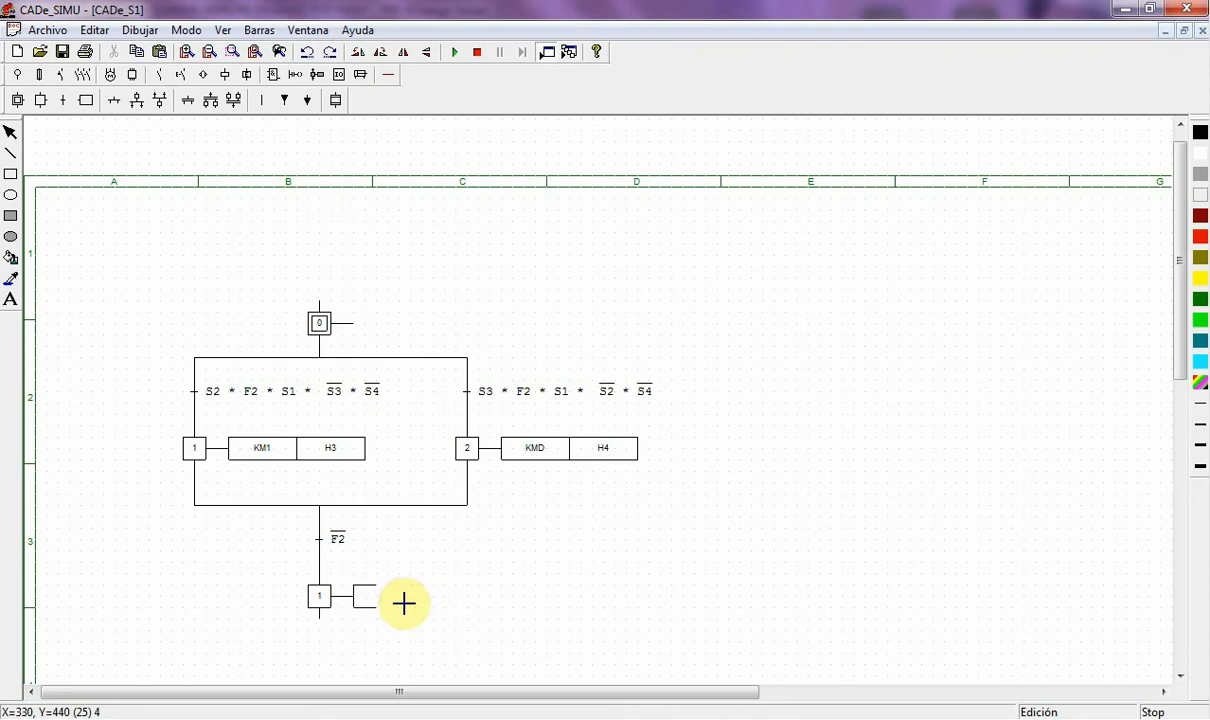
double_click(380, 600)
left_click(515, 279)
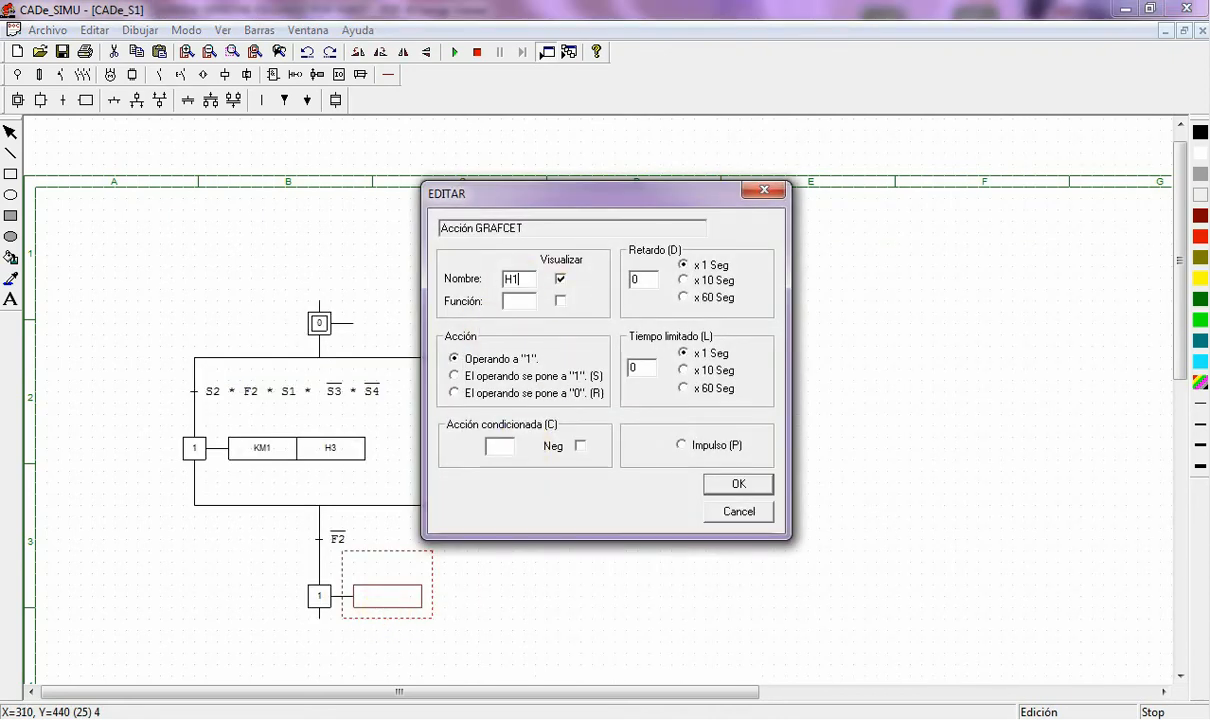
left_click(738, 483)
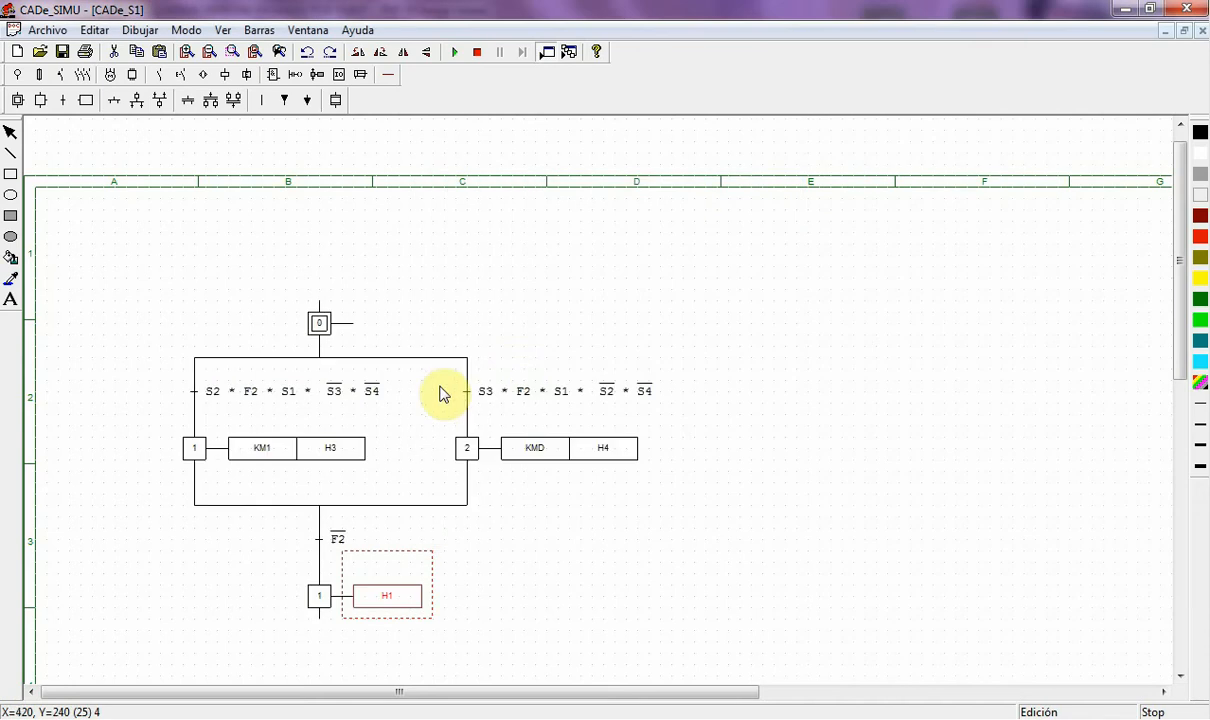
- Renumber the new step from 1 to 3
double_click(319, 595)
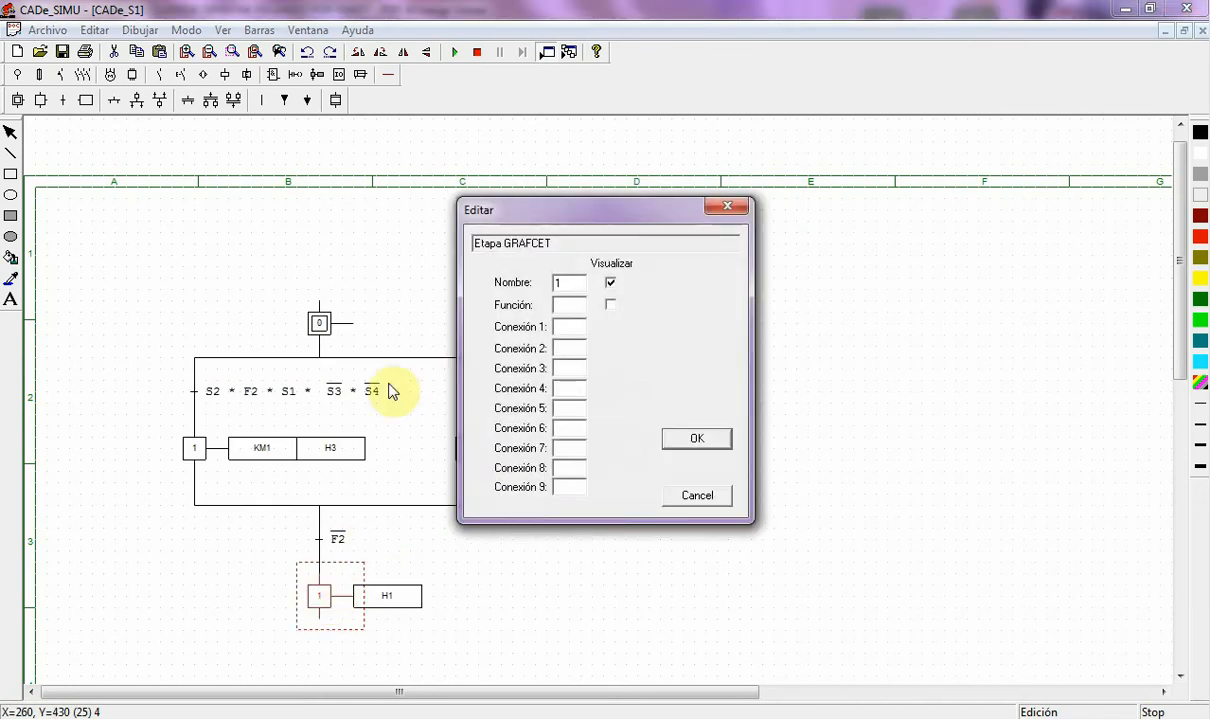
left_click_drag(568, 285, 530, 292)
type("3")
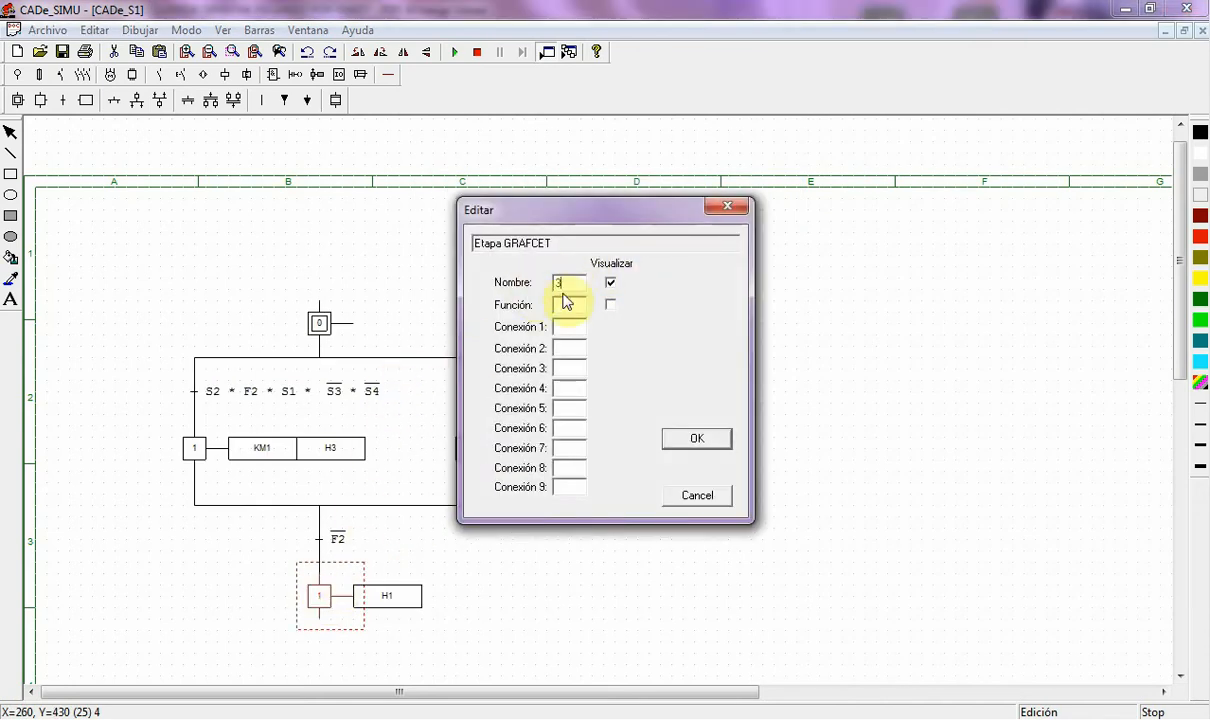
left_click(697, 441)
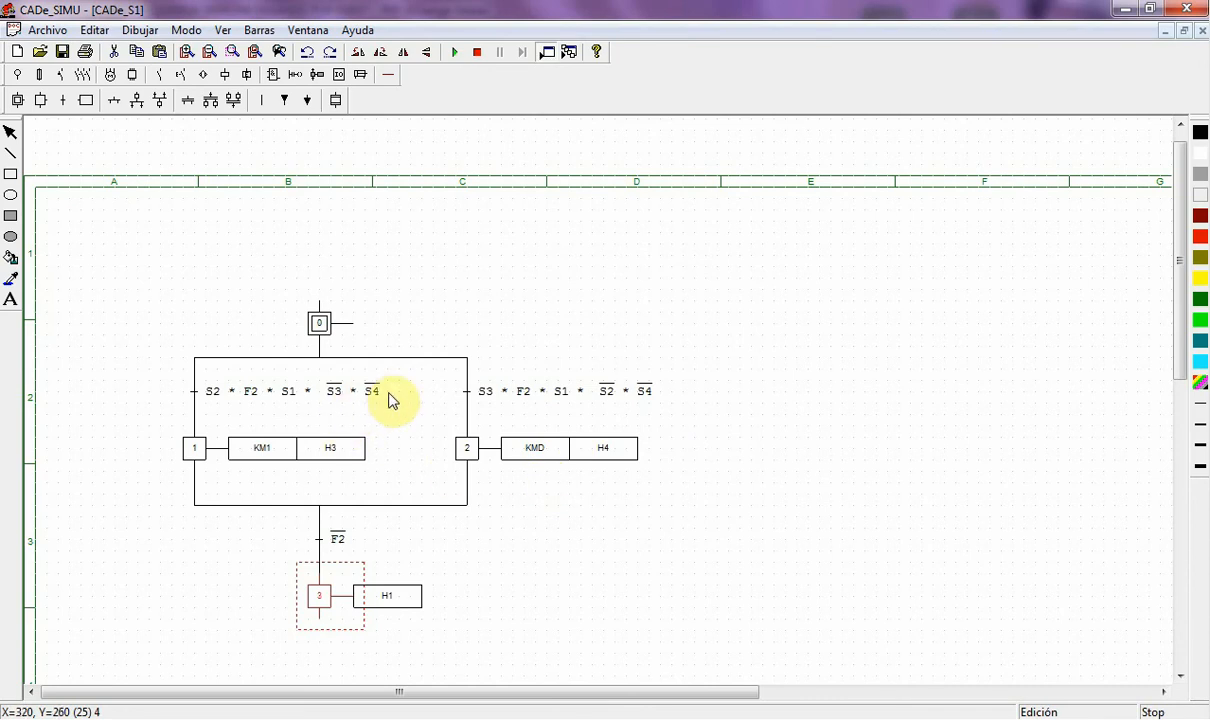
left_click(113, 103)
- Place a transition directly below step 3 with condition F2
left_click_drag(329, 628, 332, 640)
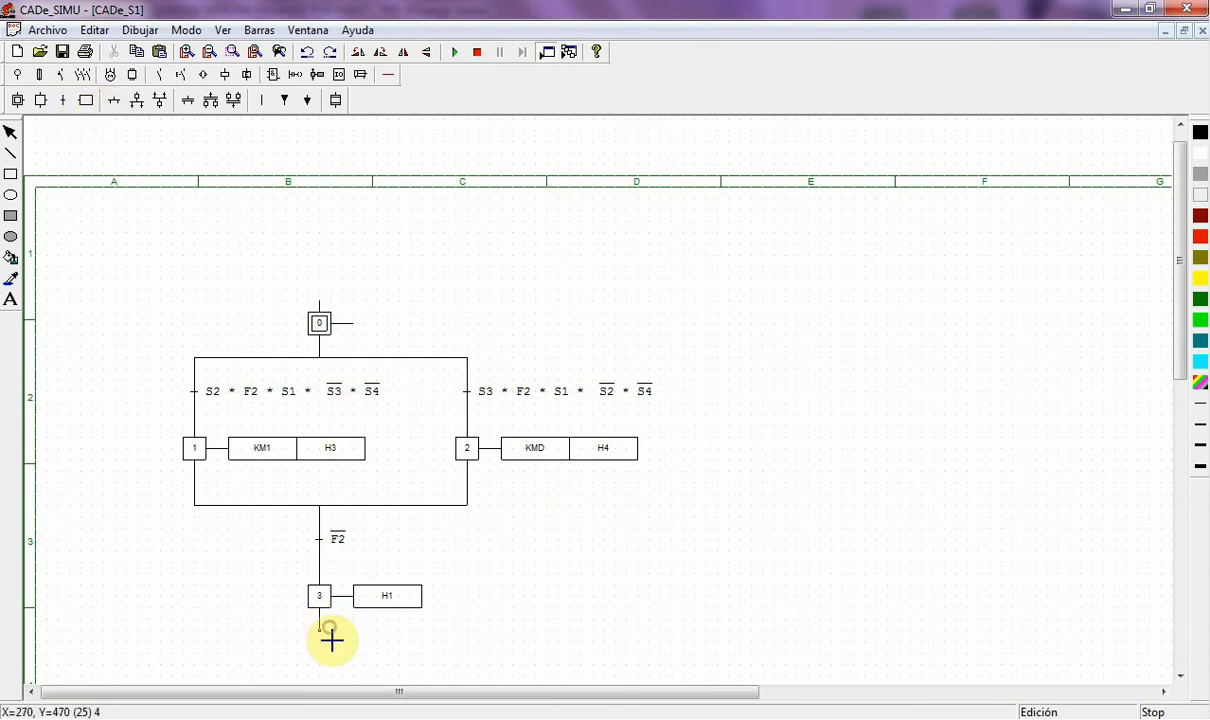
left_click(62, 100)
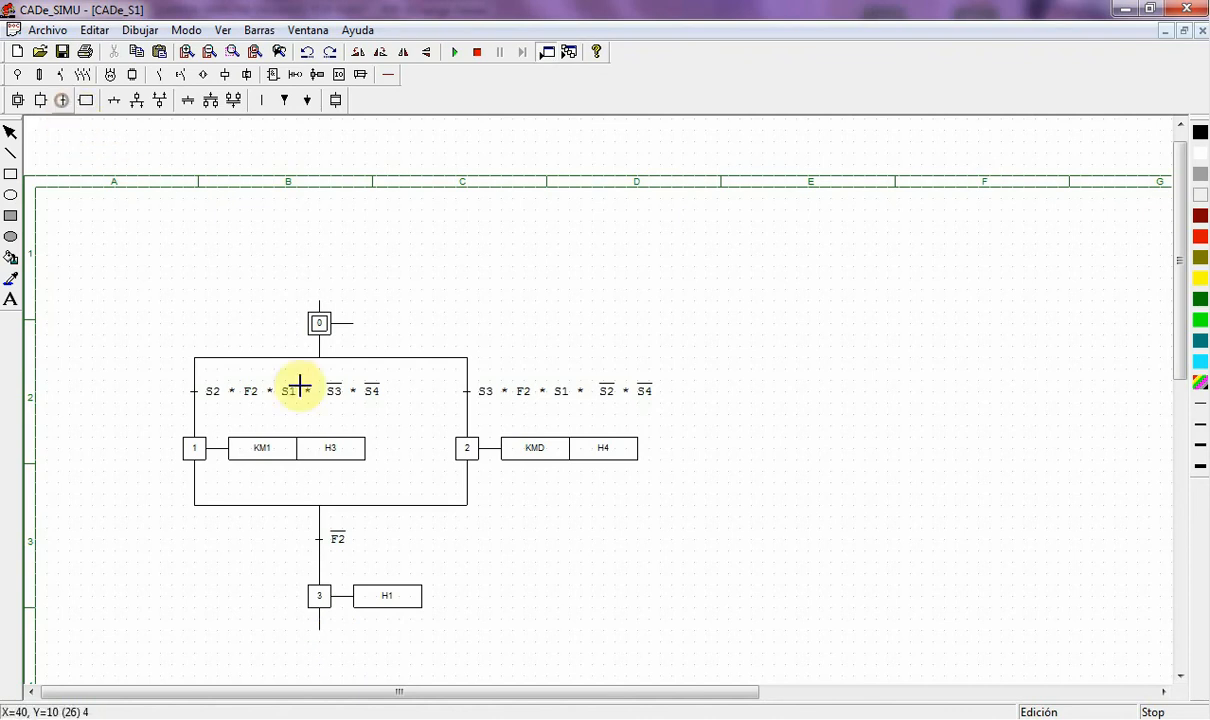
left_click(324, 636)
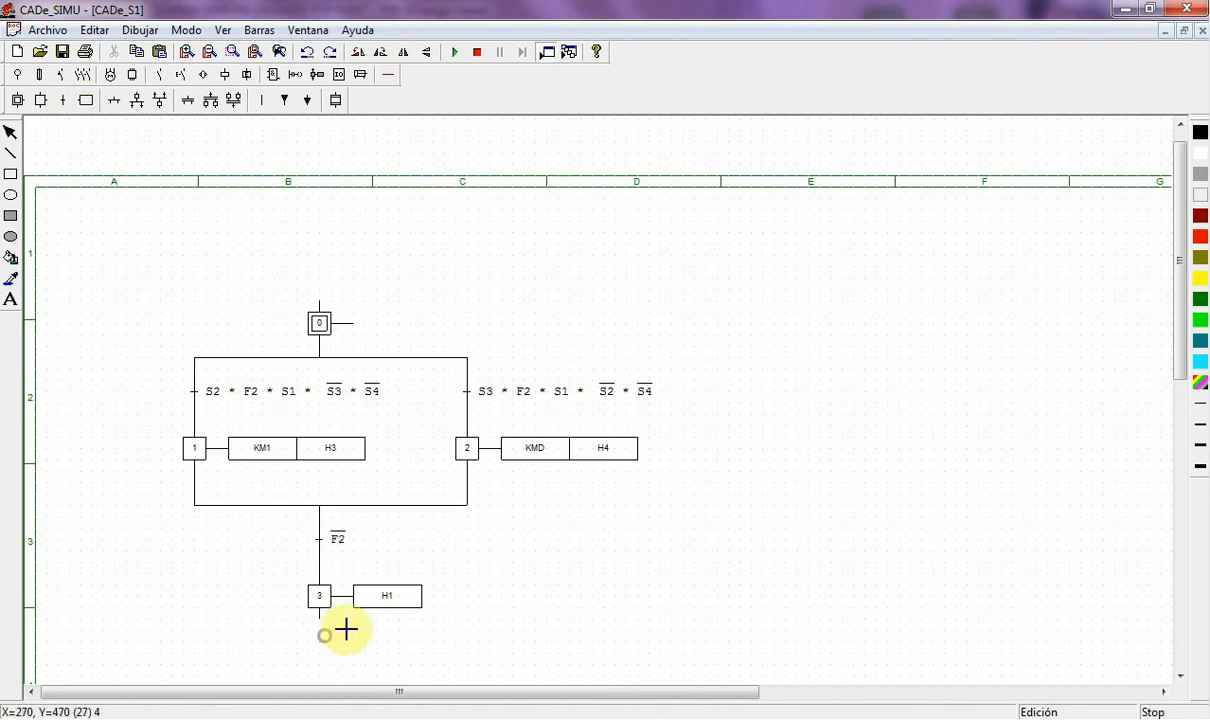
right_click(407, 608)
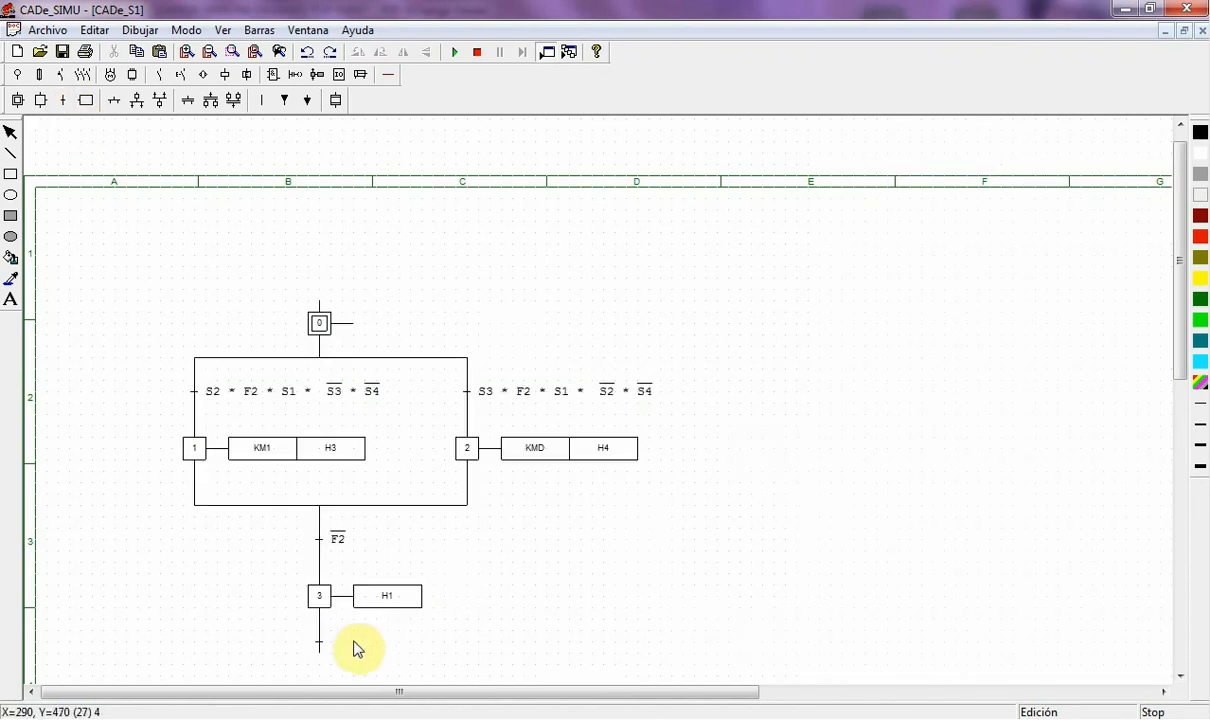
double_click(320, 644)
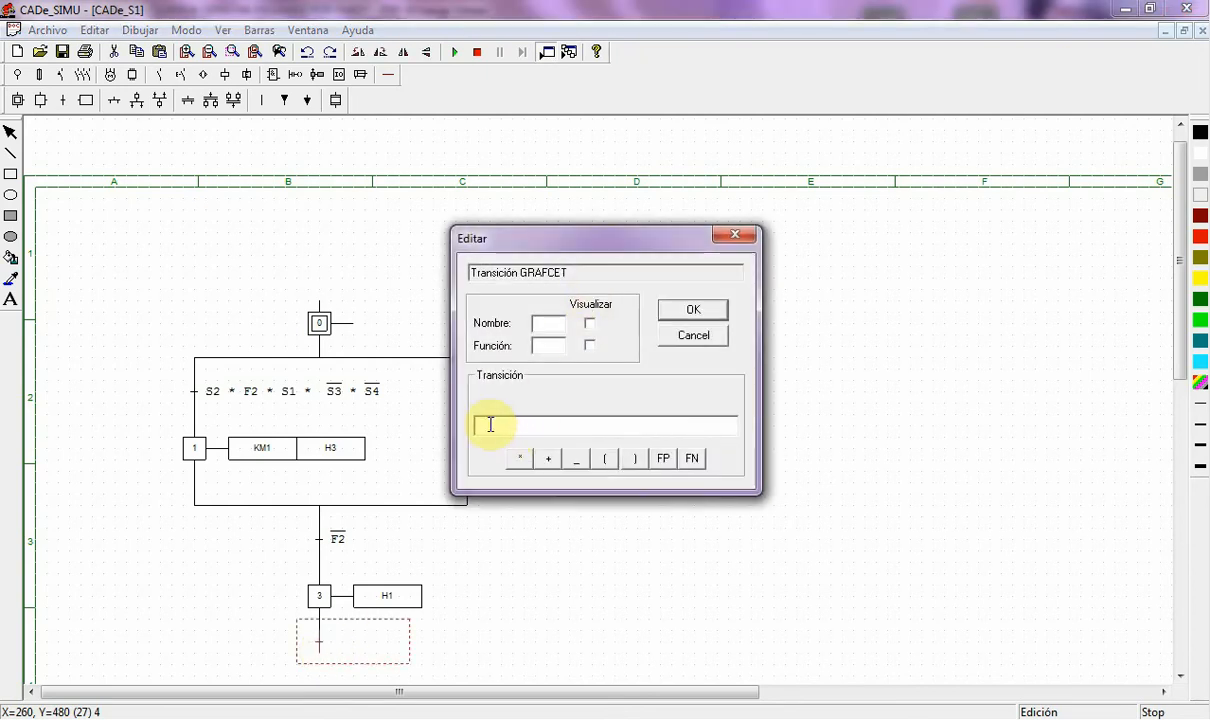
type("F2")
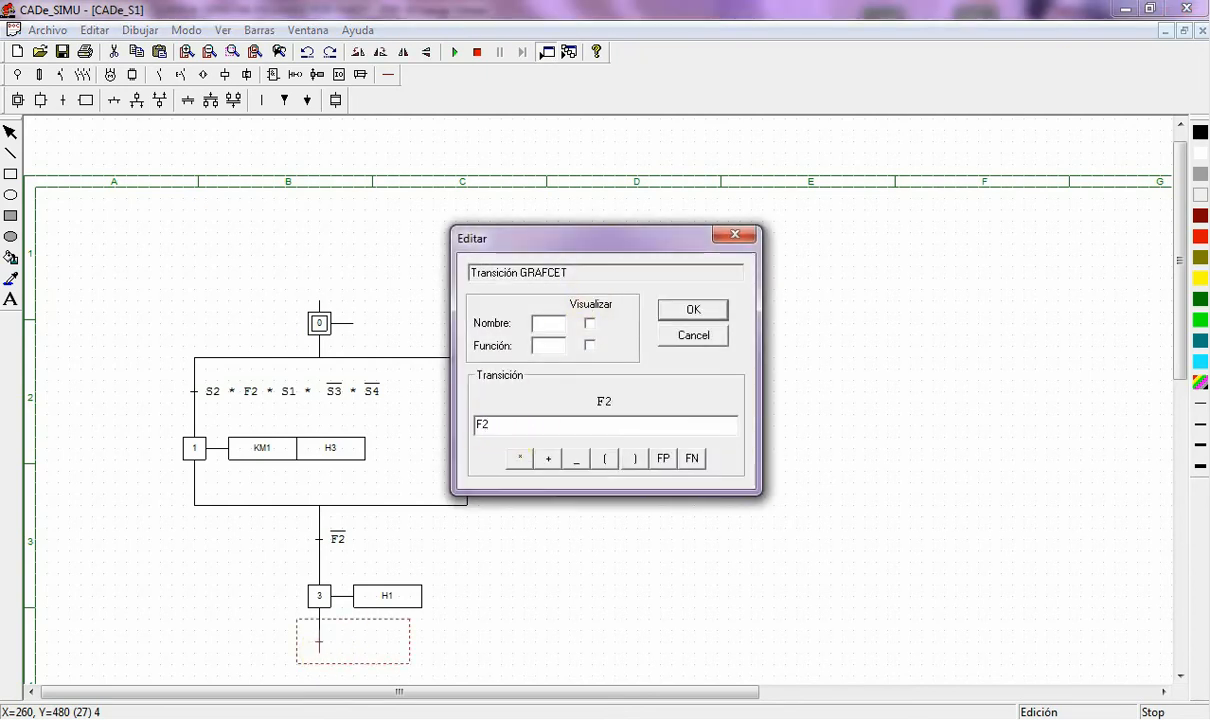
key("Return")
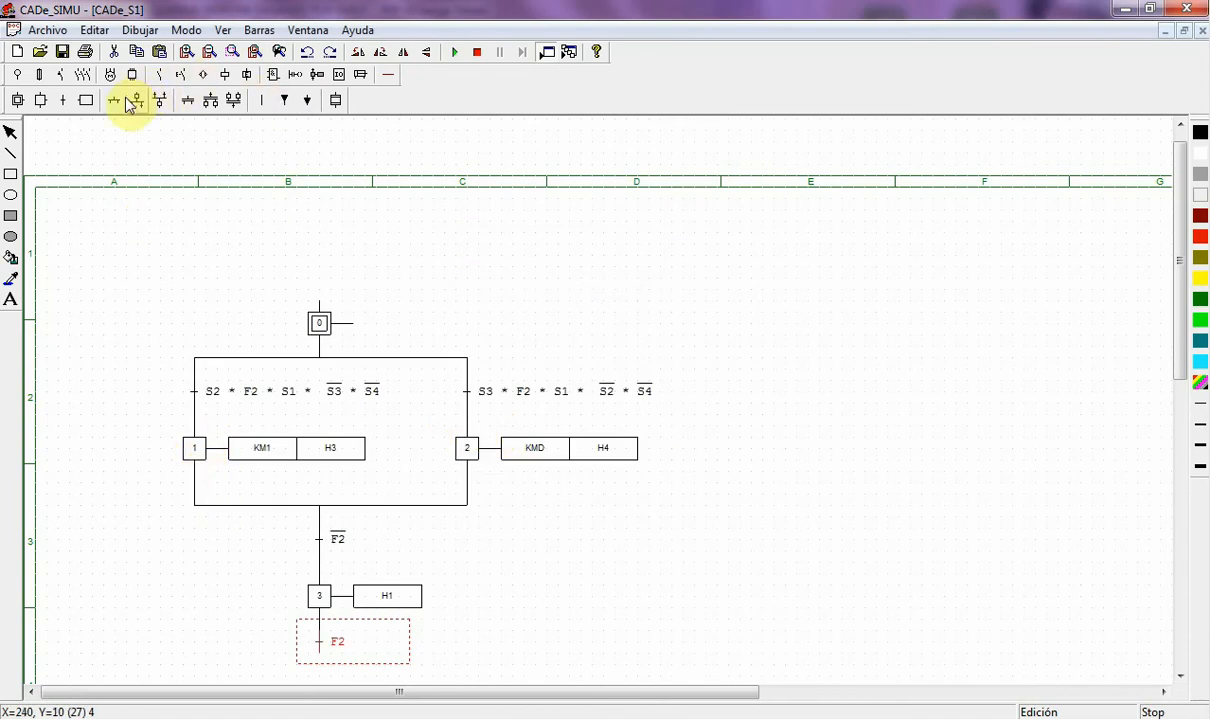
left_click(261, 103)
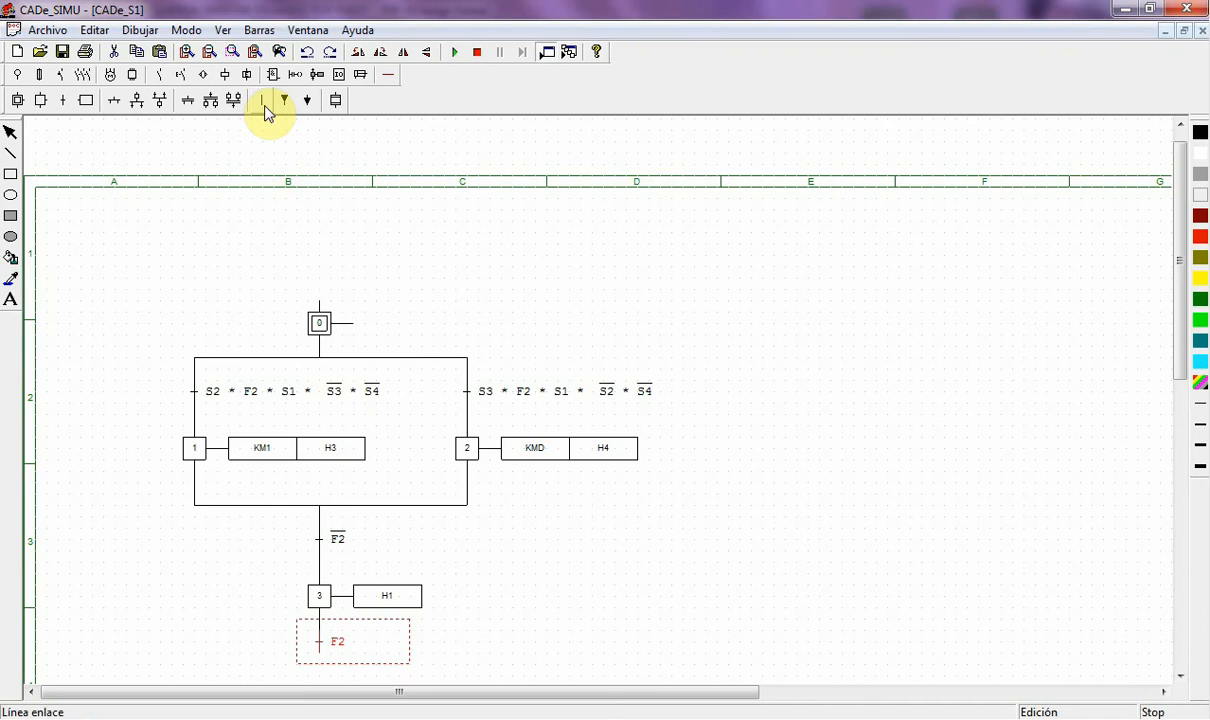
- Add return stubs left of step 1 and right of step 2, ending in sideways transitions
left_click(167, 487)
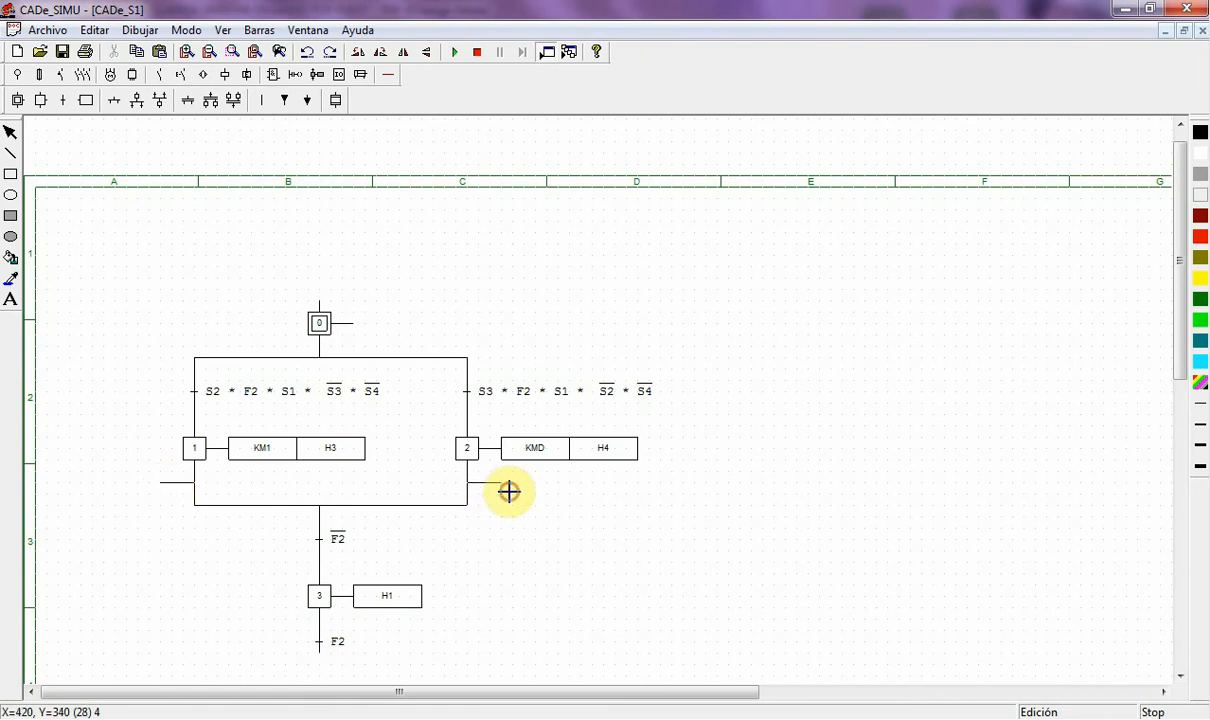
left_click(502, 484)
left_click(74, 102)
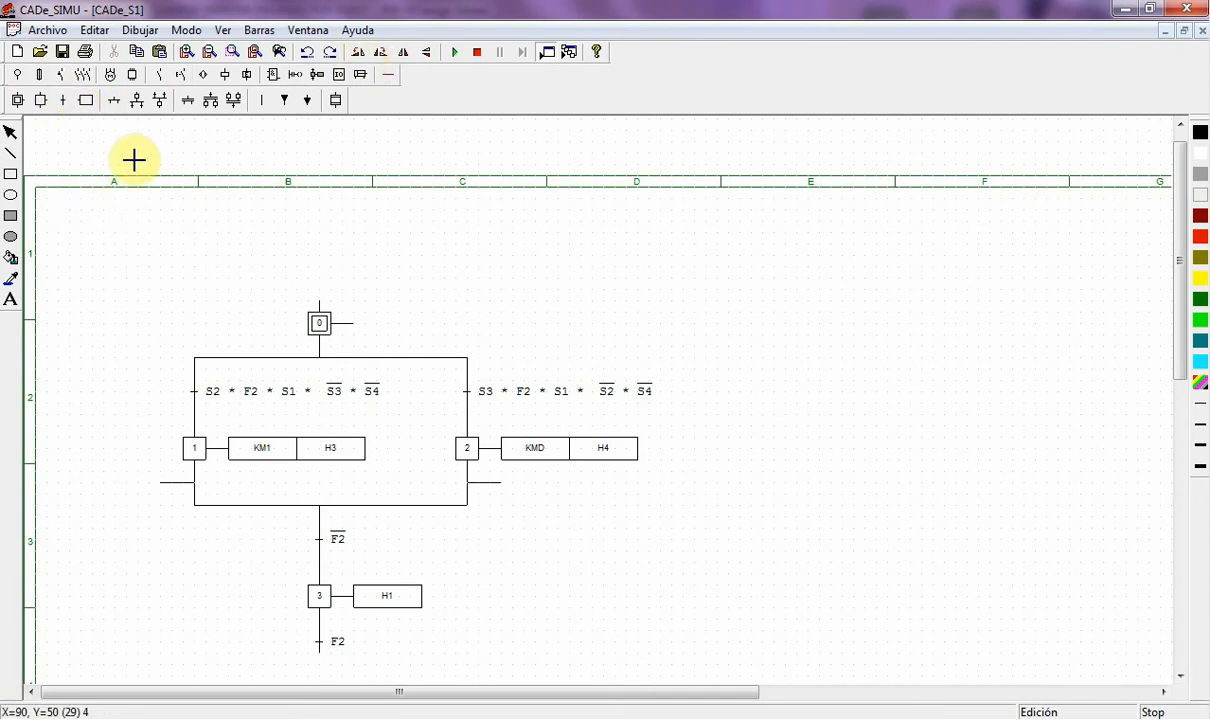
left_click(362, 60)
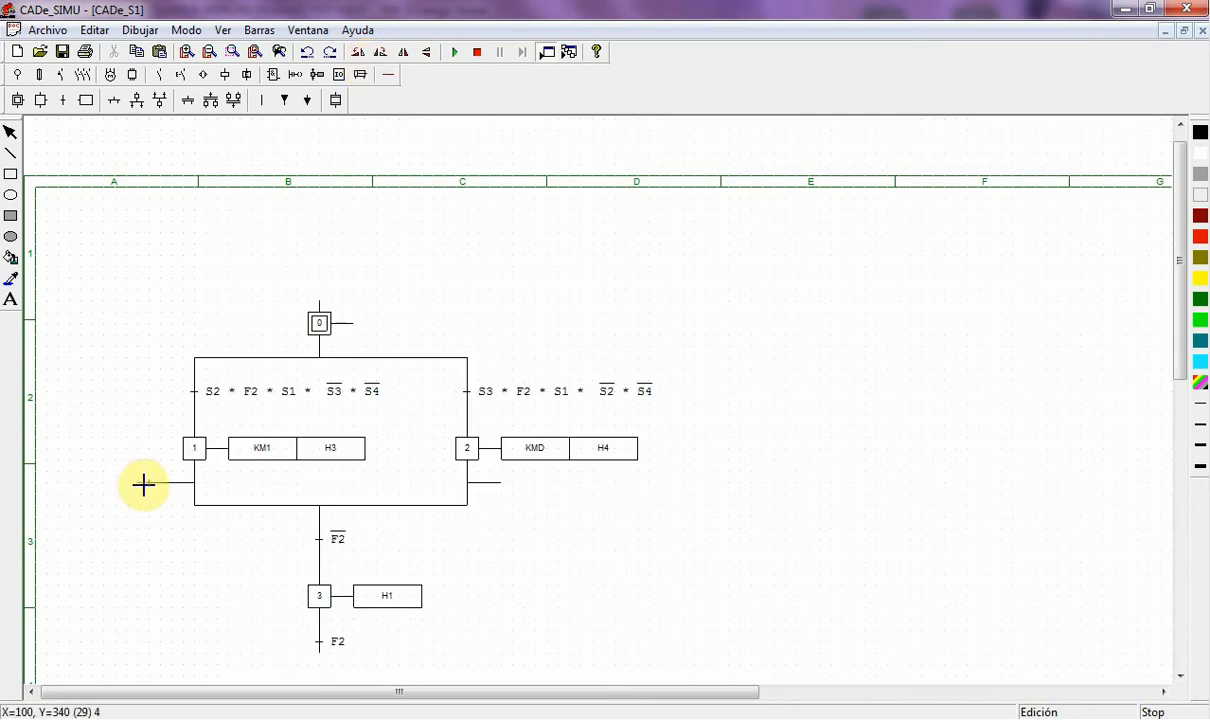
left_click(509, 489)
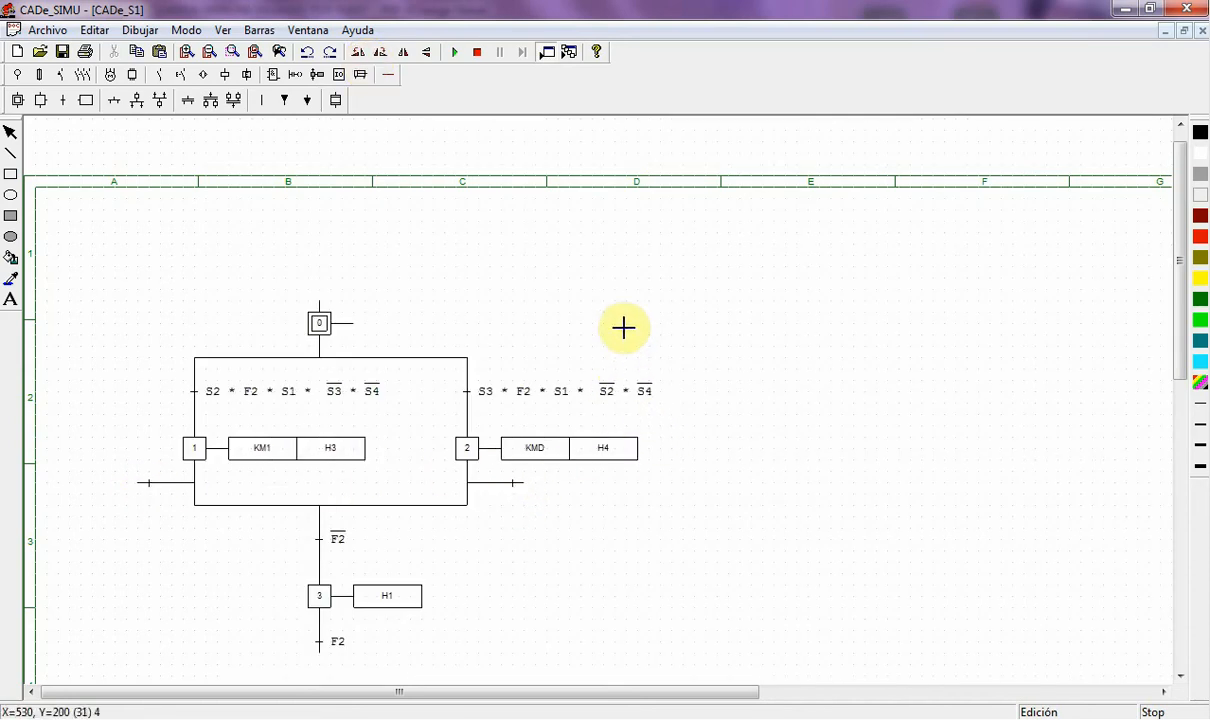
right_click(460, 229)
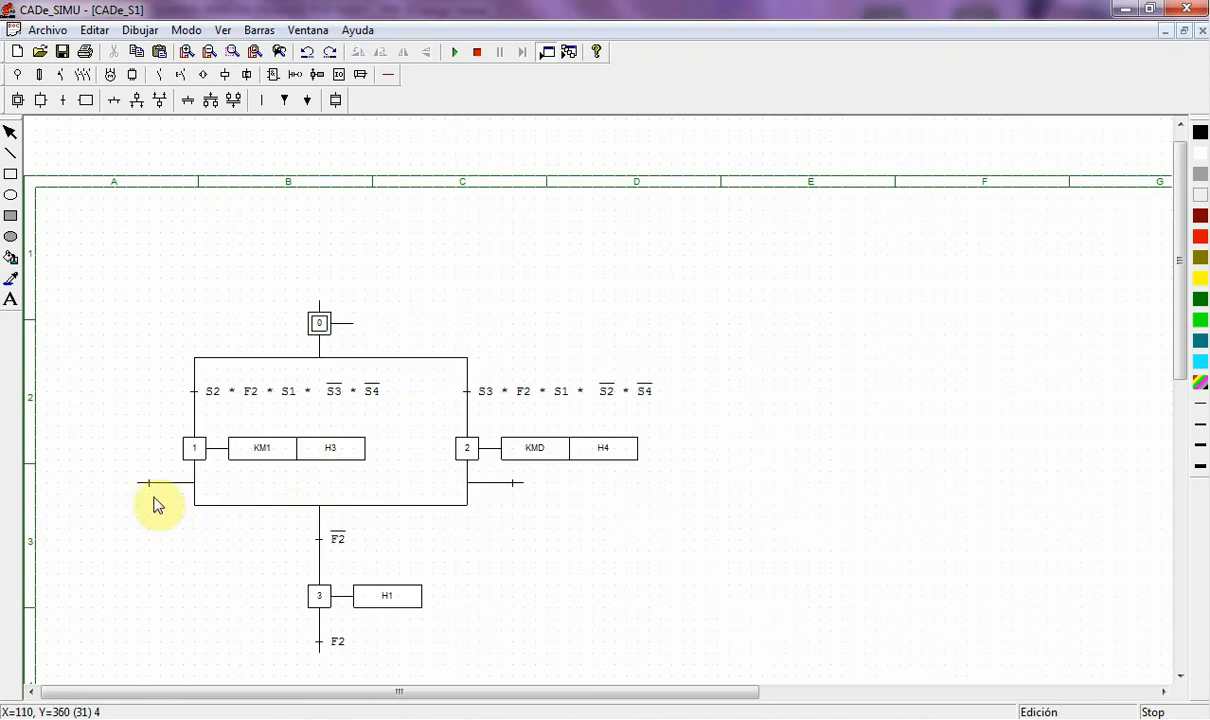
- Set the side transition conditions to _S1 + S4 and _S1 + S5
double_click(150, 486)
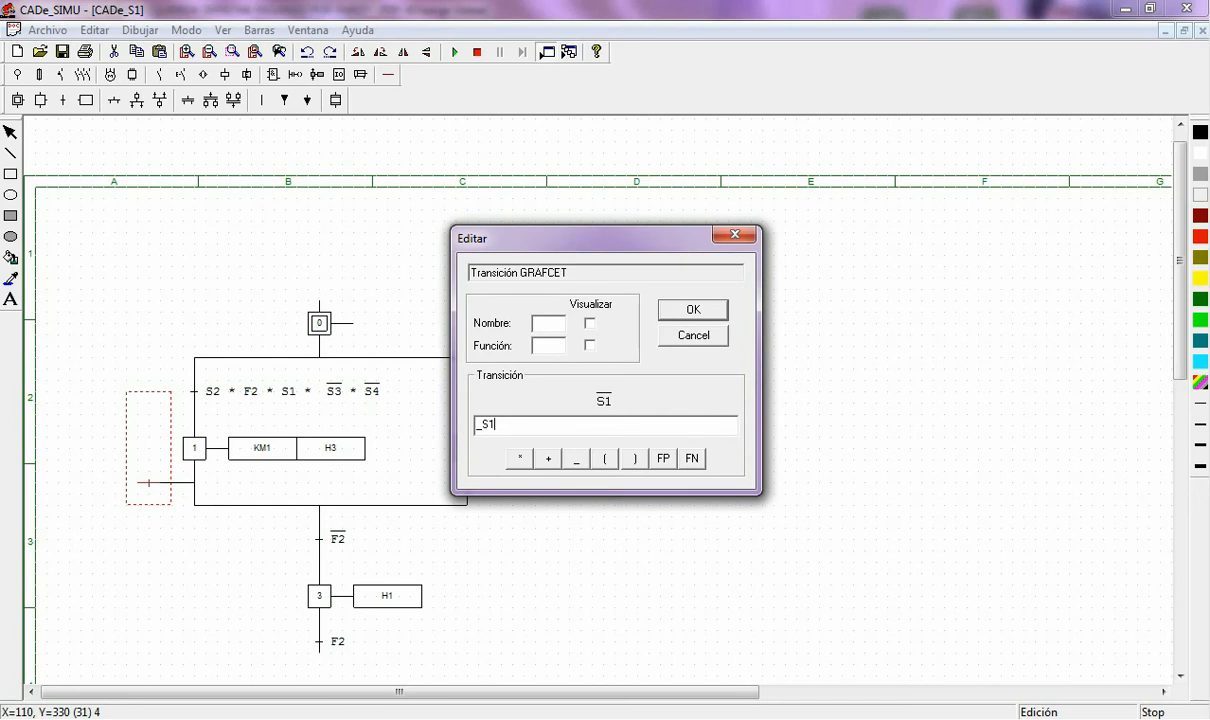
type("_S1")
key("Return")
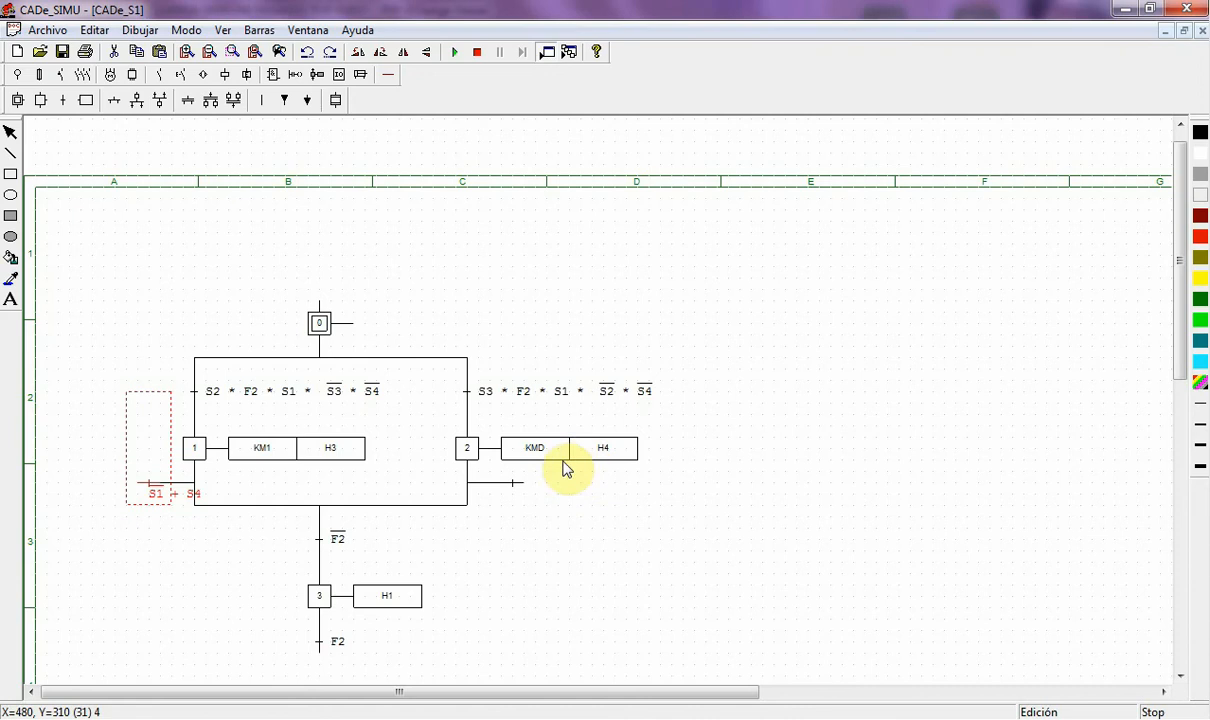
left_click(514, 487)
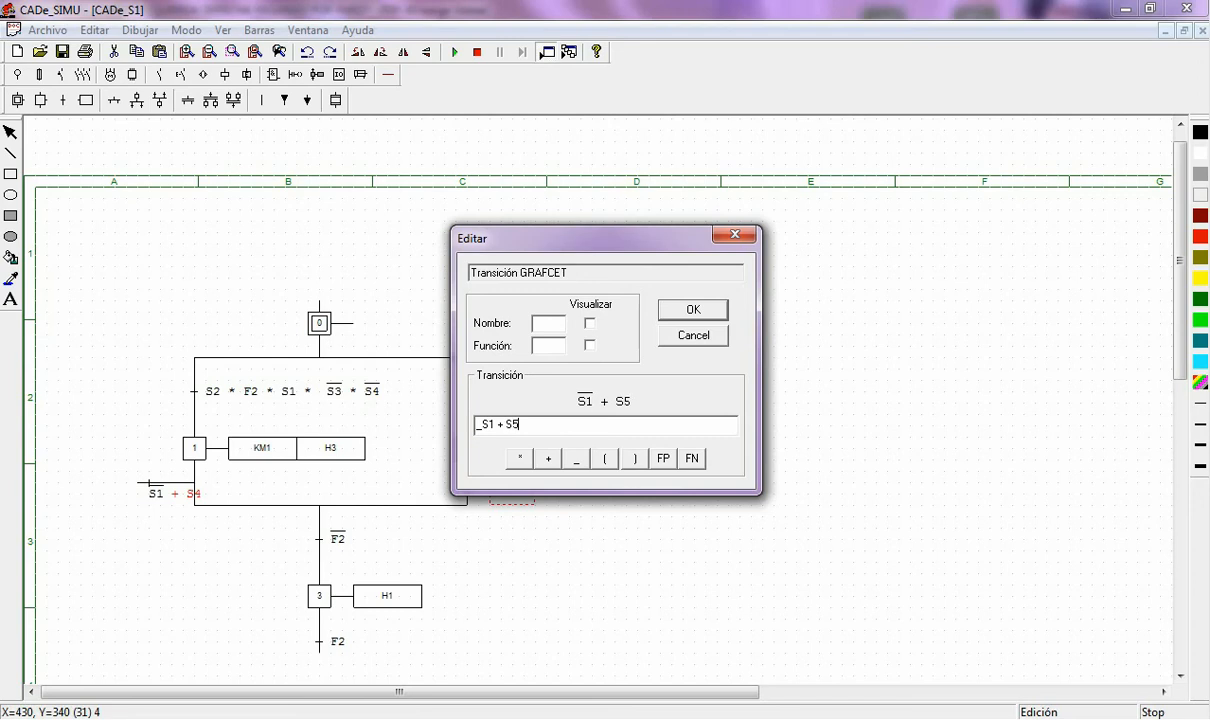
key("Return")
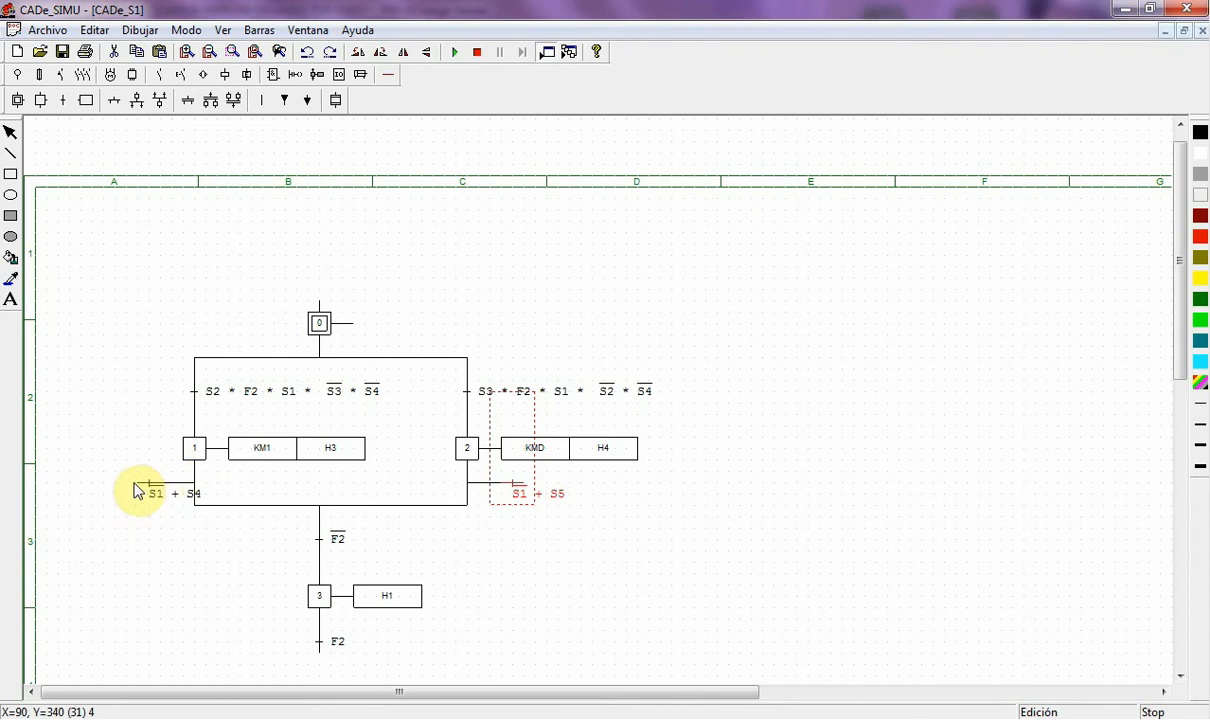
- Route a return line from the S1 + S4 transition up into step 0
left_click(114, 103)
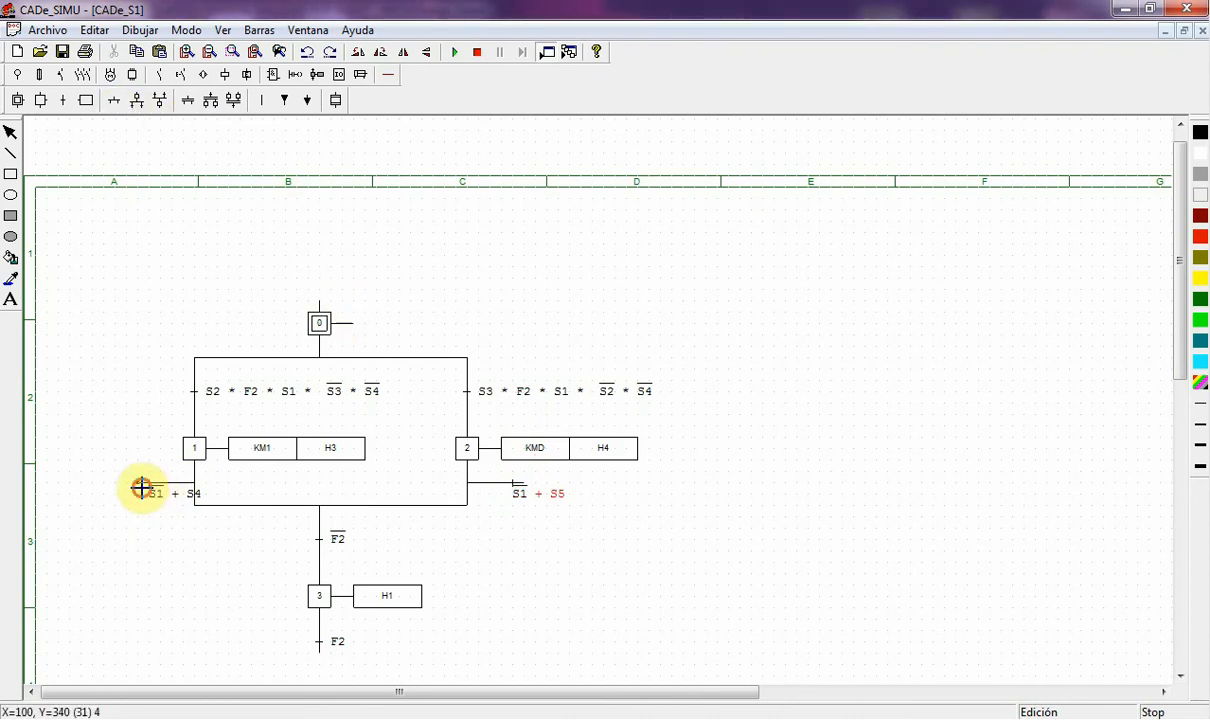
left_click(104, 483)
left_click(108, 486)
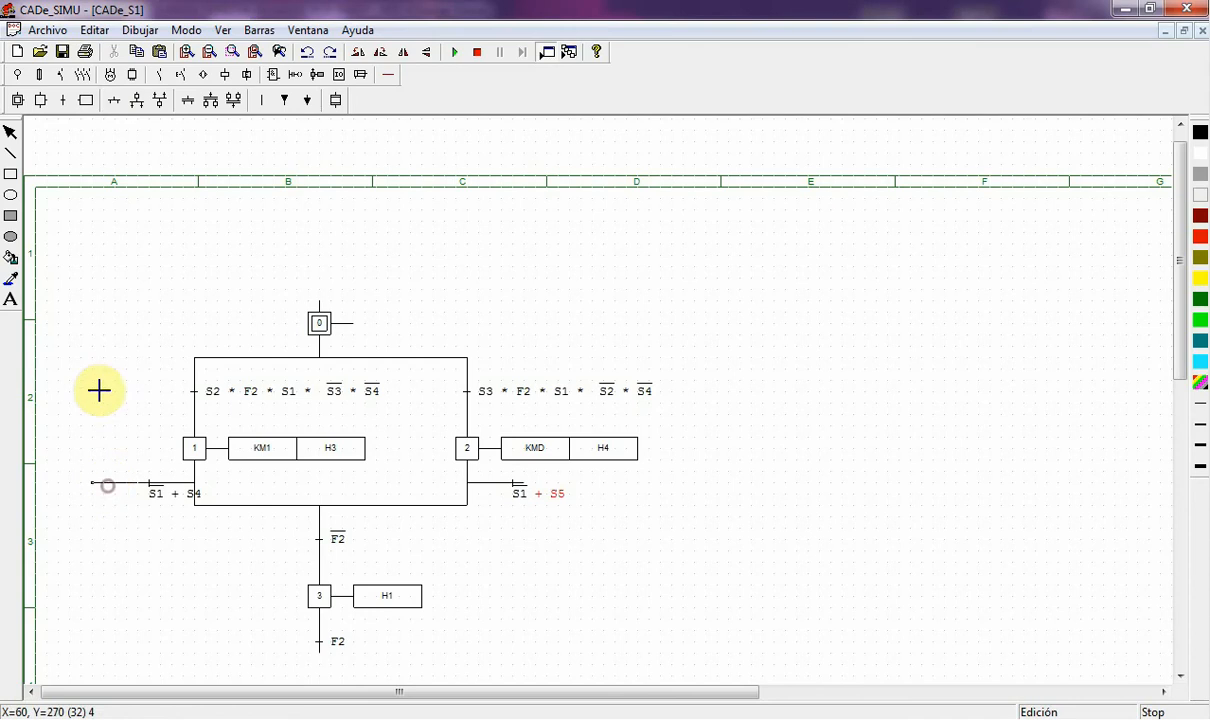
left_click(104, 279)
left_click(321, 286)
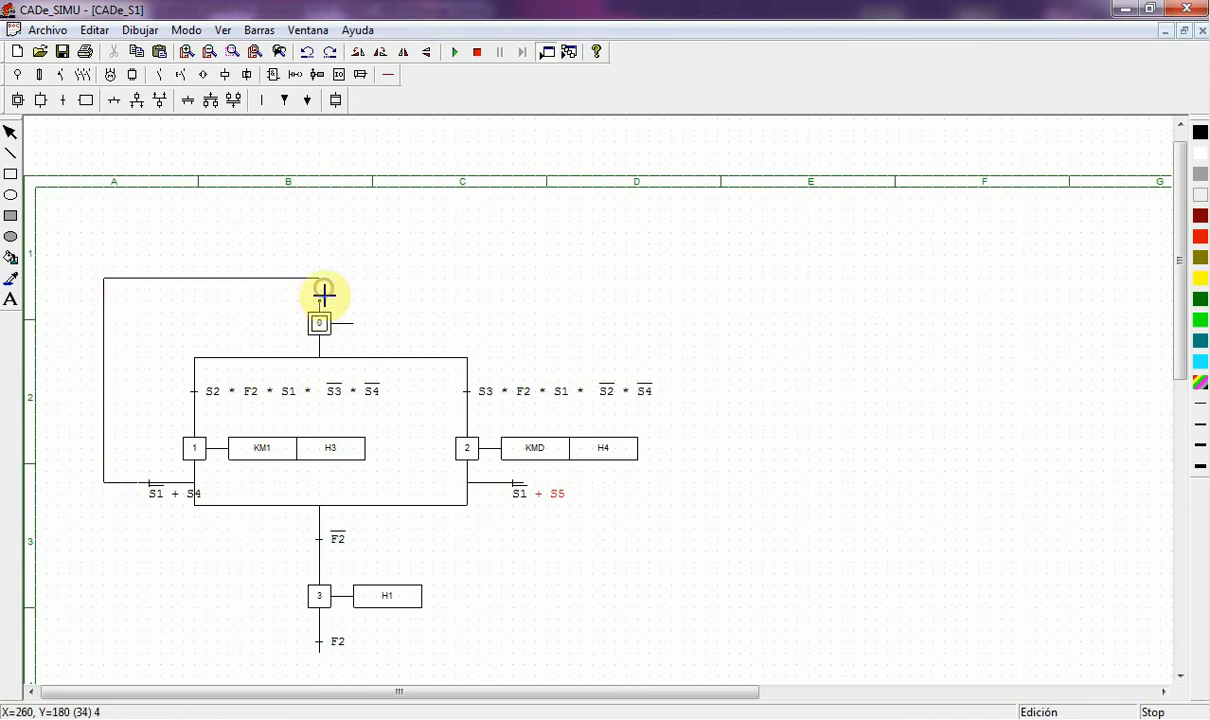
- Loop the S1 + S5 line up into step 0 and draw the F2 line to the left loop
left_click(529, 490)
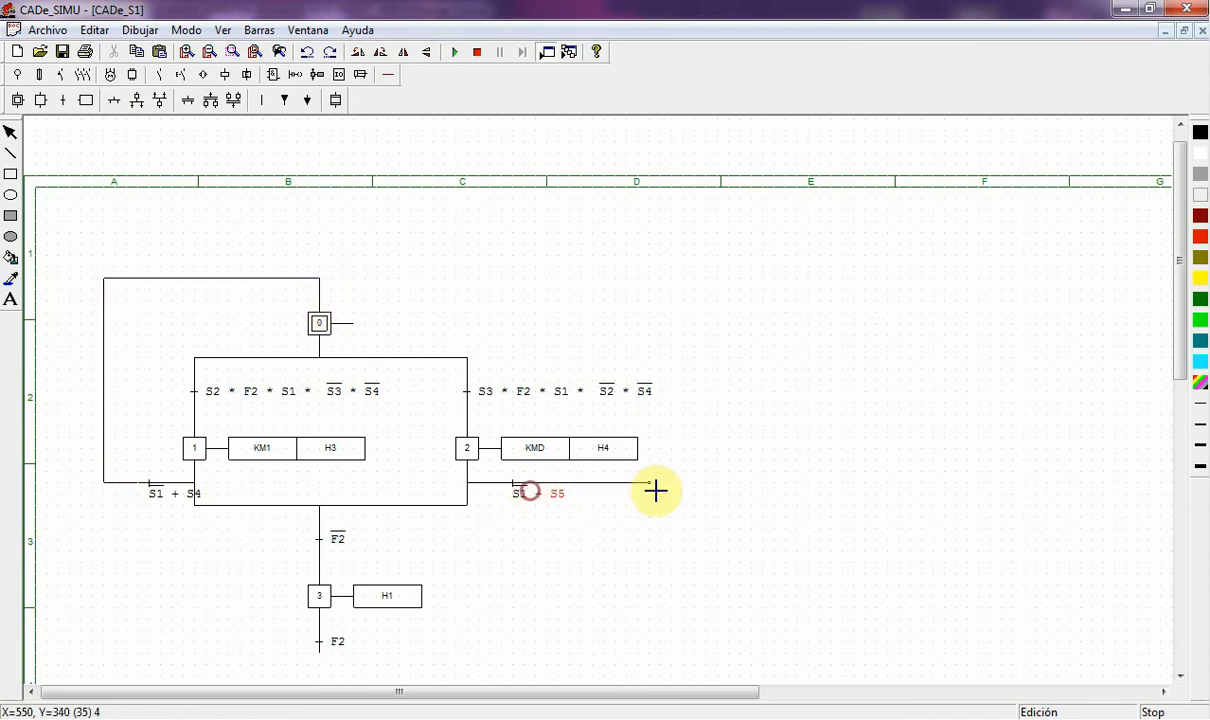
left_click(683, 484)
left_click(683, 288)
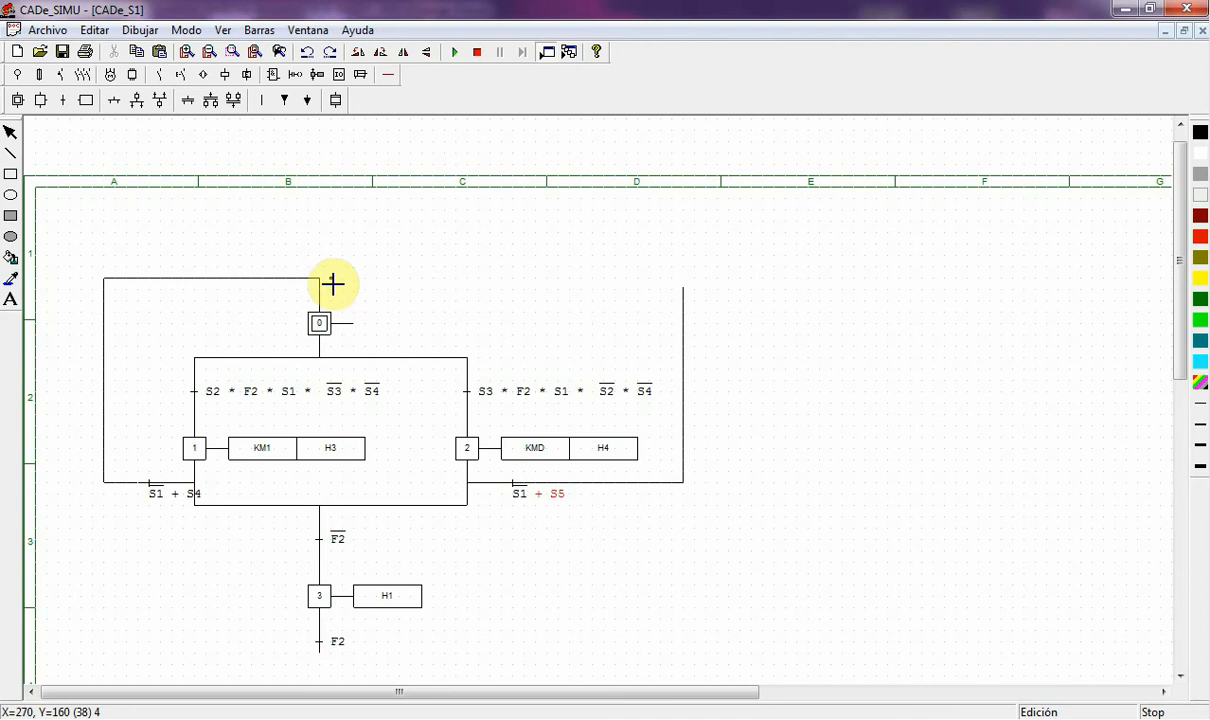
left_click(332, 284)
left_click(684, 280)
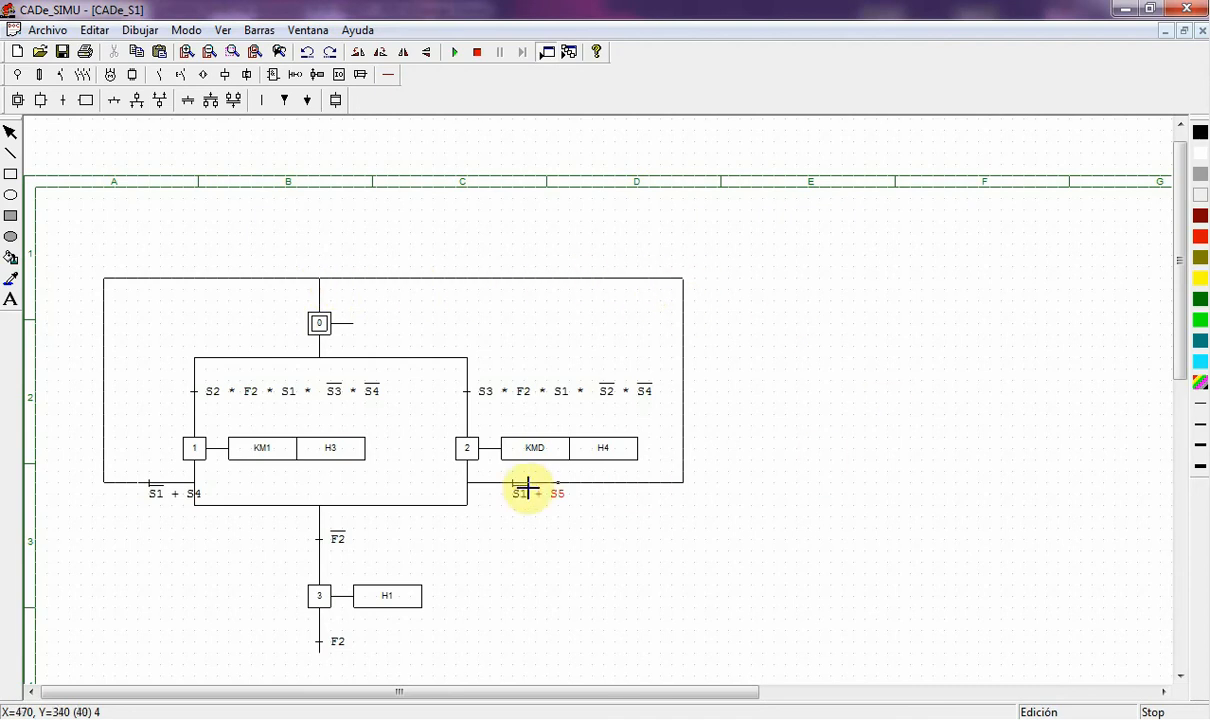
scroll(430, 545, "down", 2)
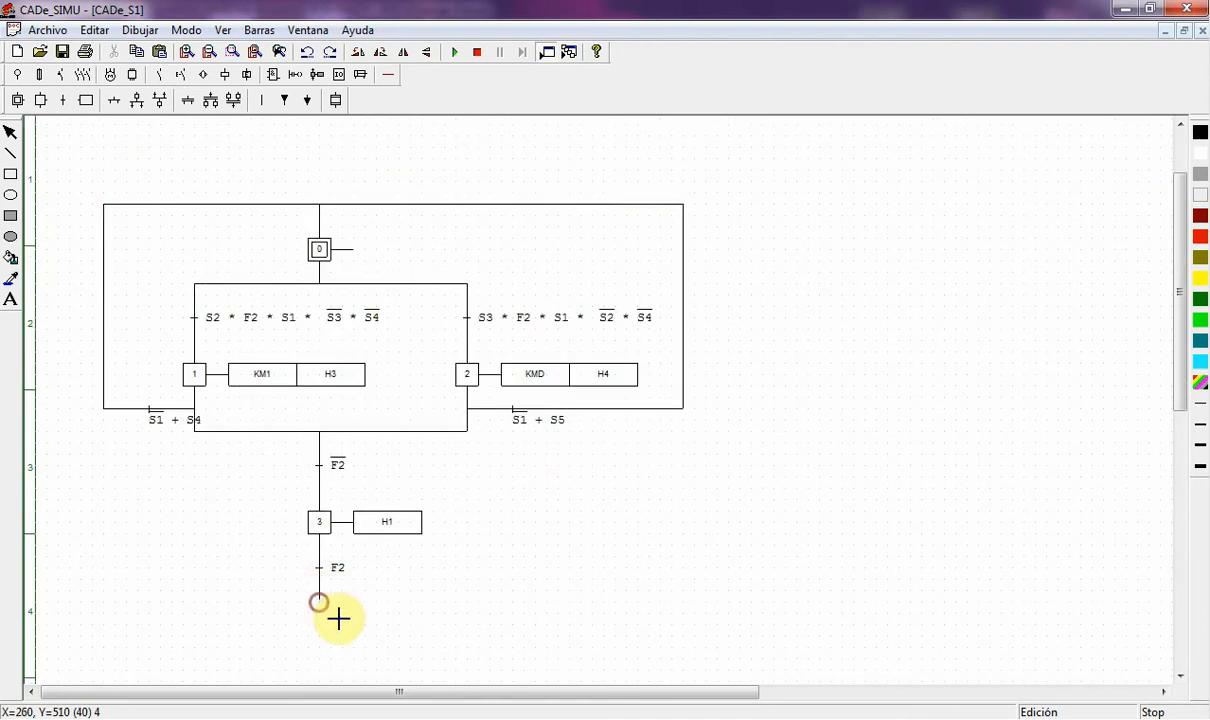
left_click_drag(322, 606, 103, 408)
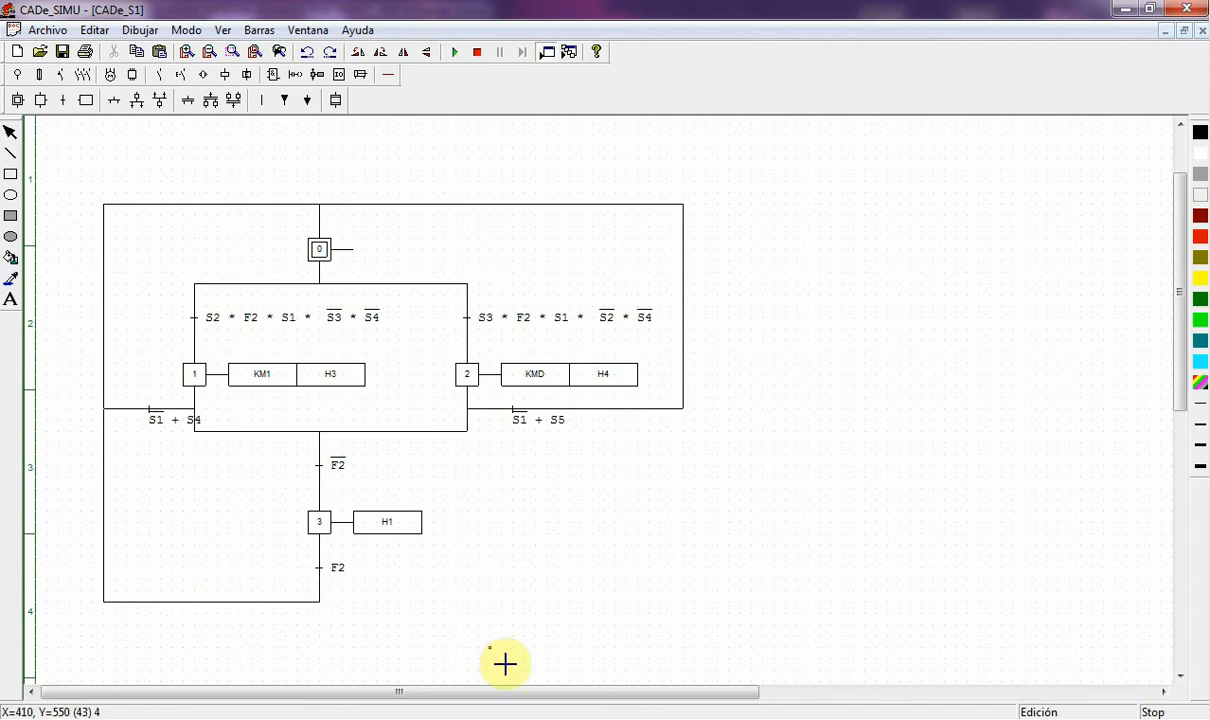
- Place two left-pointing link arrows on the left and bottom return lines
left_click(285, 101)
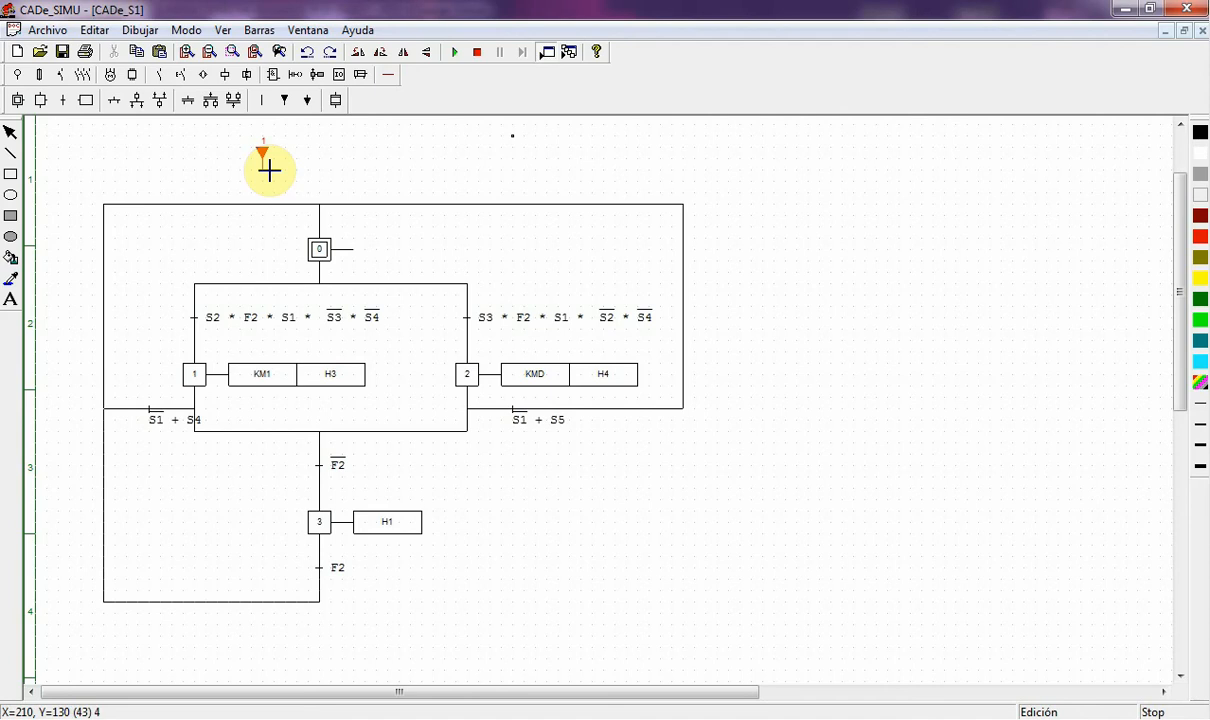
left_click(321, 140)
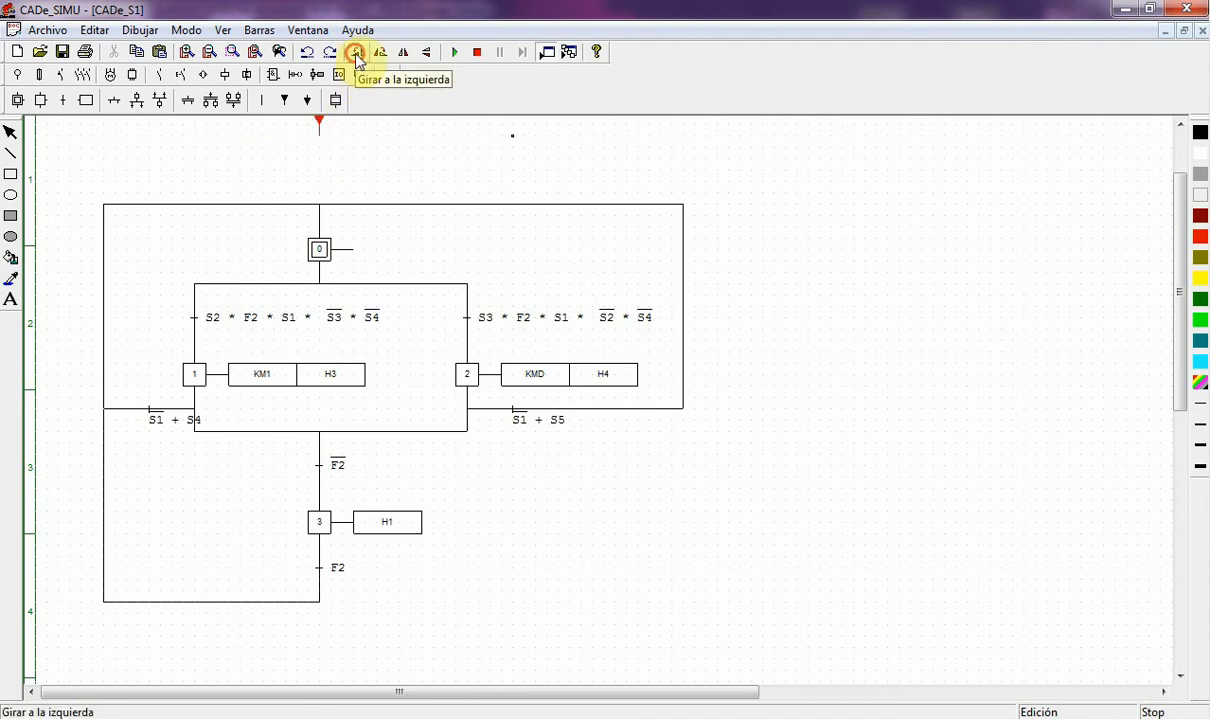
left_click(357, 58)
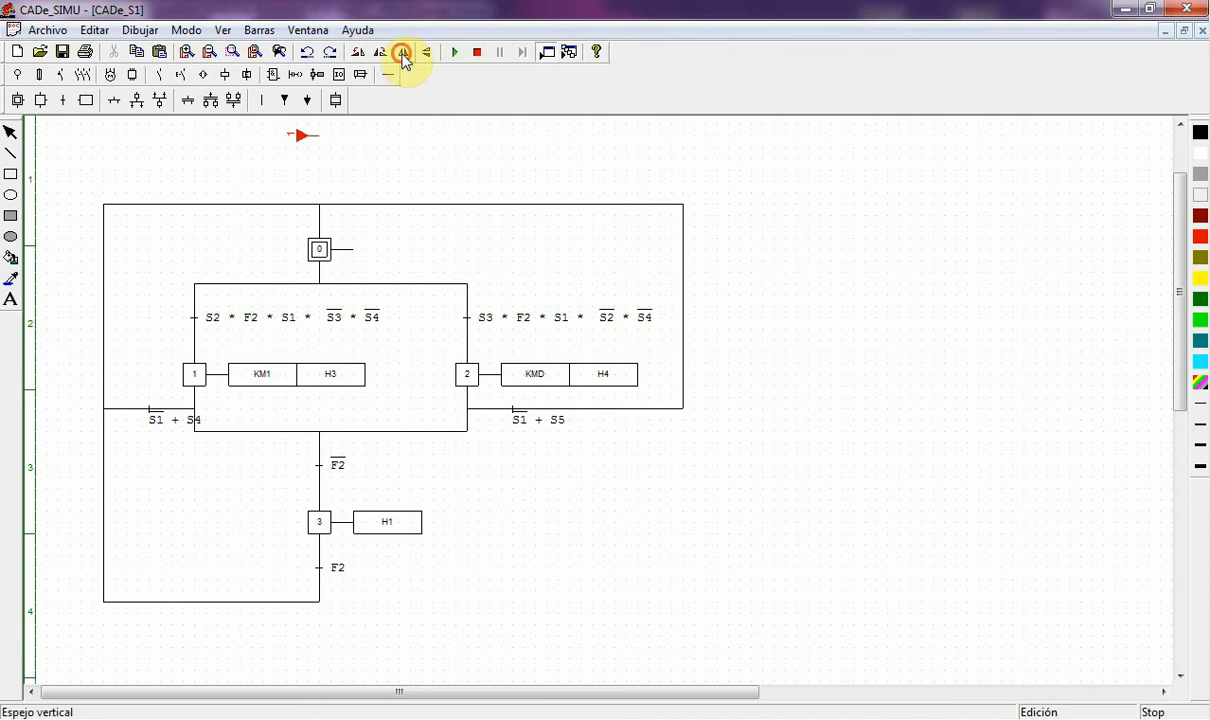
left_click(403, 57)
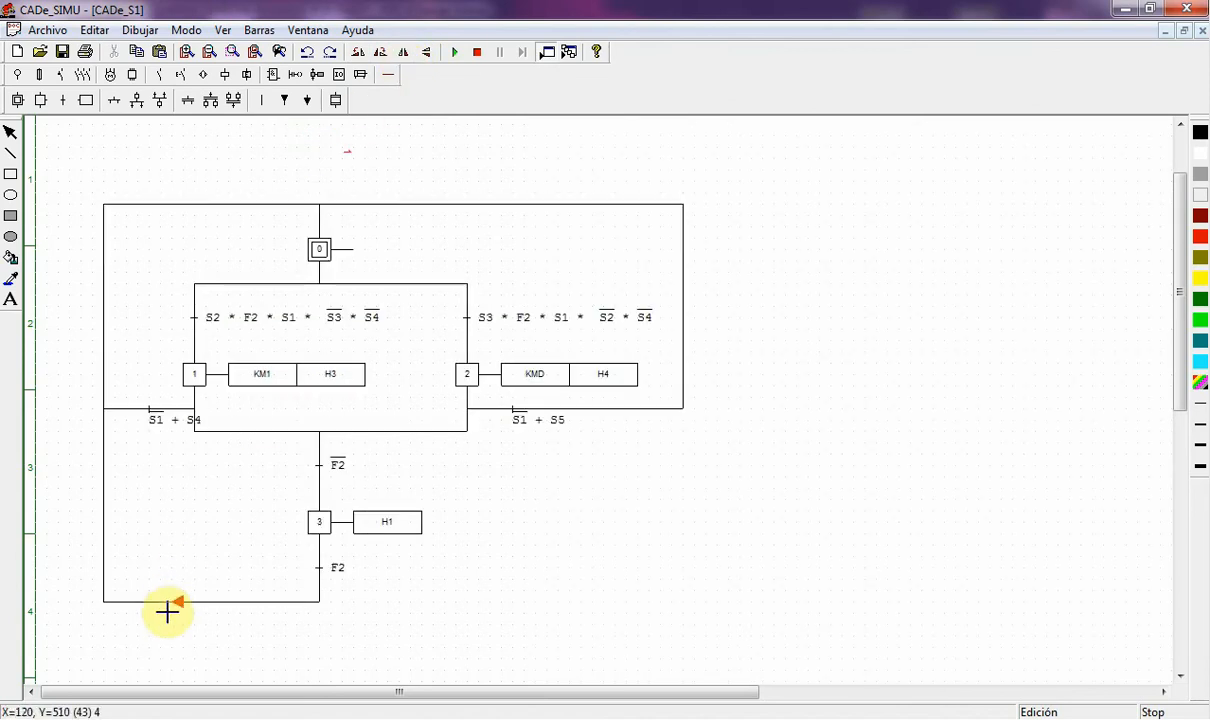
left_click(108, 611)
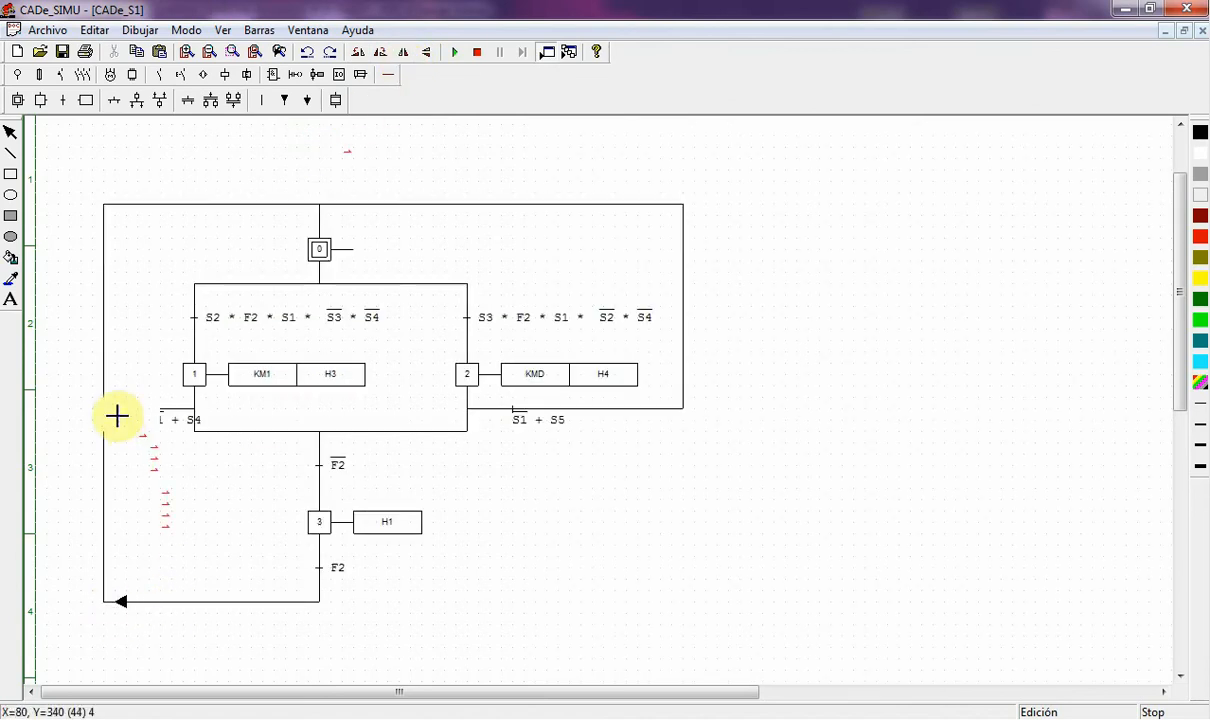
left_click(107, 414)
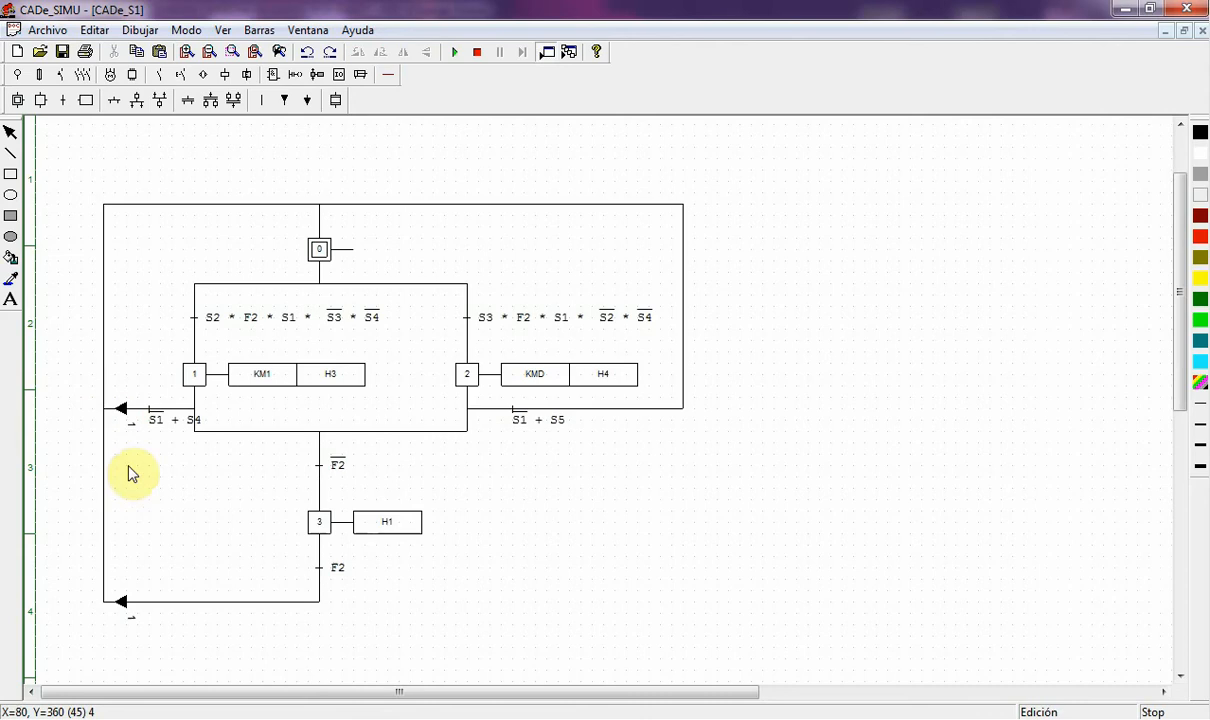
double_click(123, 416)
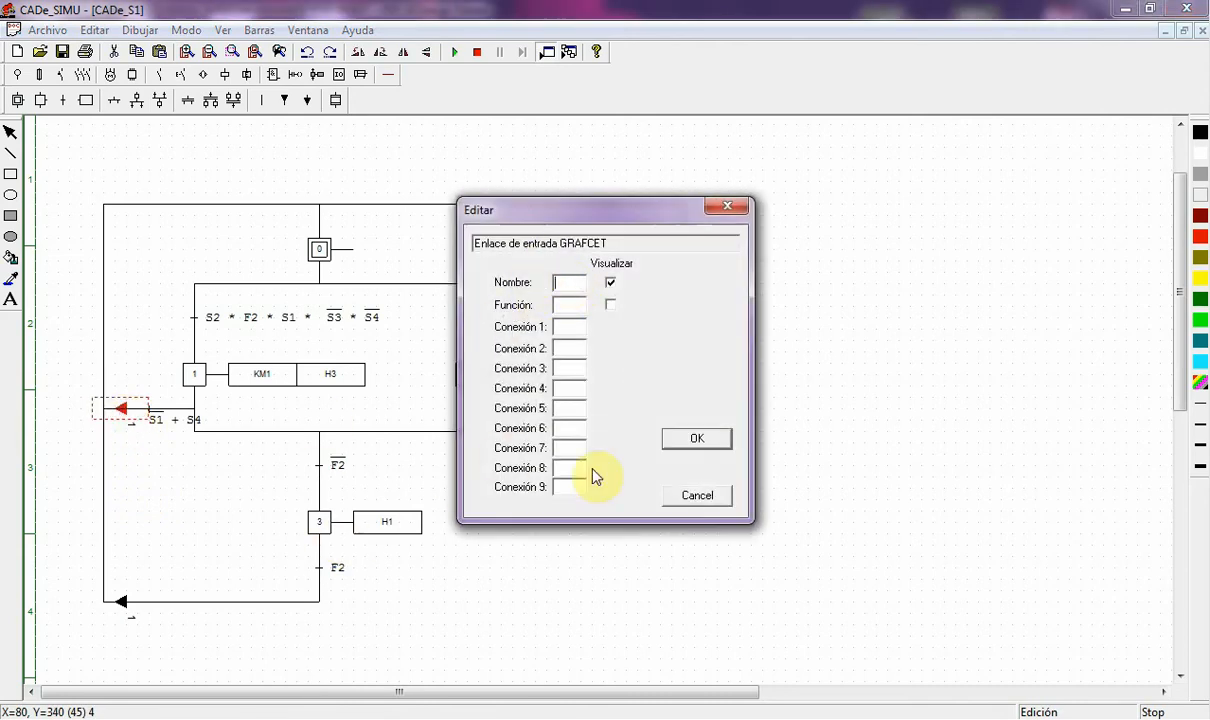
left_click(697, 438)
left_click(123, 605)
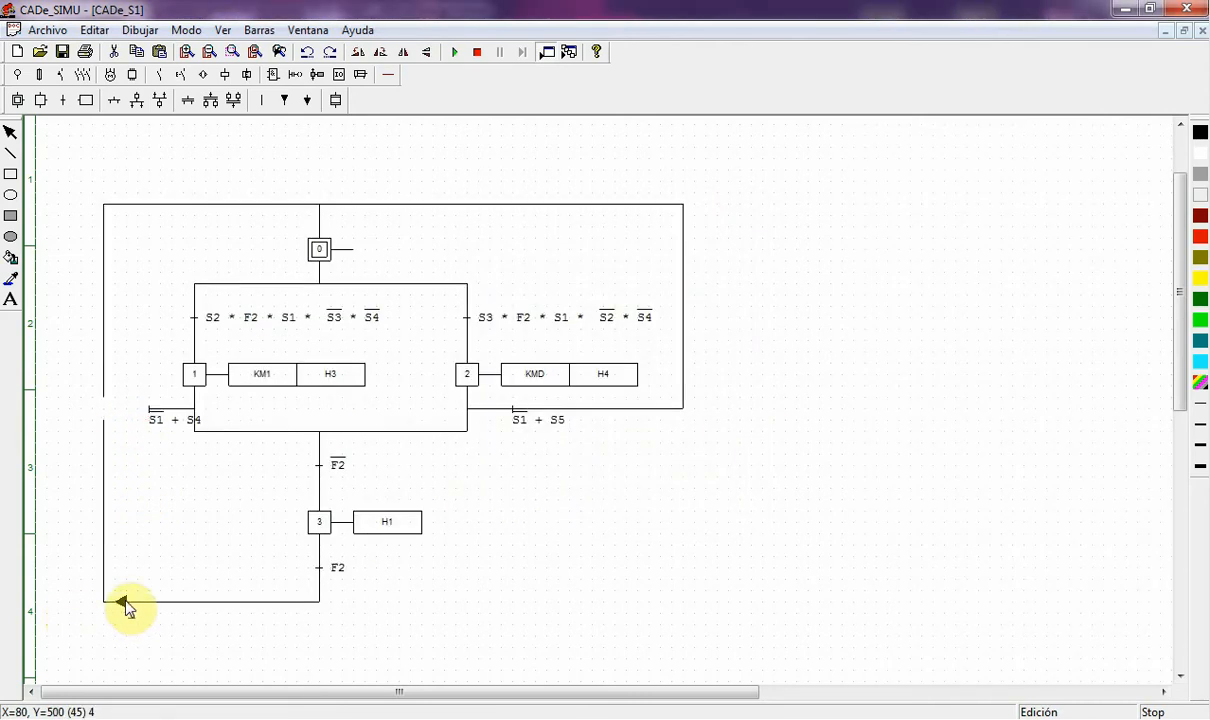
double_click(124, 608)
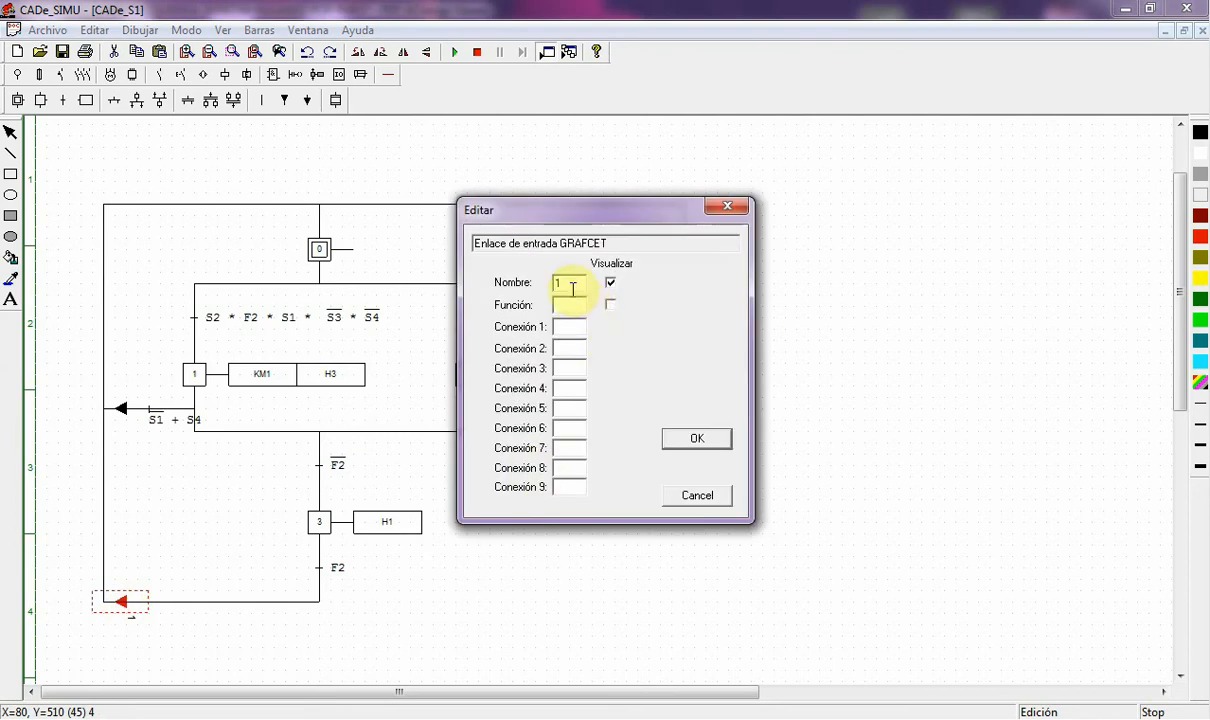
type("1")
key("Return")
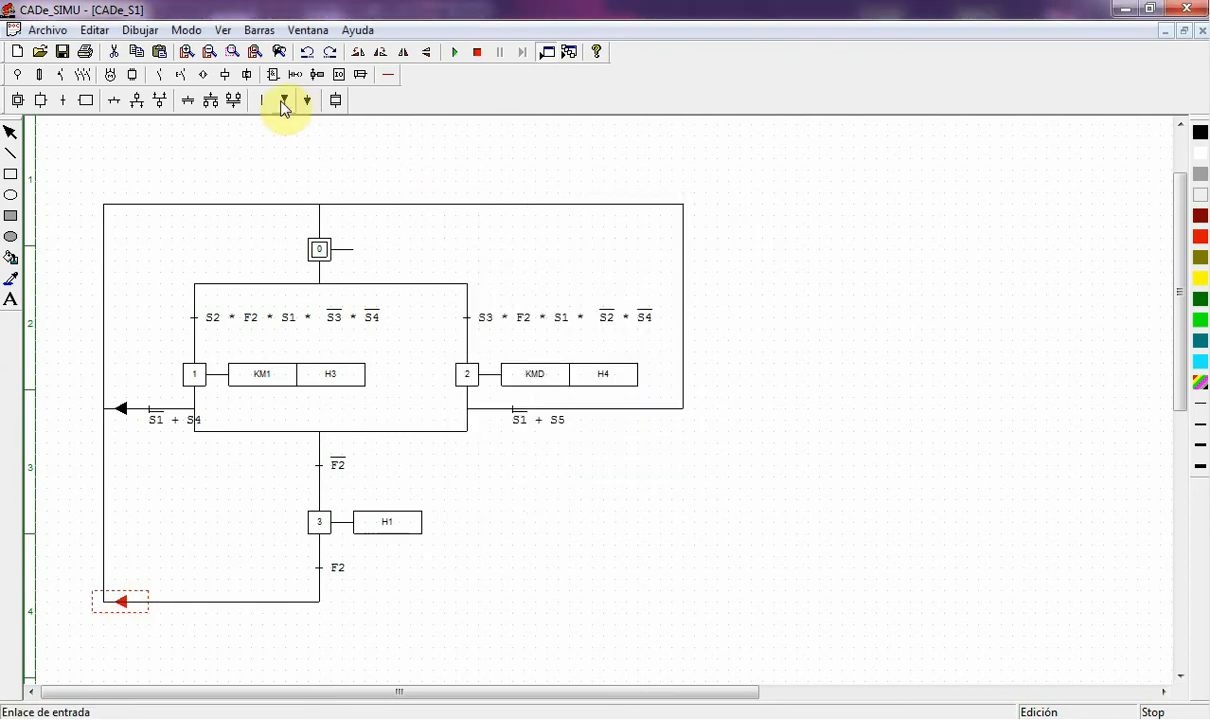
- Add a right-pointing link arrow with no name on the right return line
left_click(384, 54)
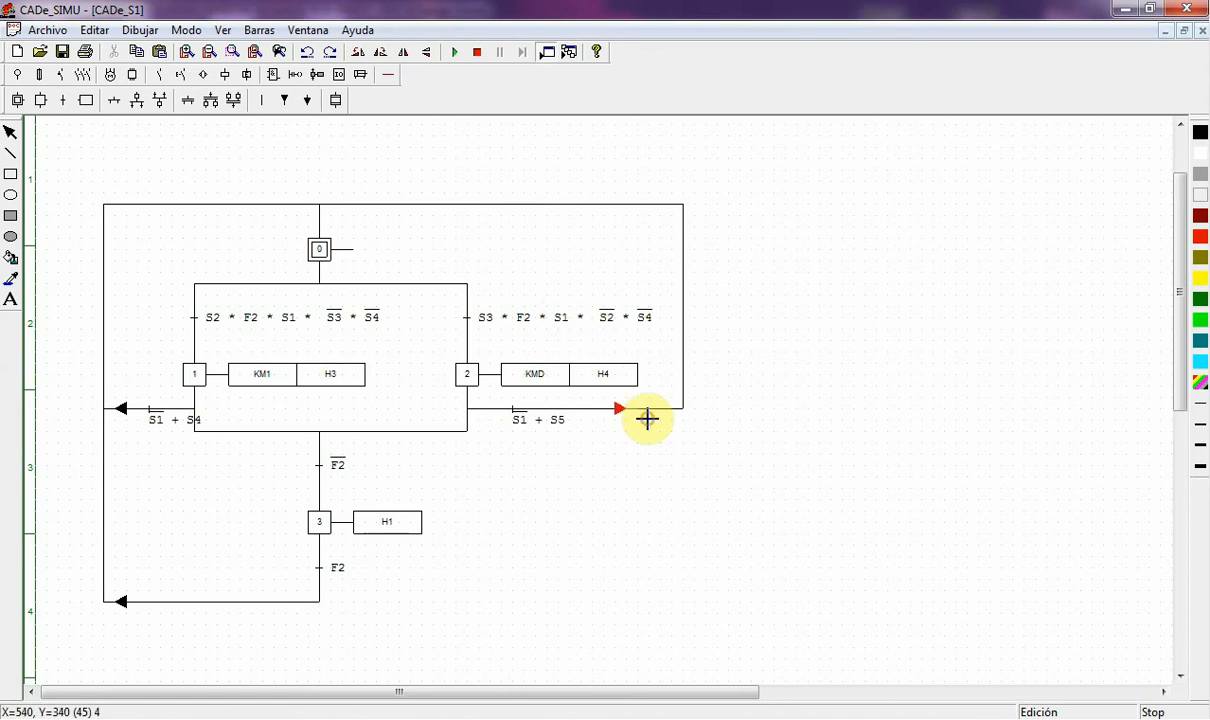
left_click(618, 410)
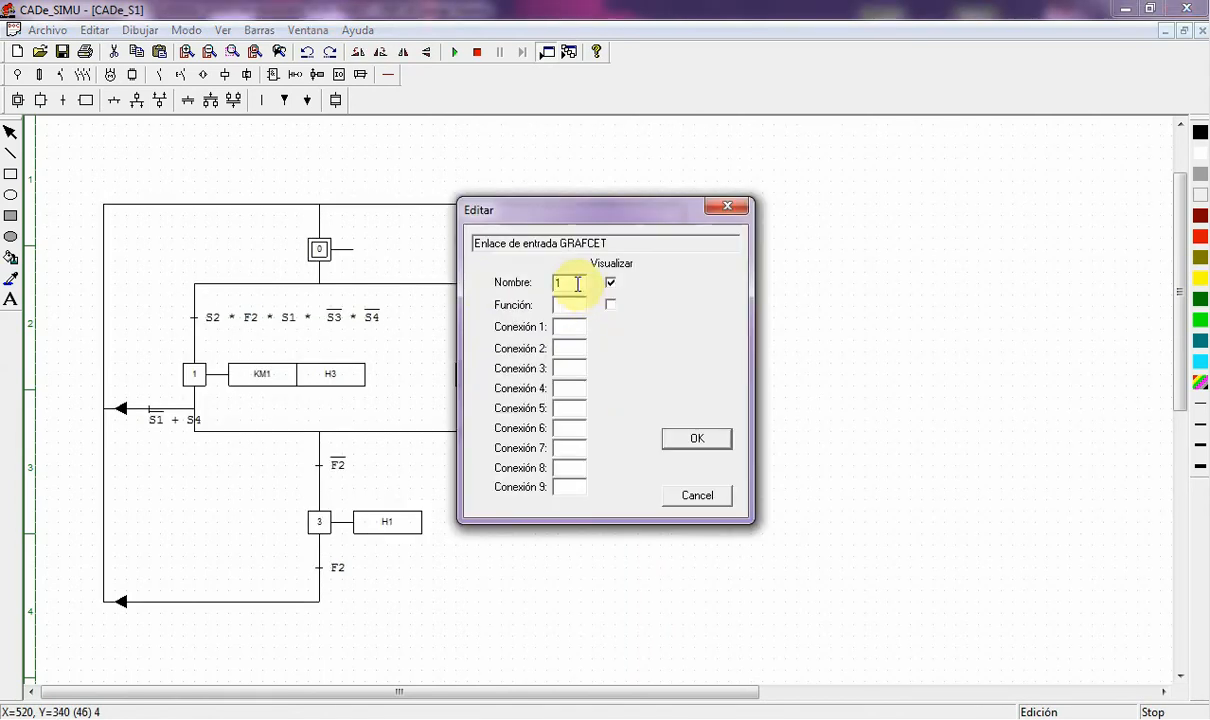
double_click(576, 283)
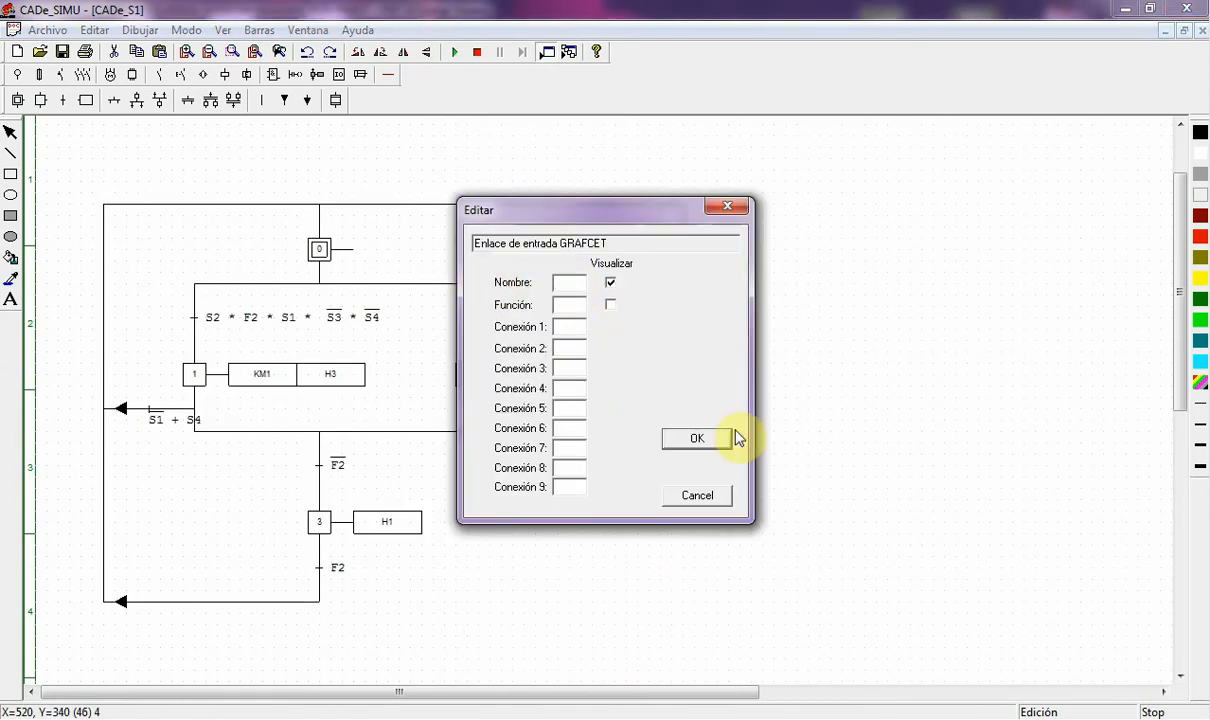
left_click(701, 445)
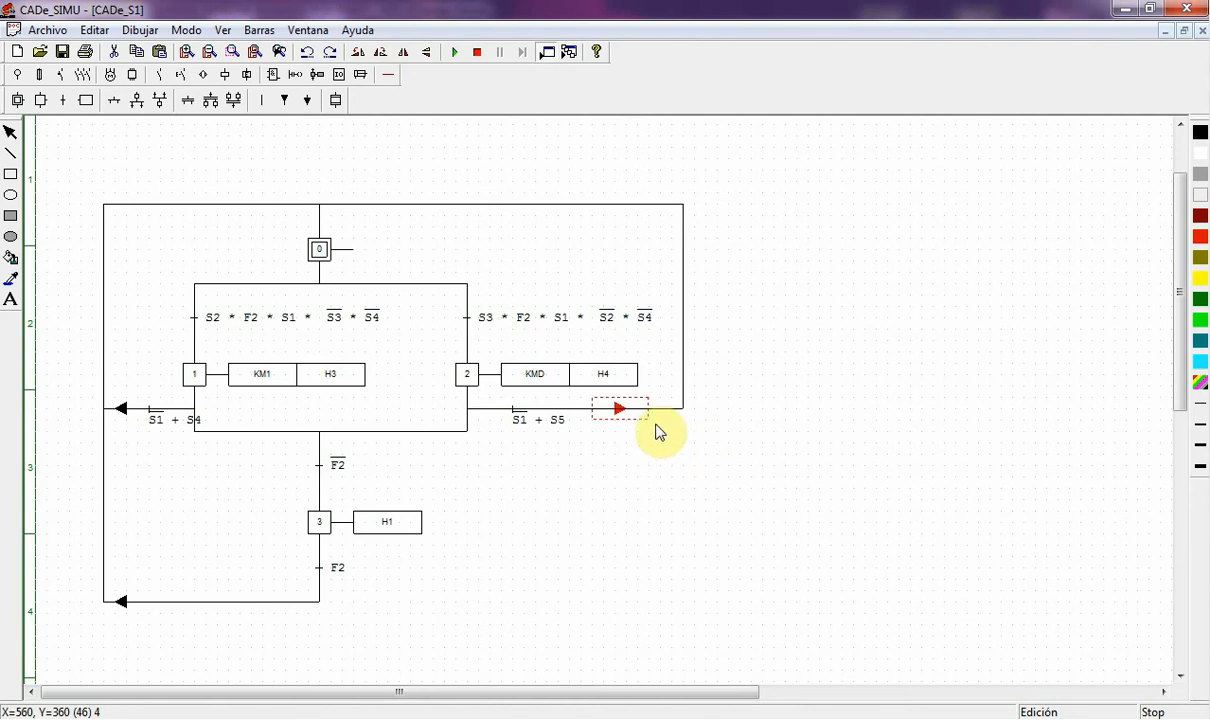
left_click(656, 430)
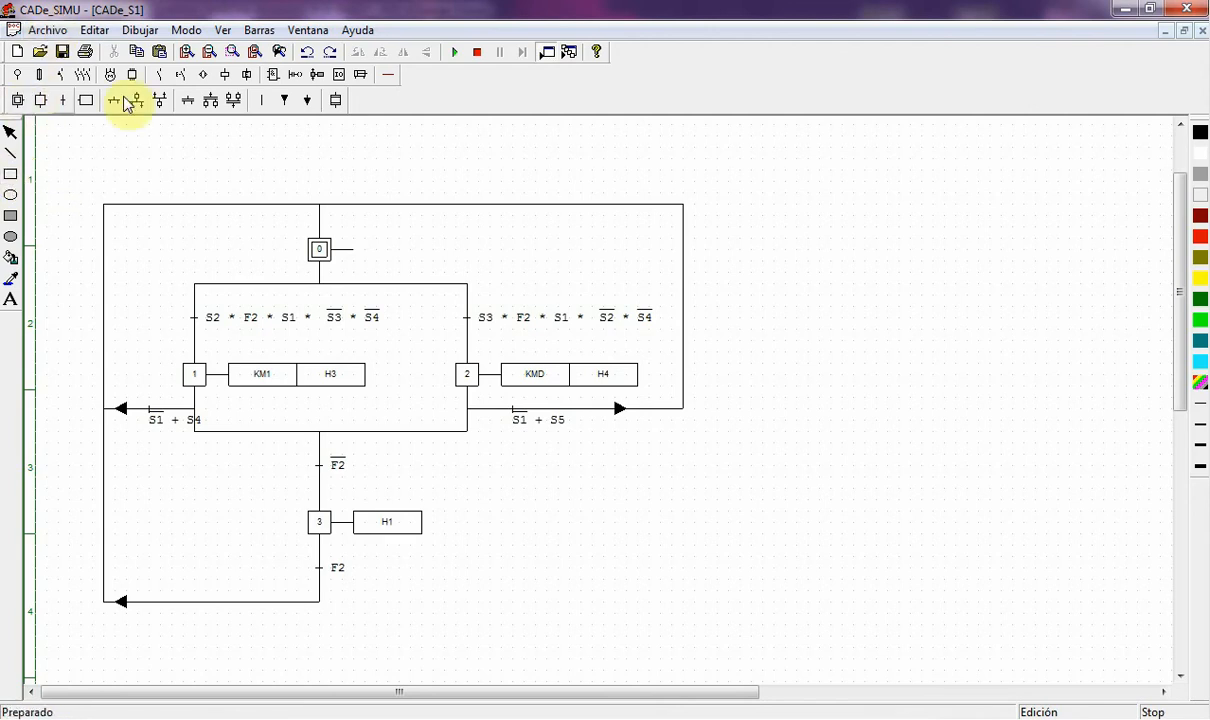
- Show the Entrada/Salida component set and choose Módulo lógico
left_click(339, 78)
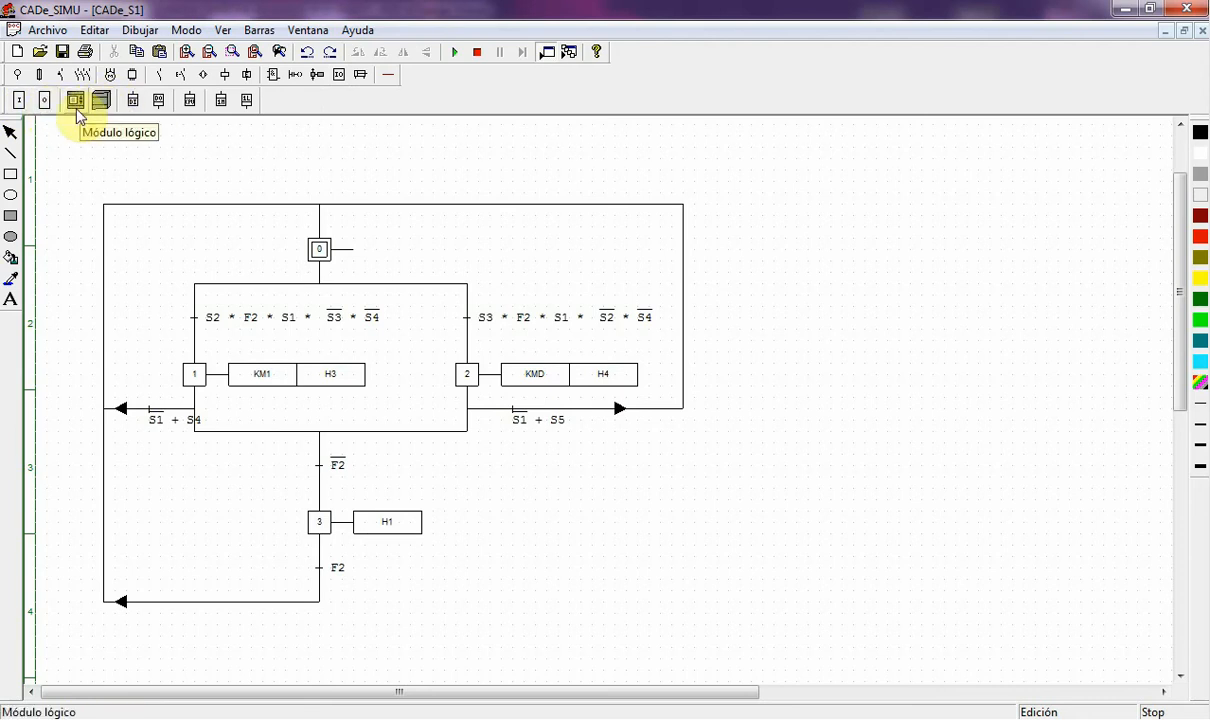
left_click(75, 102)
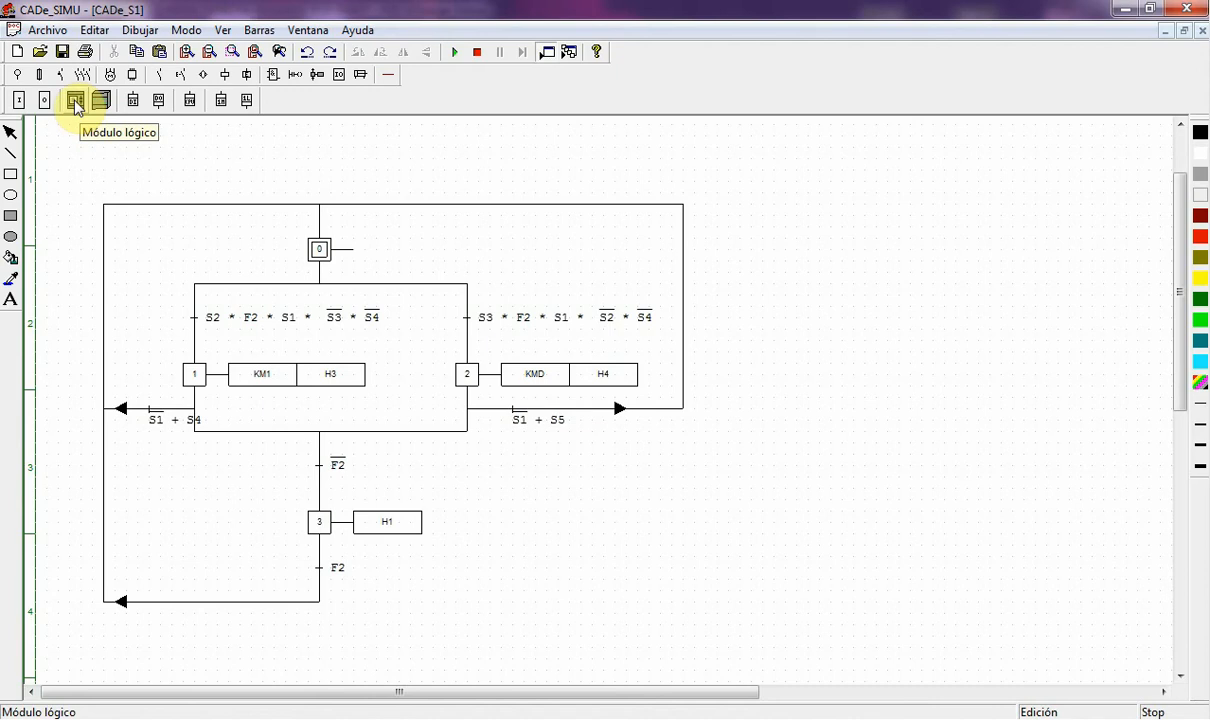